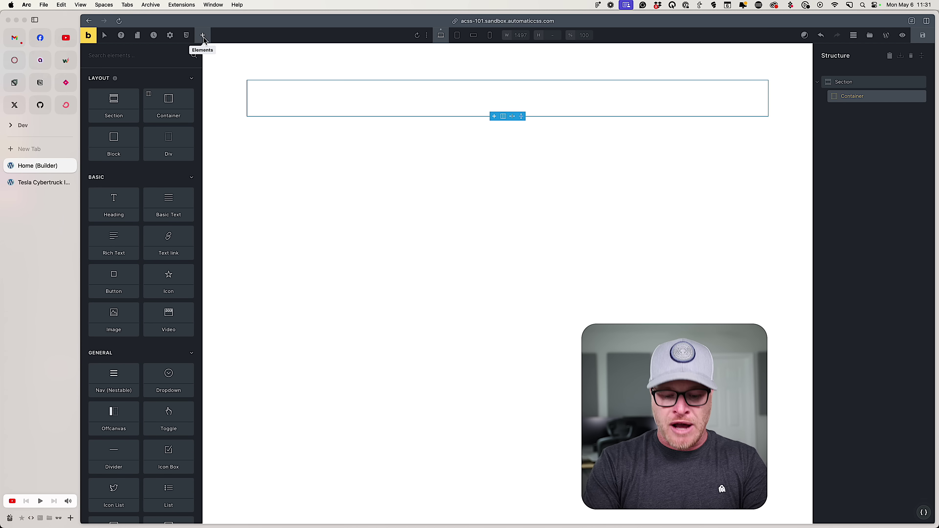
# Add a Heading, two Basic Text elements and a Button inside the container.
pyautogui.write('head')
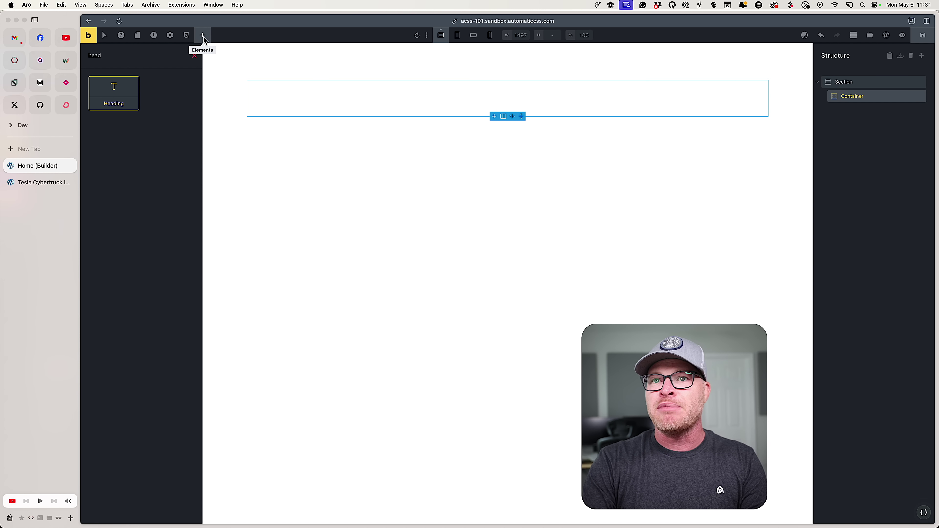
pyautogui.click(111, 89)
pyautogui.doubleClick(108, 55)
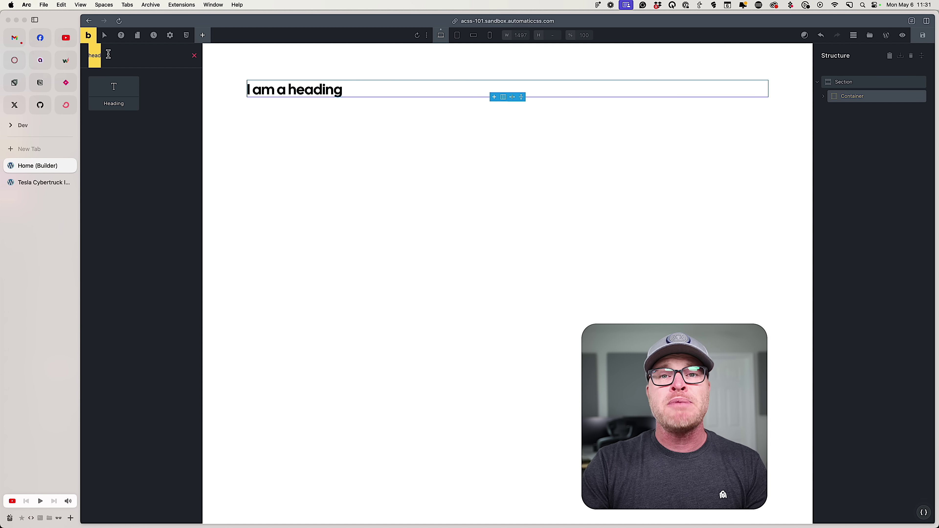
pyautogui.write('text')
pyautogui.click(127, 90)
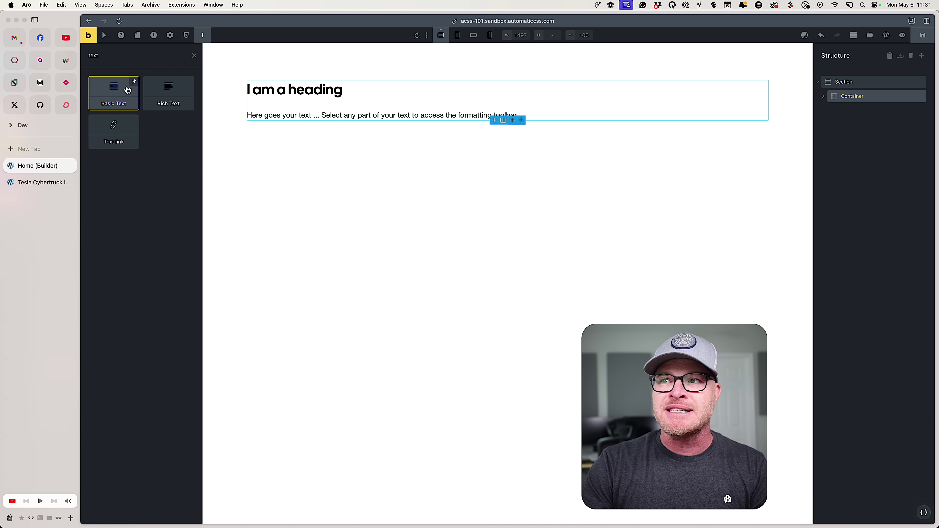
pyautogui.click(127, 90)
pyautogui.doubleClick(126, 57)
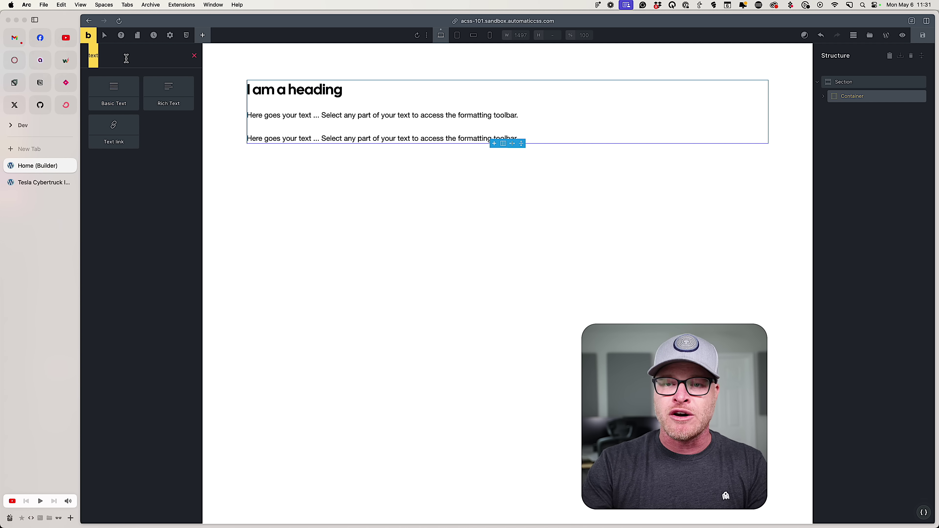
pyautogui.write('butt')
pyautogui.press('Return')
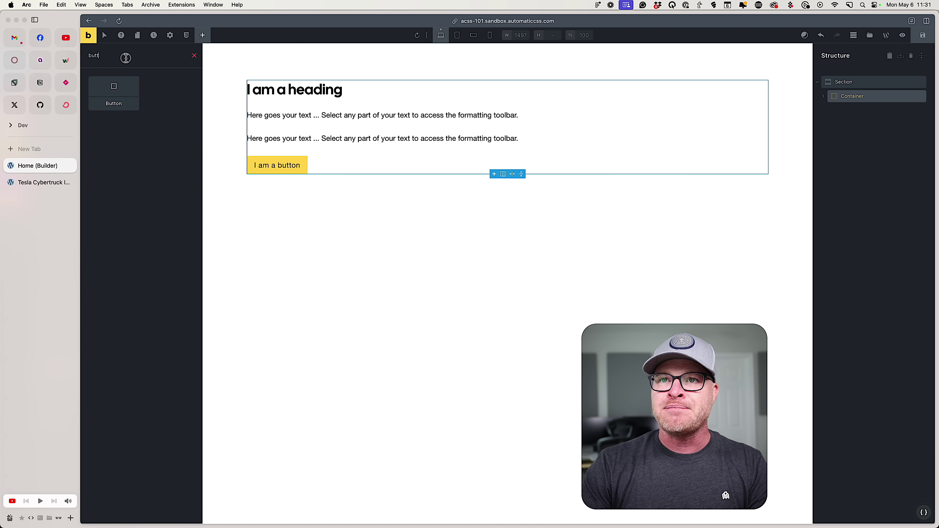
# Add a second Heading, one more Basic Text and another Button below the existing elements in the container.
pyautogui.doubleClick(126, 57)
pyautogui.write('head')
pyautogui.press('Return')
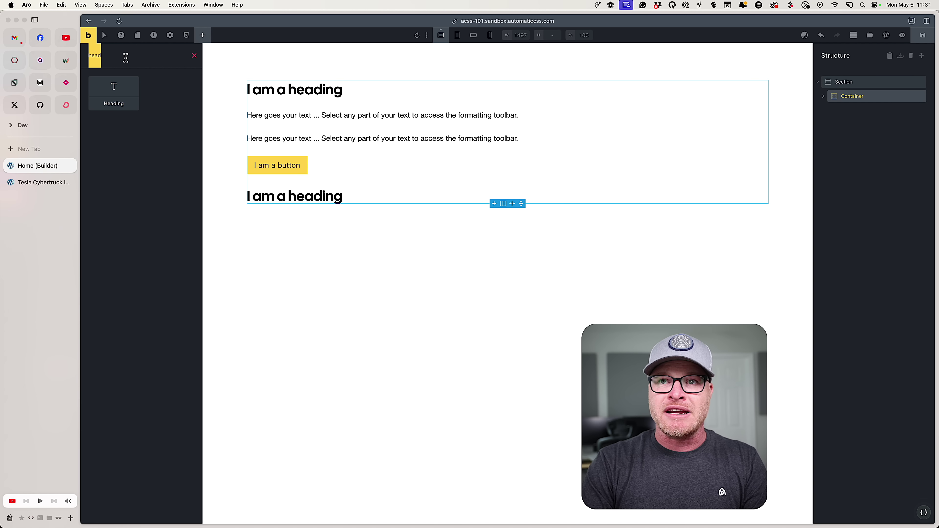
pyautogui.doubleClick(127, 57)
pyautogui.press('BackSpace')
pyautogui.write('text')
pyautogui.press('Return')
pyautogui.doubleClick(127, 57)
pyautogui.write('butt')
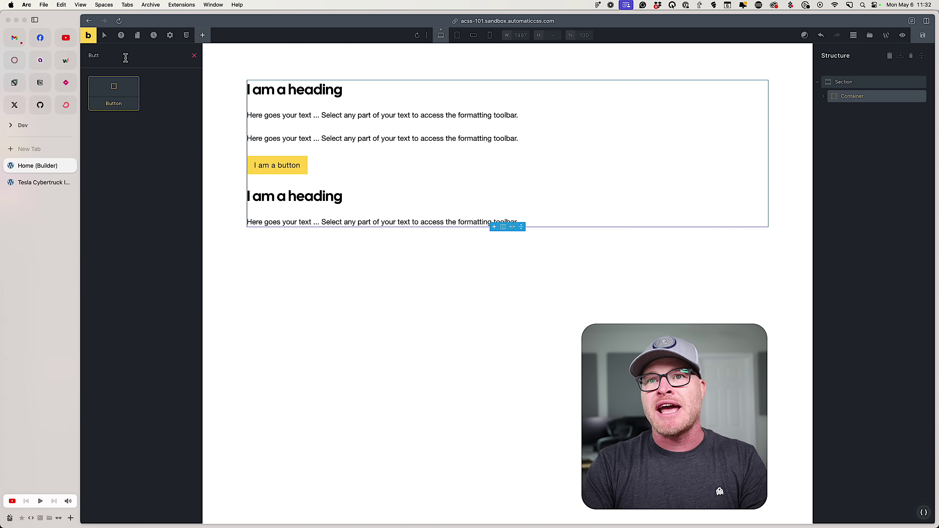
pyautogui.press('Return')
# Apply the gap--none utility class to the container.
pyautogui.click(546, 196)
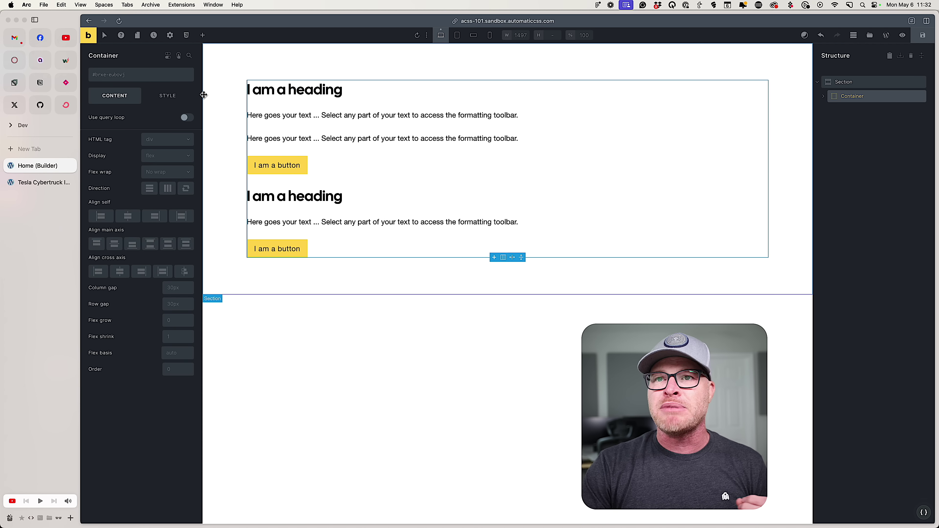
pyautogui.click(144, 81)
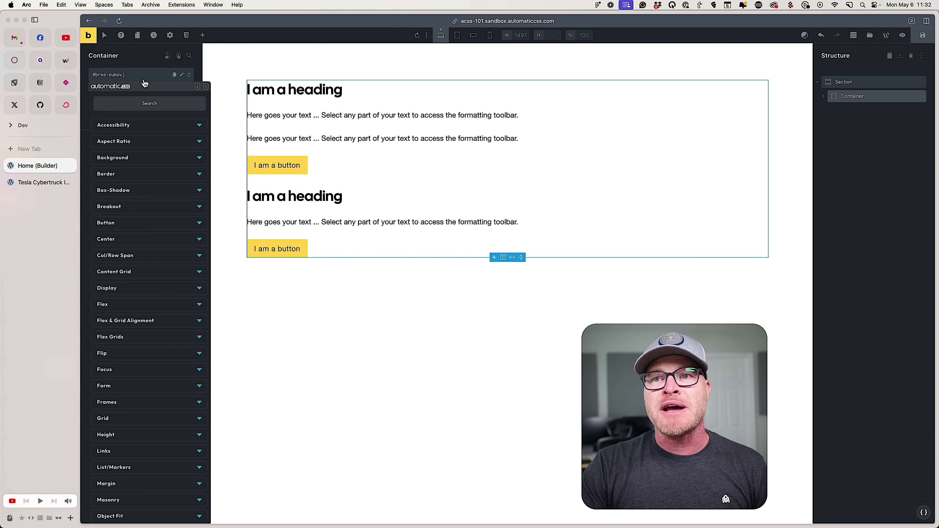
pyautogui.write('gap')
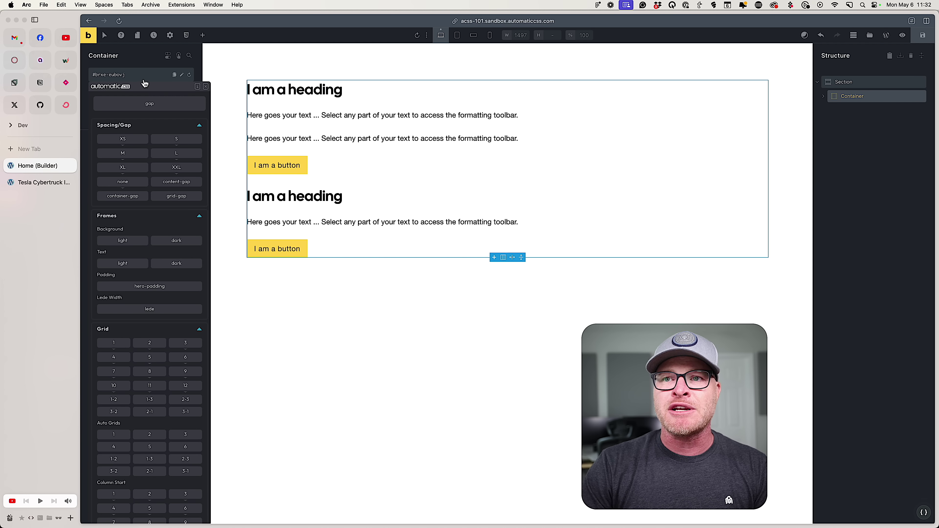
pyautogui.click(130, 182)
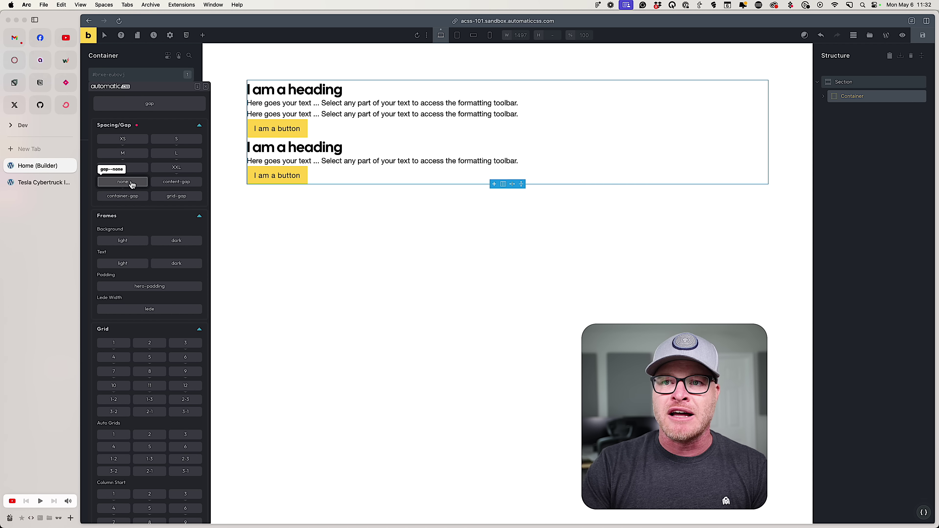
pyautogui.click(205, 87)
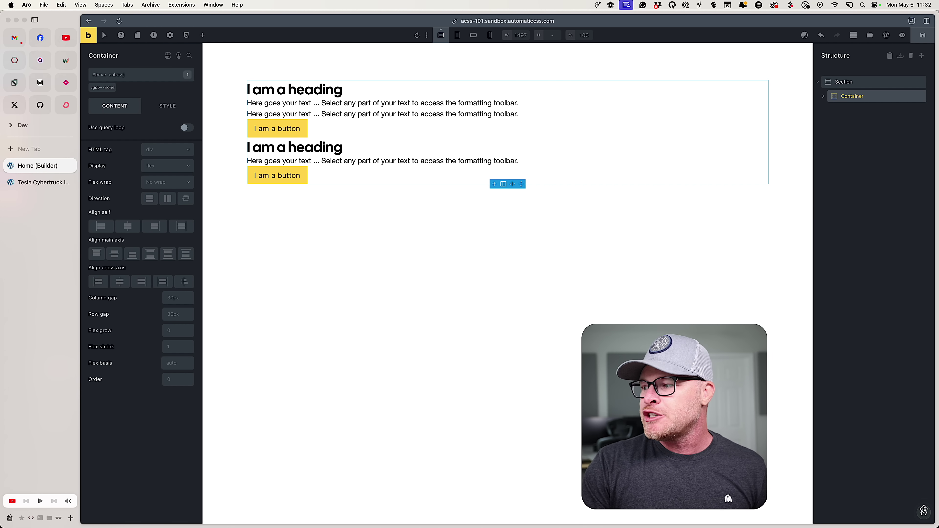
# Review the Smart Spacing option in the Automatic.css spacing settings and close the settings.
pyautogui.click(923, 513)
pyautogui.click(839, 173)
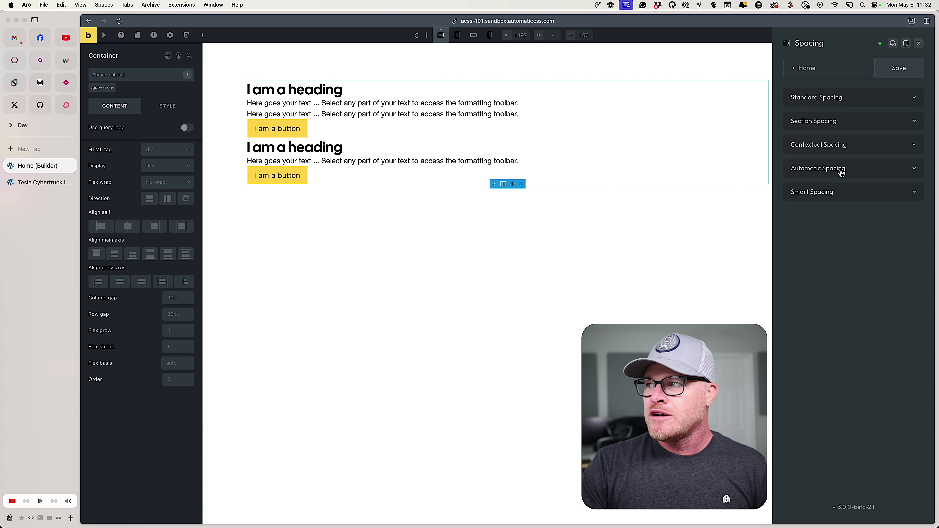
pyautogui.click(833, 191)
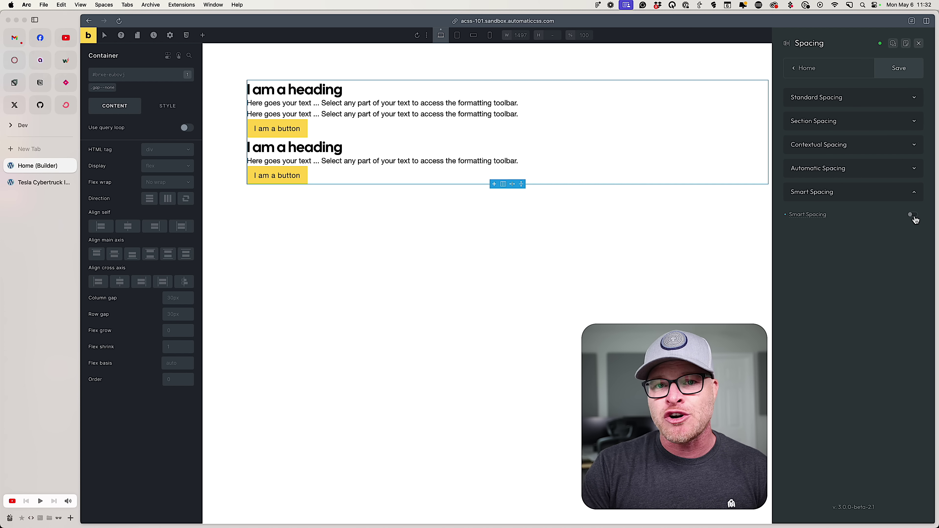
pyautogui.click(812, 69)
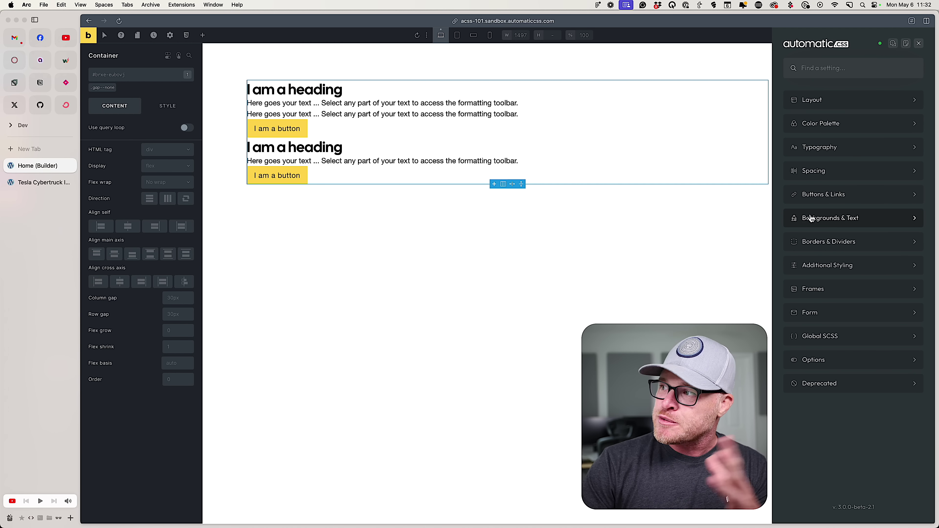
pyautogui.click(847, 179)
pyautogui.click(846, 193)
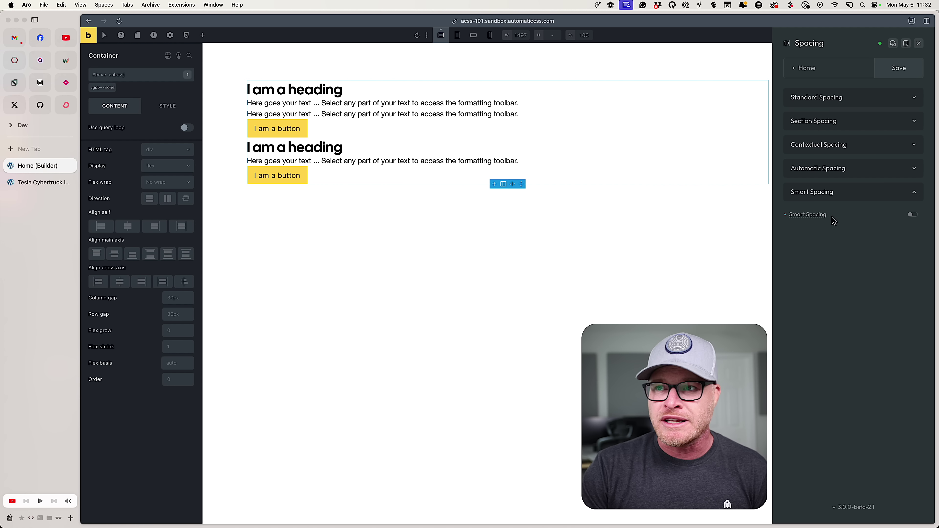
pyautogui.click(919, 44)
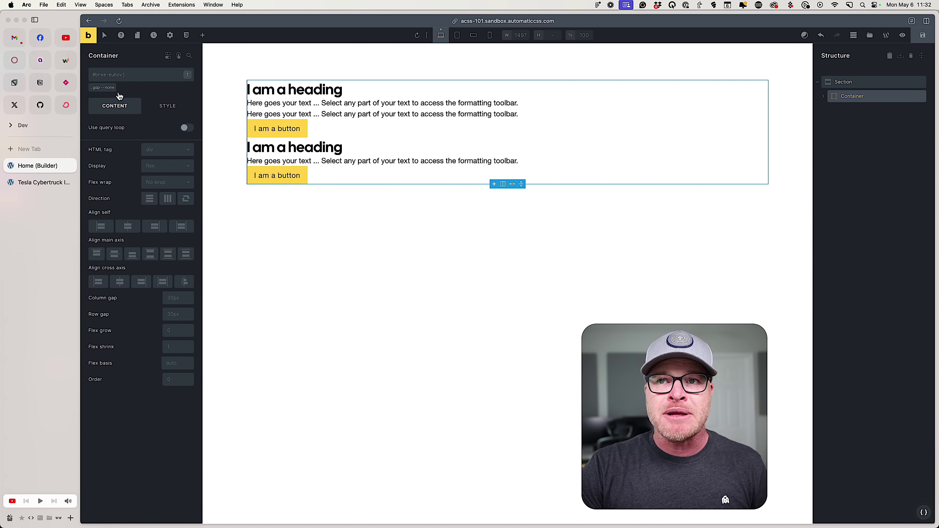
# Remove the gap--none class from the container and undo that removal.
pyautogui.click(114, 88)
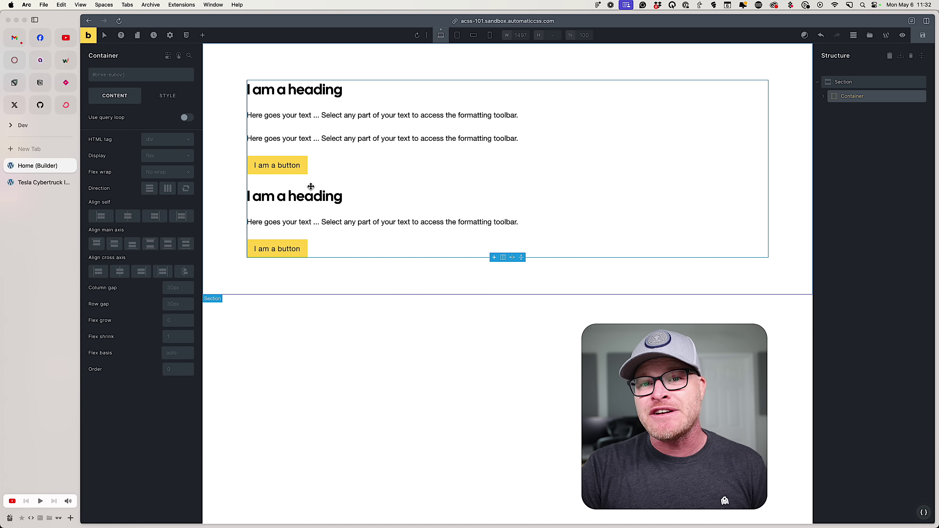
pyautogui.press('super+z')
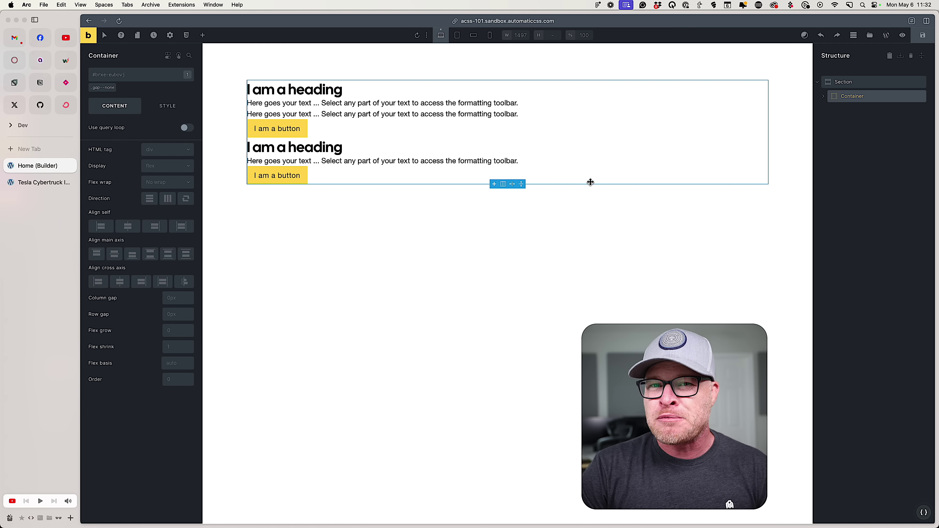
# Set the HTML tag of all three Basic Text elements to p.
pyautogui.click(330, 105)
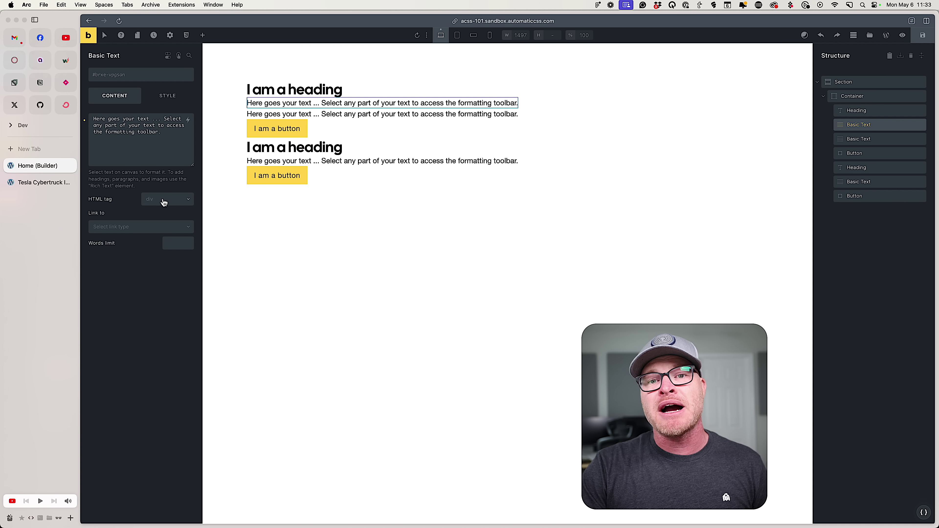
pyautogui.click(367, 115)
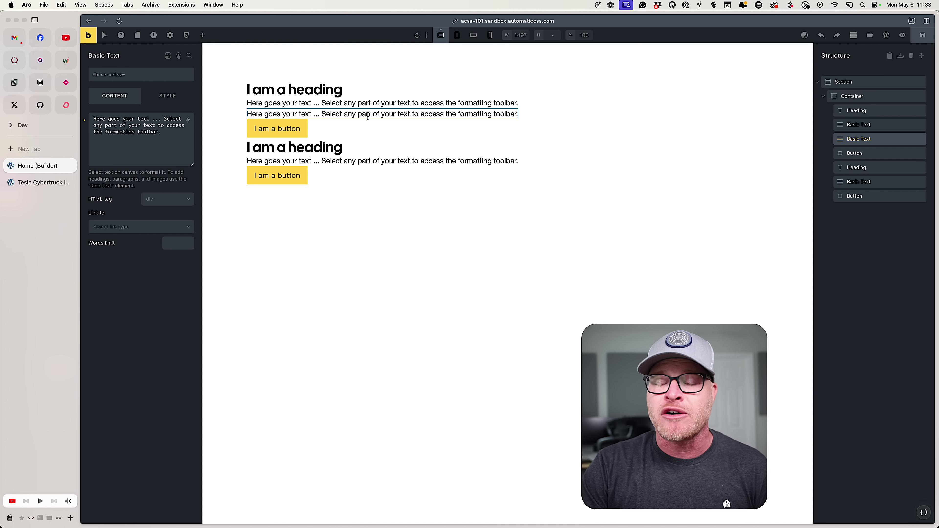
pyautogui.click(329, 104)
pyautogui.click(167, 201)
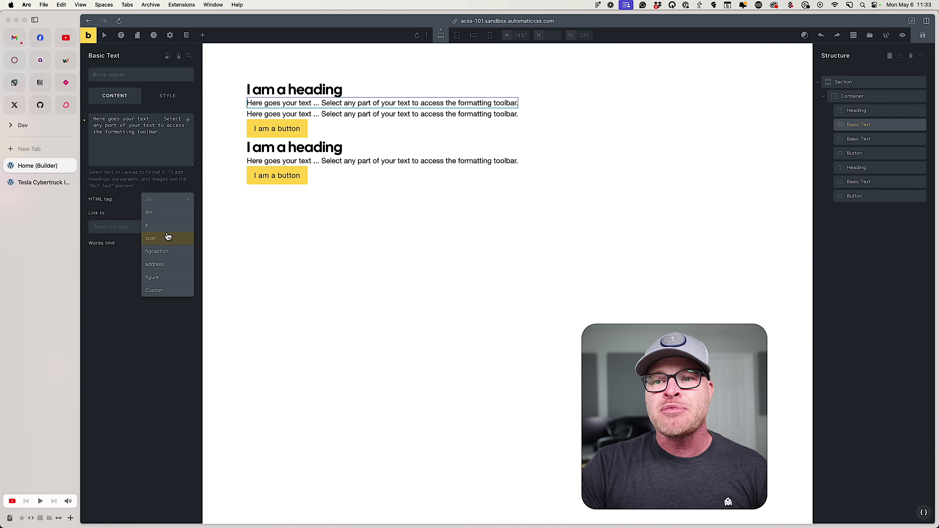
pyautogui.click(307, 114)
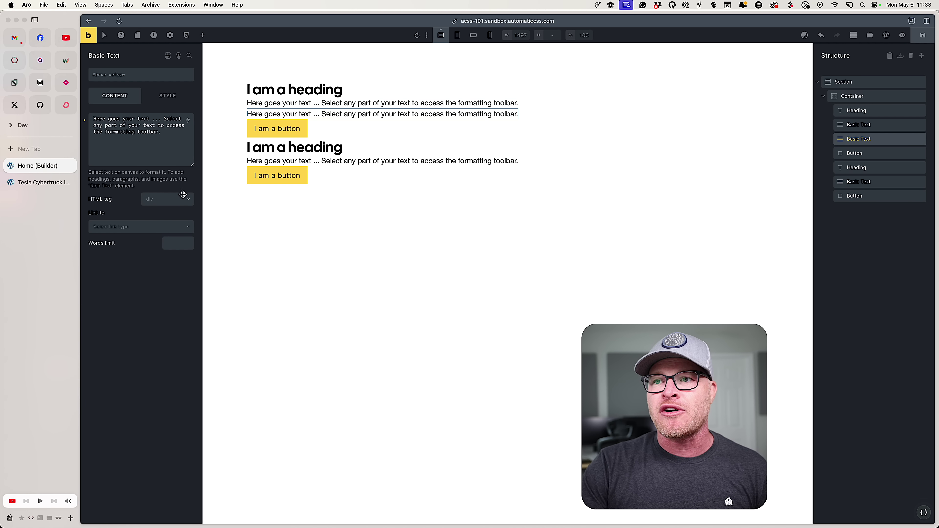
pyautogui.click(183, 194)
pyautogui.click(164, 226)
pyautogui.click(321, 171)
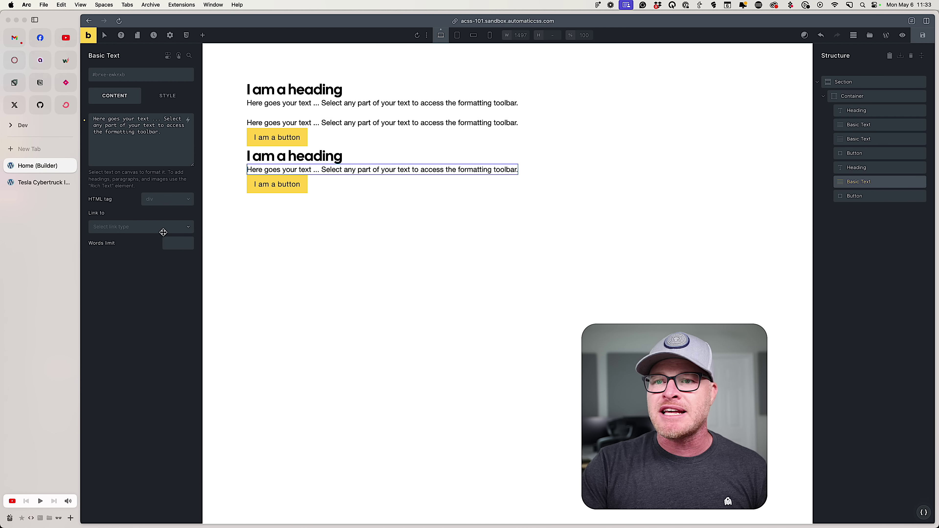
pyautogui.click(165, 203)
pyautogui.click(165, 233)
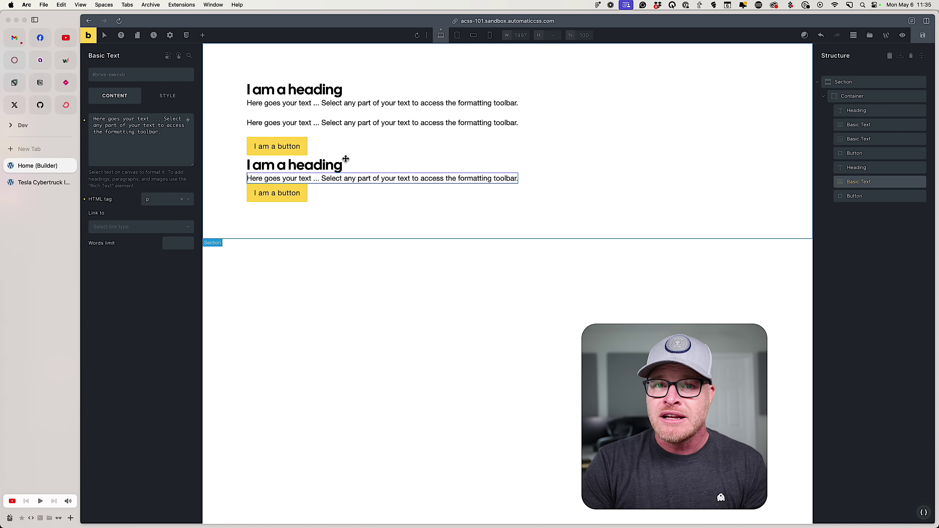
# Remove the gap--none class from the container and save the page.
pyautogui.click(348, 152)
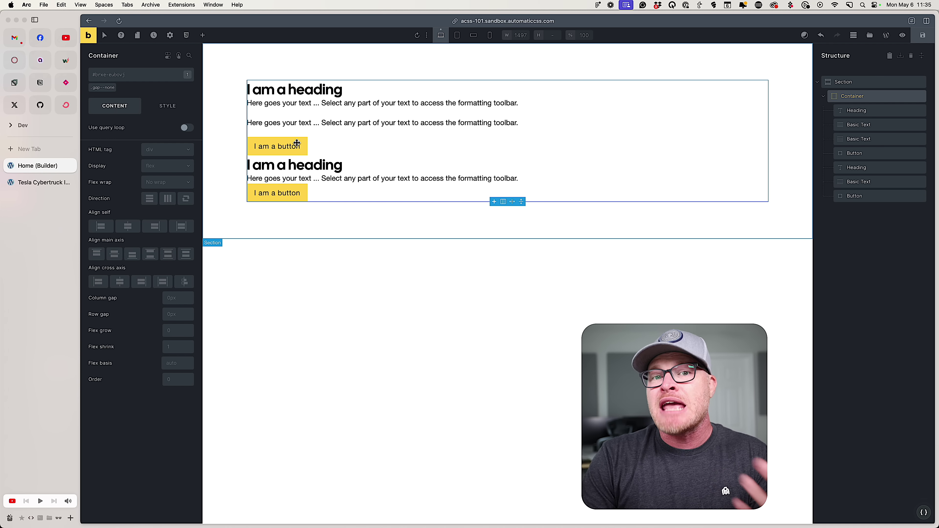
pyautogui.click(116, 84)
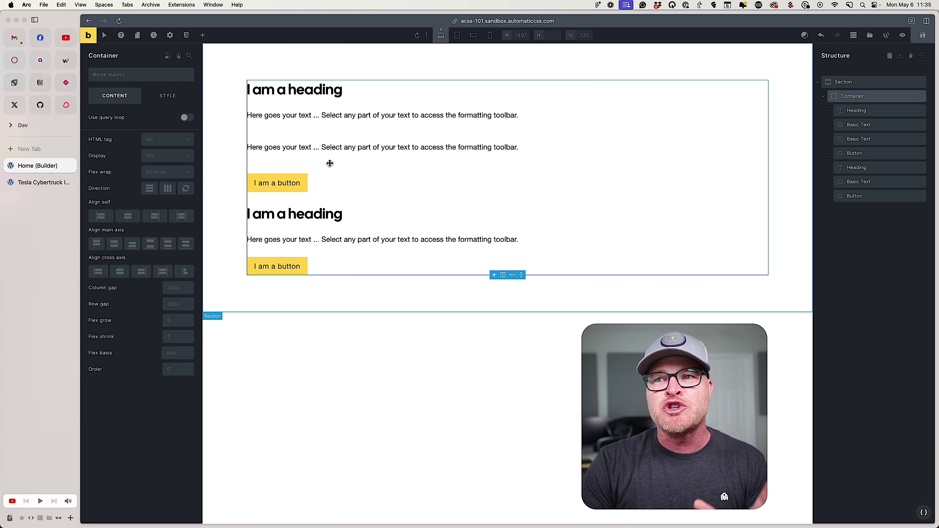
pyautogui.click(921, 36)
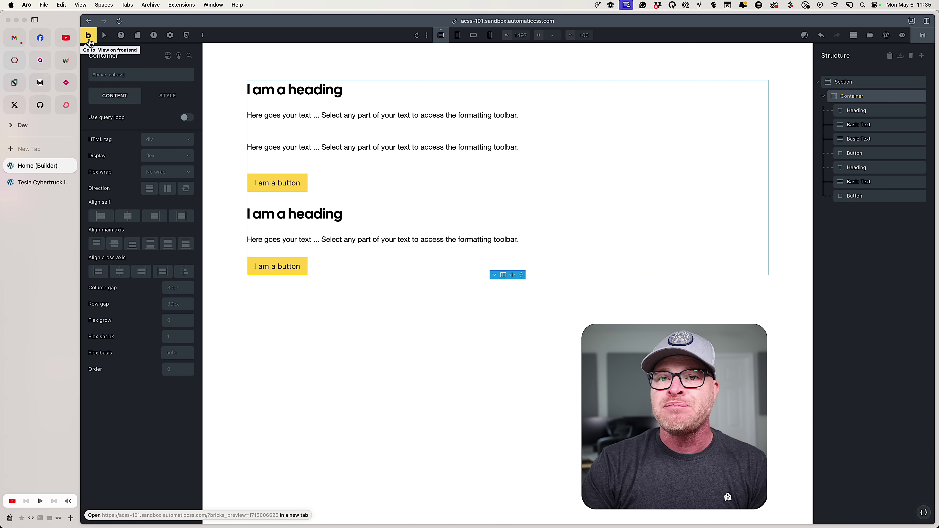
# Open the page on the frontend and inspect the first paragraph's markup and margin styles in the browser's developer tools.
pyautogui.click(89, 37)
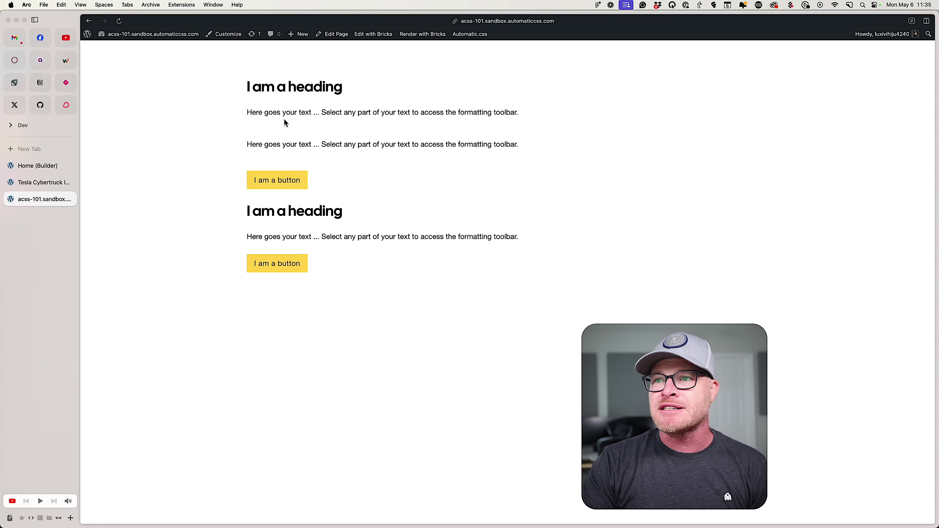
pyautogui.rightClick(289, 113)
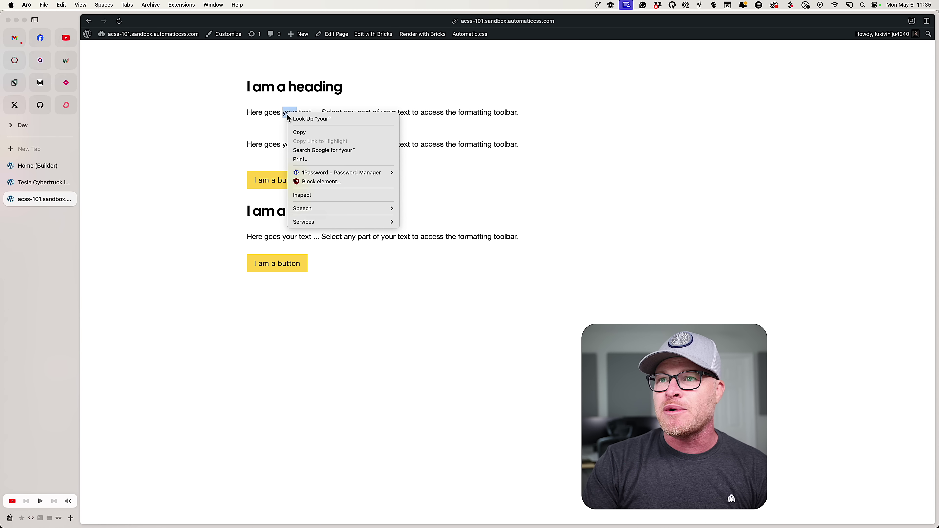
pyautogui.click(307, 196)
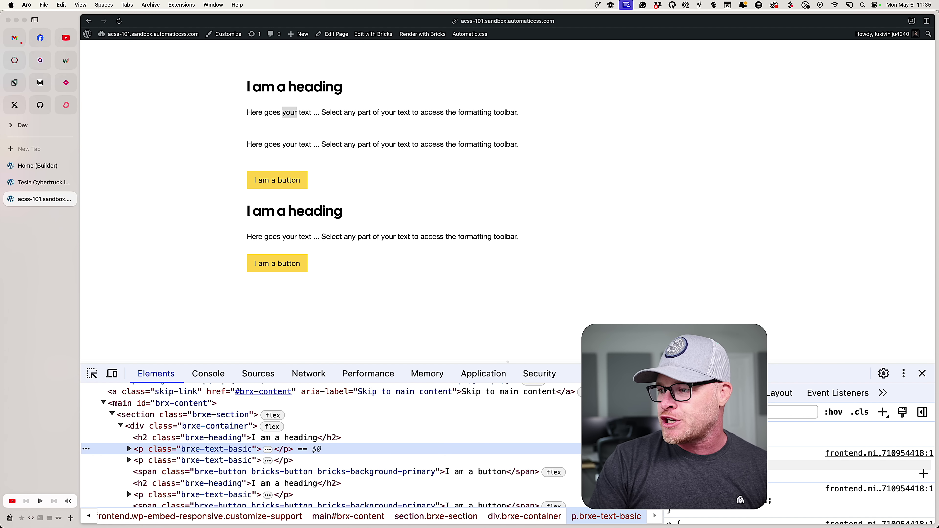
pyautogui.scroll(-1, 865, 470)
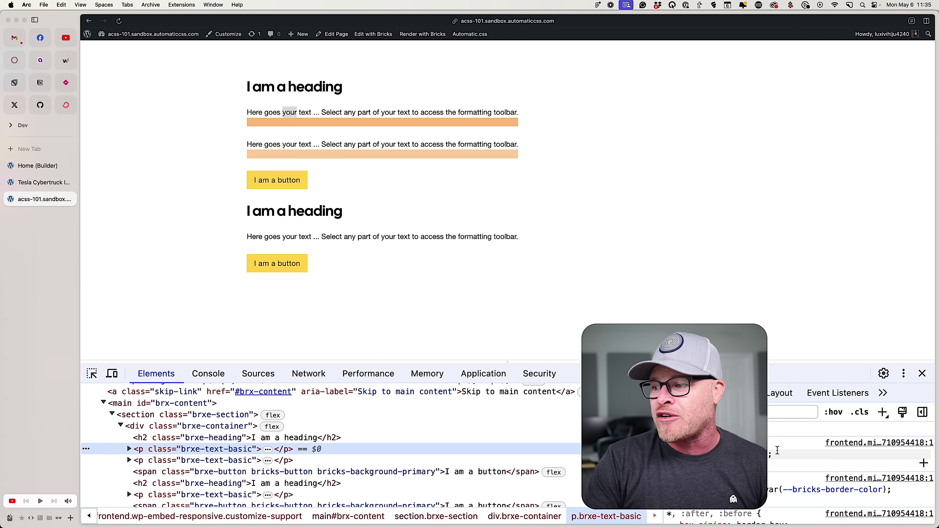
pyautogui.click(922, 374)
pyautogui.click(767, 326)
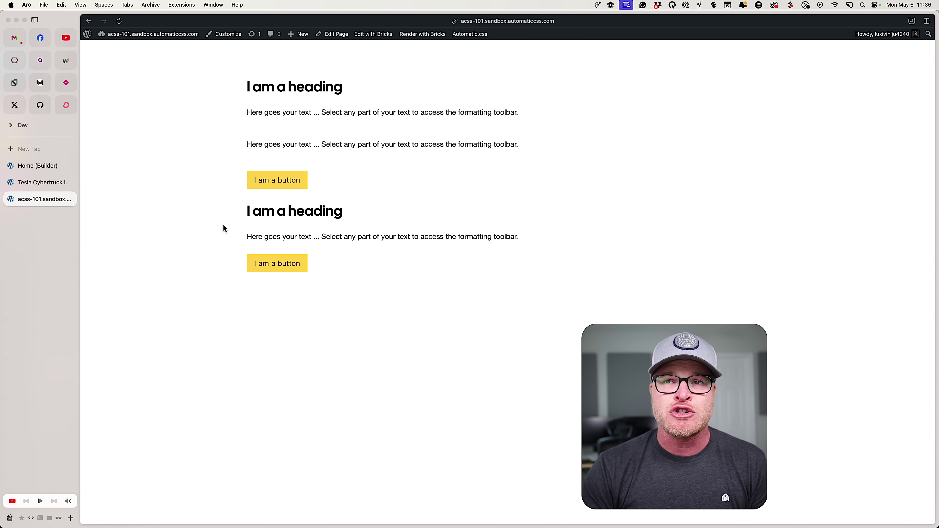
# Apply the gap--none class to the container in the Home page builder again.
pyautogui.click(44, 169)
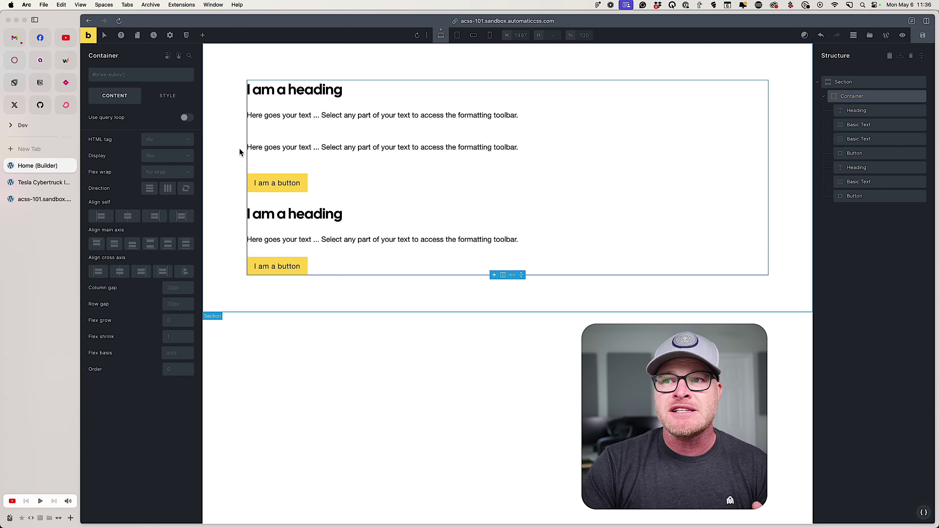
pyautogui.click(136, 78)
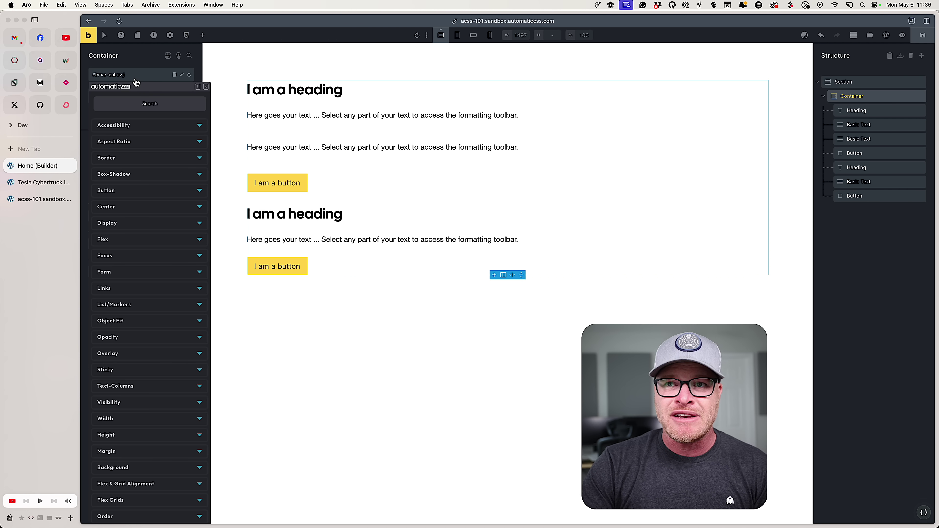
pyautogui.write('gap')
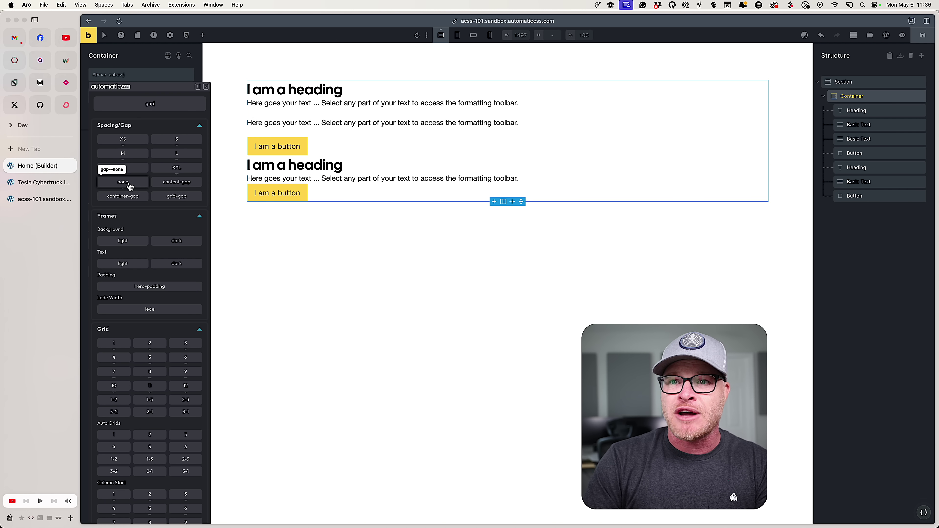
pyautogui.click(129, 183)
pyautogui.click(440, 143)
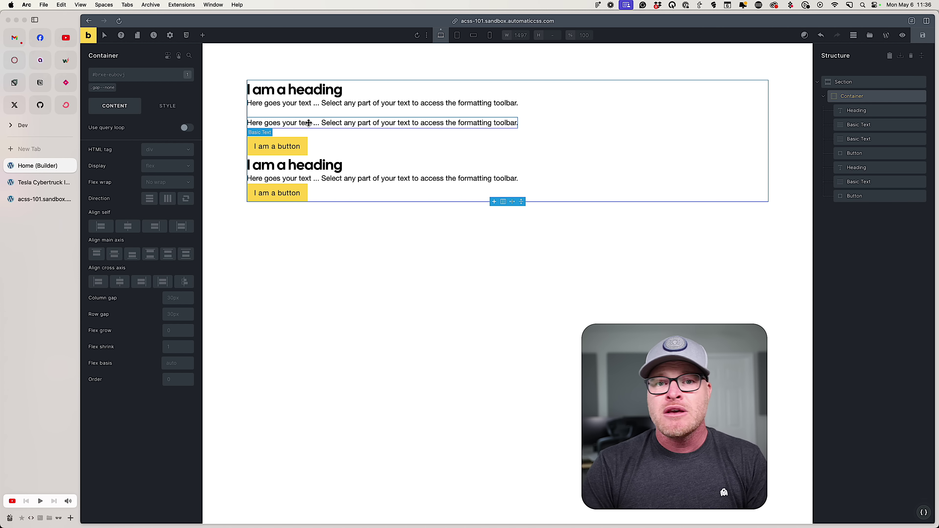
# Switch to the Tesla Cybertruck post and examine the spacing in its header and opening content.
pyautogui.click(54, 187)
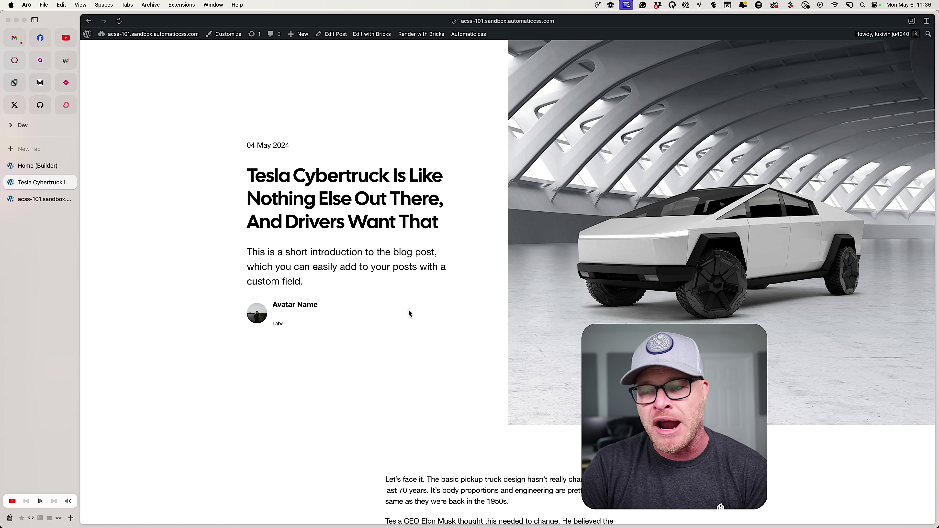
pyautogui.scroll(-2, 410, 313)
pyautogui.scroll(5, 410, 314)
pyautogui.scroll(-10, 472, 319)
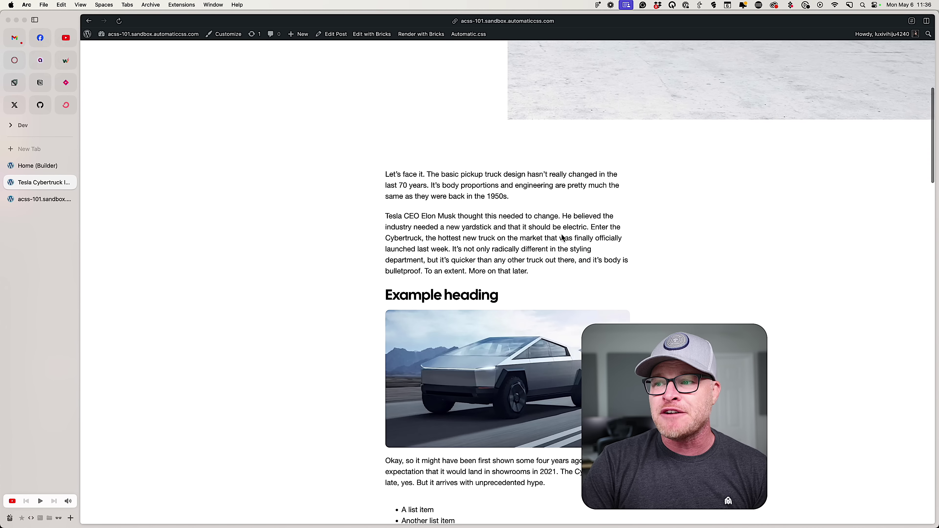
pyautogui.scroll(8, 407, 270)
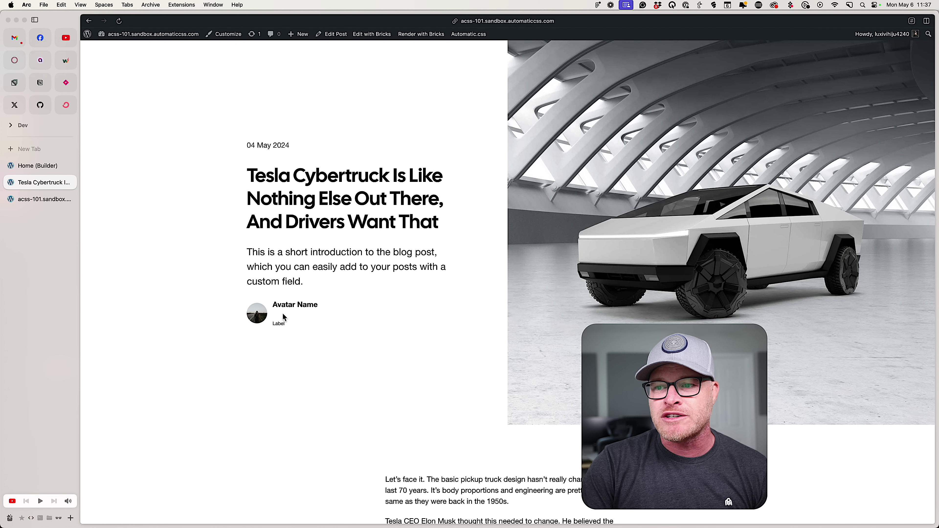
# Turn on Pro Mouse and circle the gap between the avatar name and its label in the post header.
pyautogui.click(672, 5)
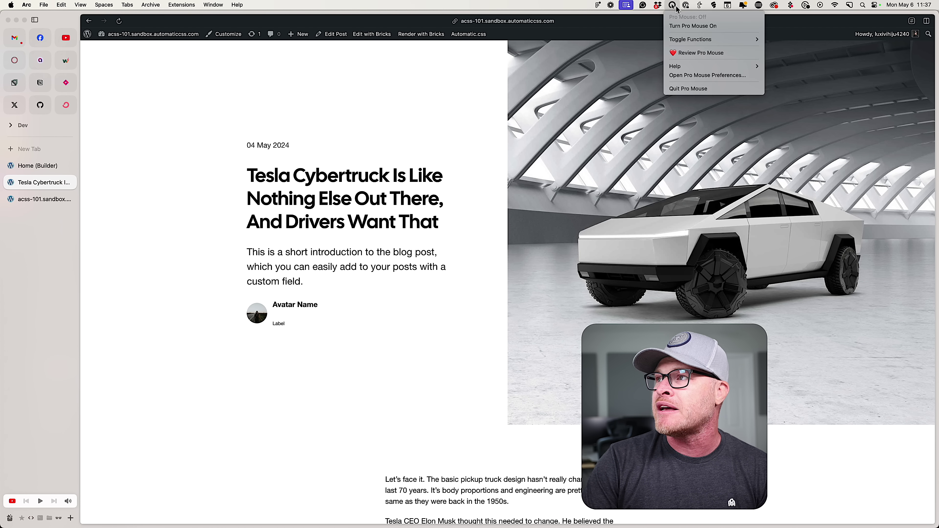
pyautogui.click(677, 25)
pyautogui.moveTo(300, 306)
pyautogui.mouseDown()
pyautogui.moveTo(267, 316)
pyautogui.moveTo(304, 308)
pyautogui.mouseUp()
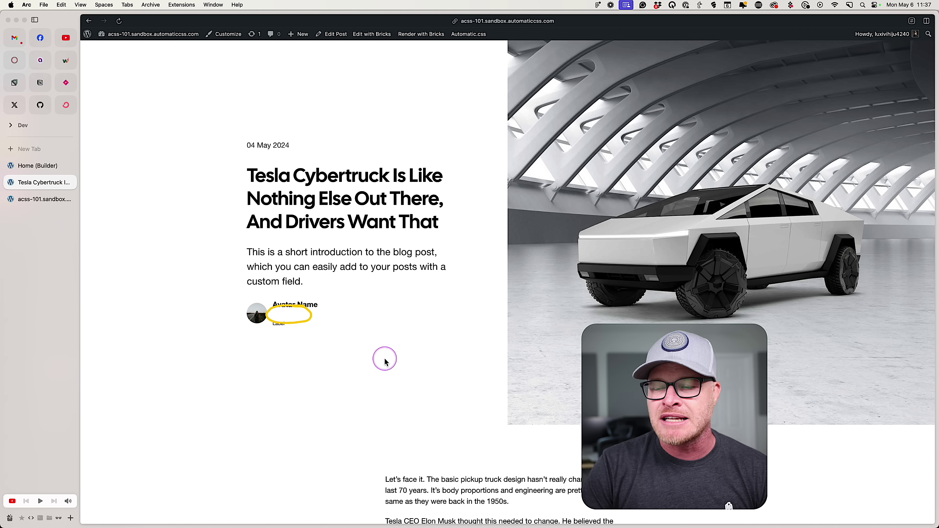
# Circle the gaps above and below the bulleted list in the post body.
pyautogui.scroll(-1, 383, 360)
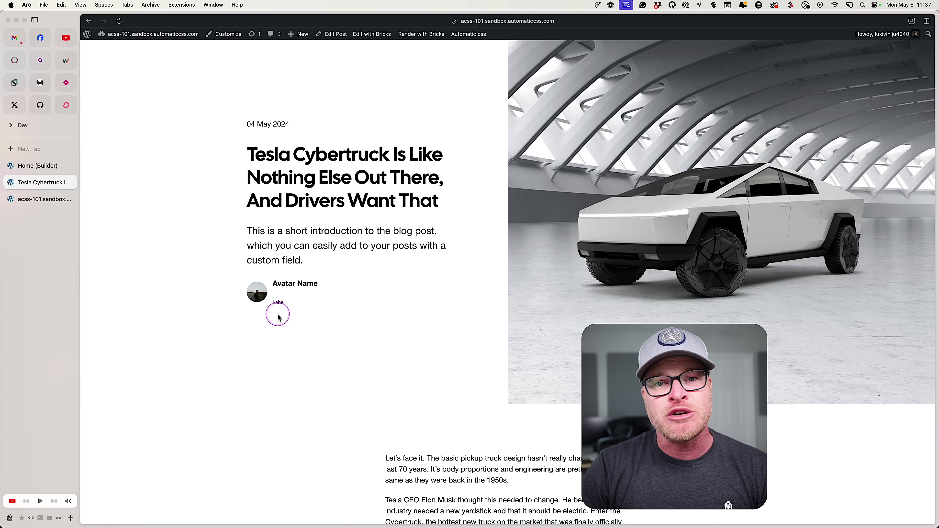
pyautogui.scroll(-2, 383, 315)
pyautogui.scroll(-10, 382, 315)
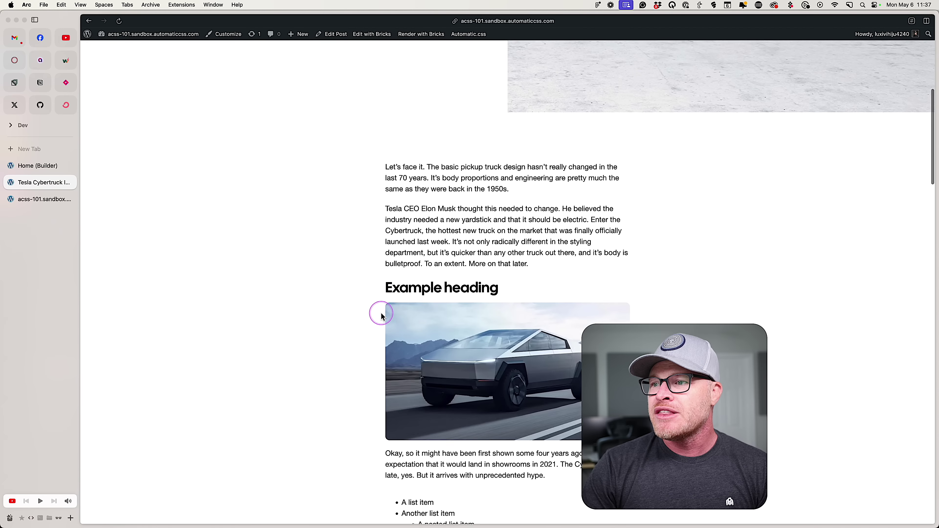
pyautogui.scroll(2, 554, 350)
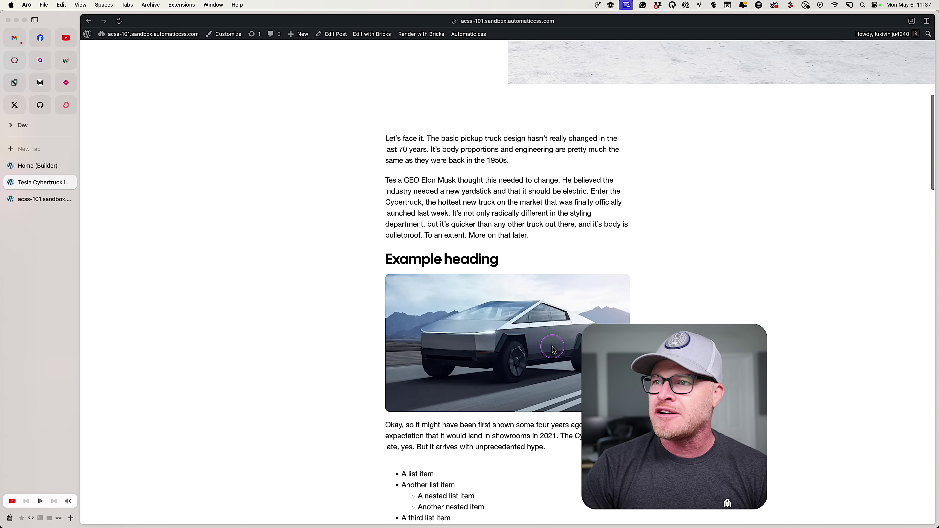
pyautogui.scroll(-6, 554, 350)
pyautogui.scroll(3, 507, 222)
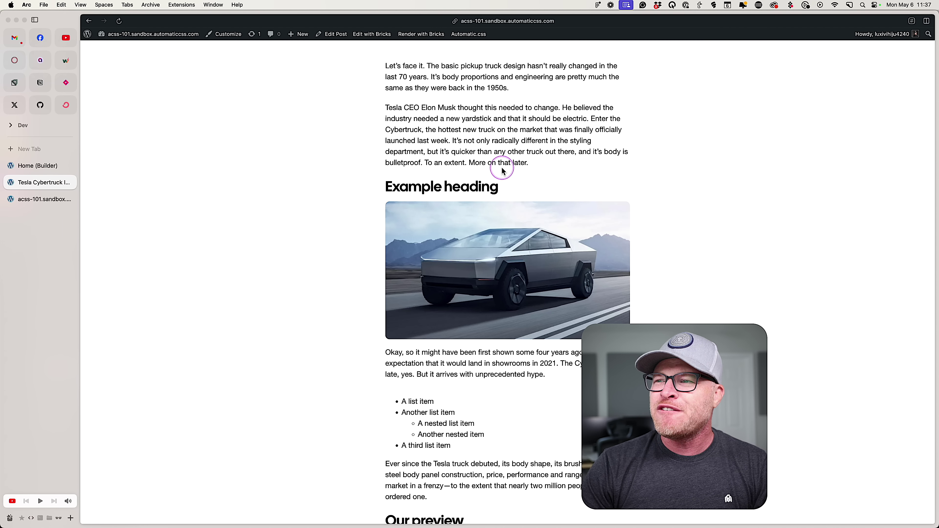
pyautogui.scroll(-5, 508, 200)
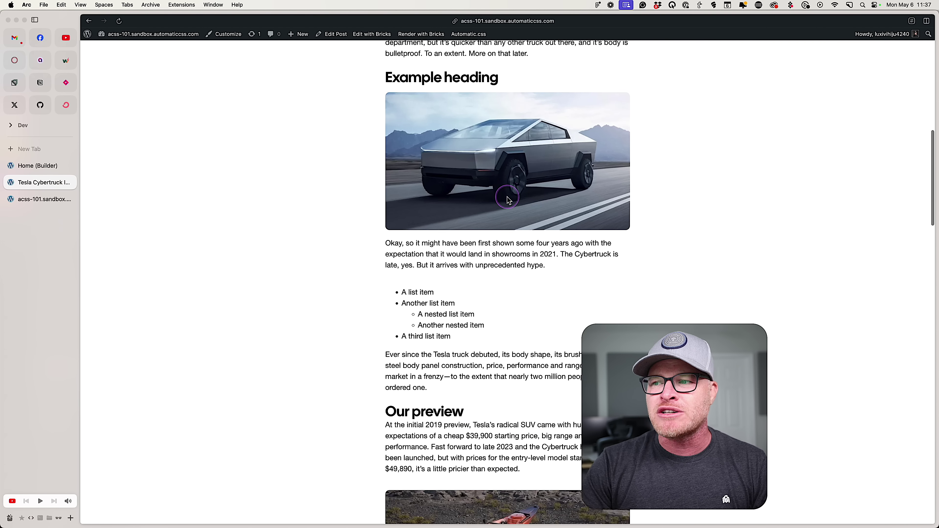
pyautogui.moveTo(481, 226)
pyautogui.mouseDown()
pyautogui.moveTo(397, 223)
pyautogui.moveTo(391, 255)
pyautogui.moveTo(495, 231)
pyautogui.moveTo(463, 214)
pyautogui.mouseUp()
pyautogui.moveTo(442, 283)
pyautogui.mouseDown()
pyautogui.moveTo(359, 297)
pyautogui.moveTo(459, 292)
pyautogui.mouseUp()
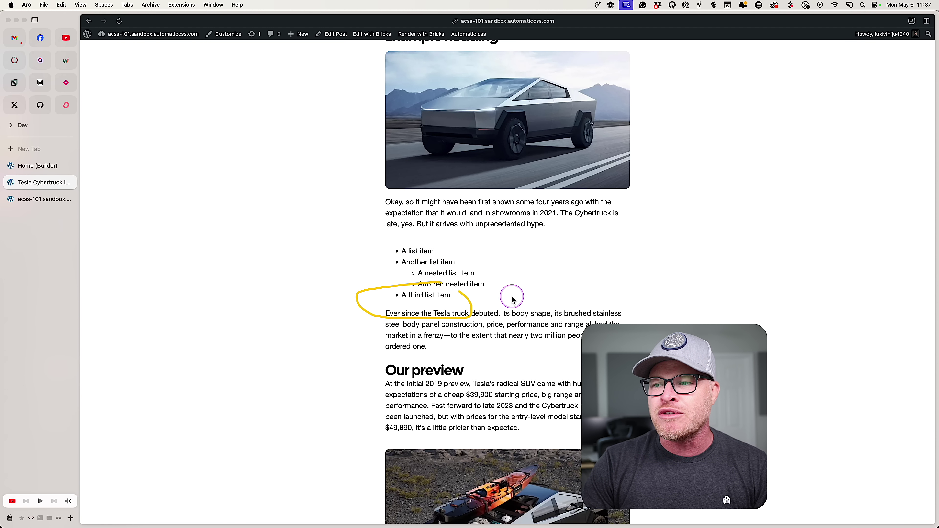
# Circle the spacing around the "Our preview" heading and the gaps above and below the kayak truck image.
pyautogui.scroll(-4, 510, 299)
pyautogui.scroll(-2, 511, 296)
pyautogui.moveTo(478, 199)
pyautogui.mouseDown()
pyautogui.moveTo(352, 198)
pyautogui.moveTo(457, 192)
pyautogui.mouseUp()
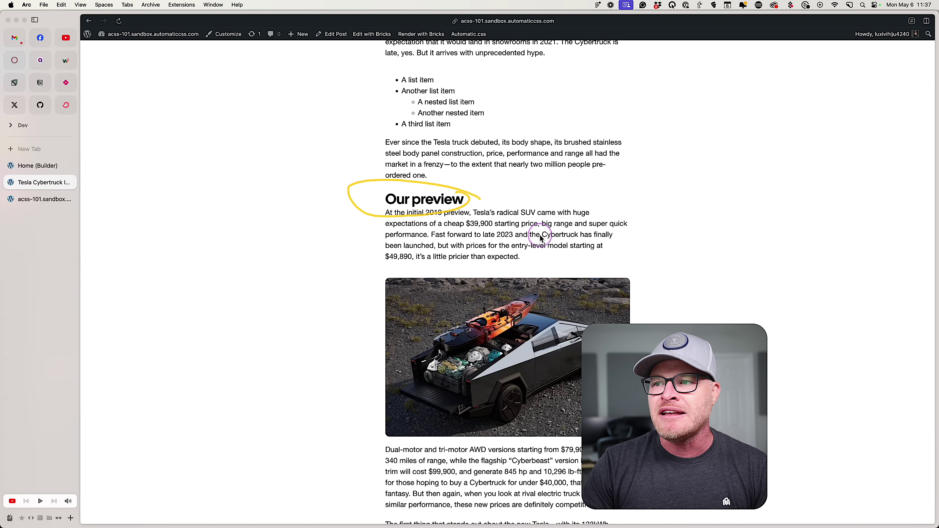
pyautogui.scroll(-2, 464, 373)
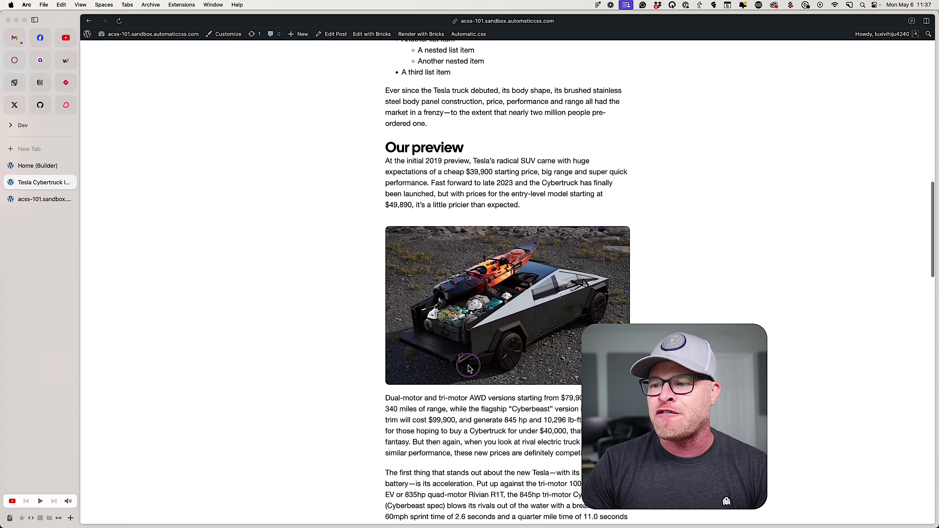
pyautogui.moveTo(482, 195)
pyautogui.mouseDown()
pyautogui.moveTo(395, 197)
pyautogui.moveTo(475, 200)
pyautogui.moveTo(474, 189)
pyautogui.mouseUp()
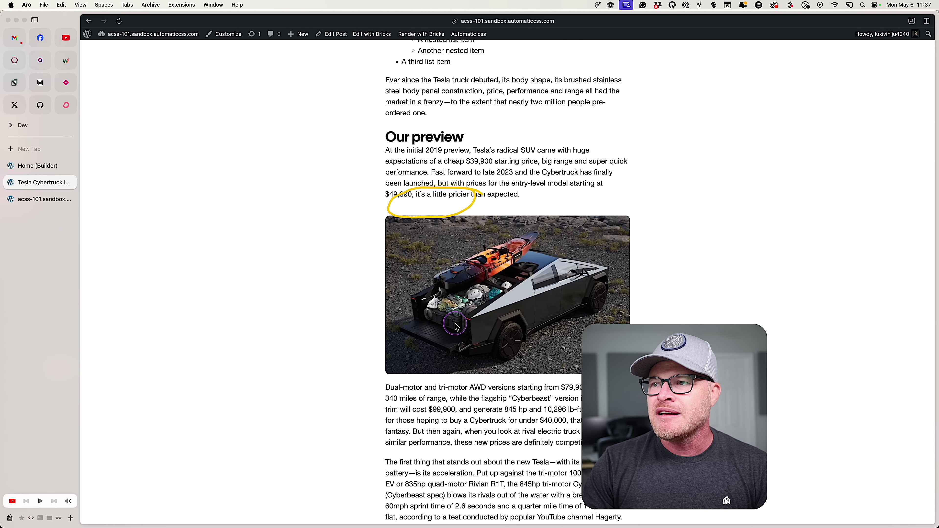
pyautogui.scroll(-2, 455, 322)
pyautogui.moveTo(452, 312)
pyautogui.mouseDown()
pyautogui.moveTo(404, 333)
pyautogui.moveTo(459, 323)
pyautogui.mouseUp()
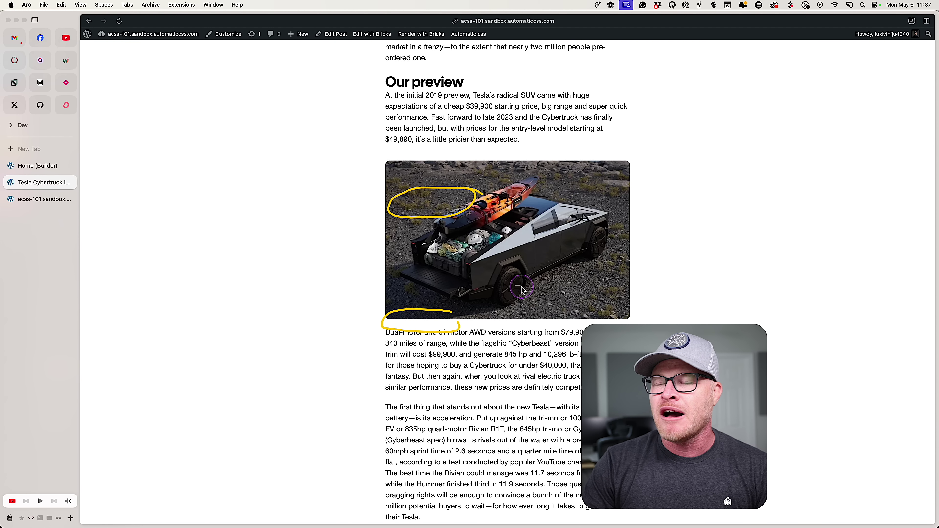
# Circle the spacing around the "Another H2 level heading" and the gaps above and below the blockquote.
pyautogui.scroll(-10, 536, 315)
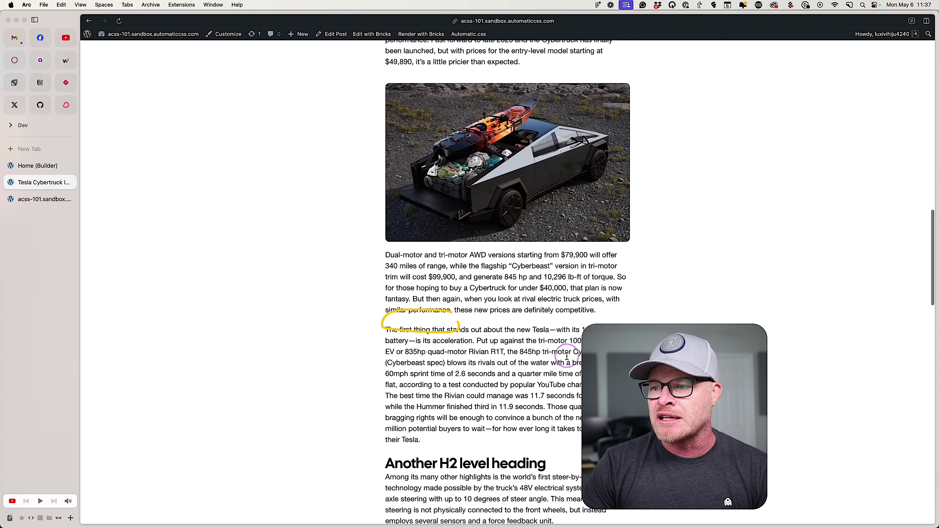
pyautogui.moveTo(512, 231)
pyautogui.mouseDown()
pyautogui.moveTo(477, 268)
pyautogui.moveTo(436, 234)
pyautogui.mouseUp()
pyautogui.scroll(-6, 617, 313)
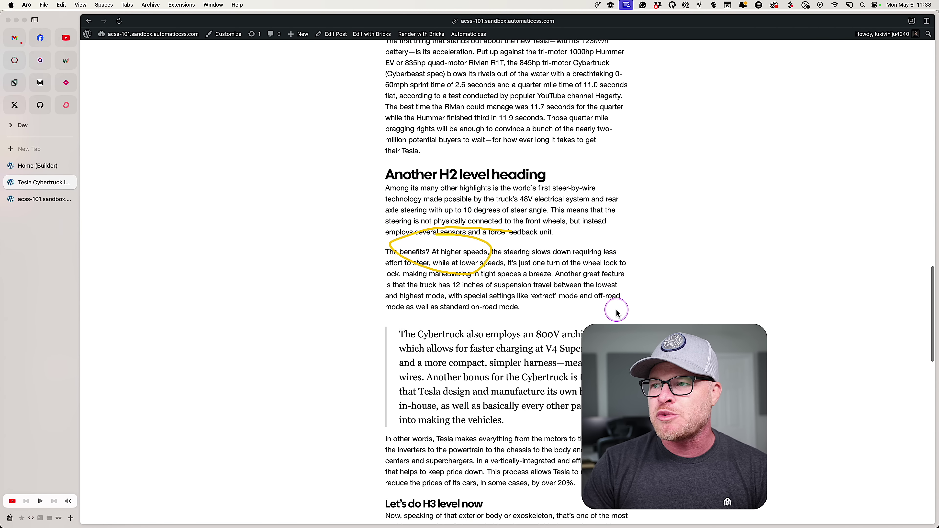
pyautogui.moveTo(529, 204)
pyautogui.mouseDown()
pyautogui.moveTo(487, 205)
pyautogui.moveTo(516, 209)
pyautogui.mouseUp()
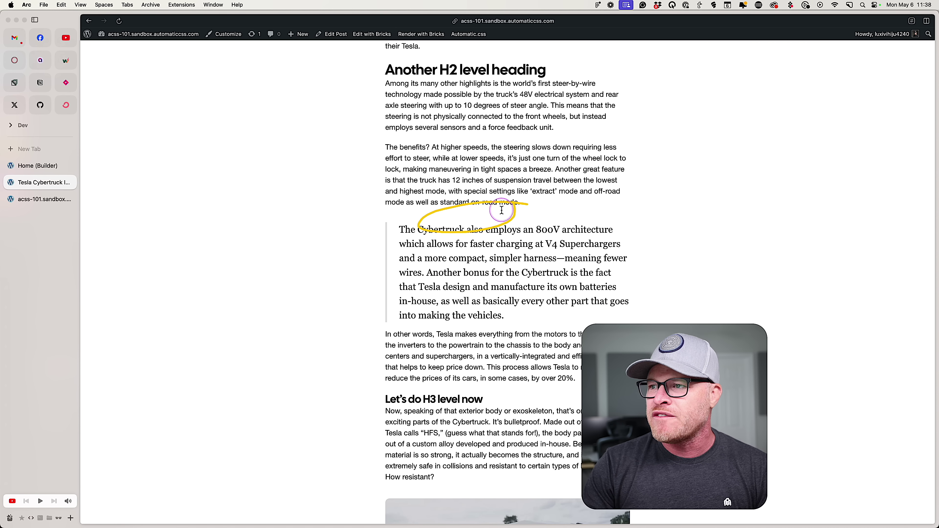
pyautogui.moveTo(474, 315); pyautogui.dragTo(502, 325)
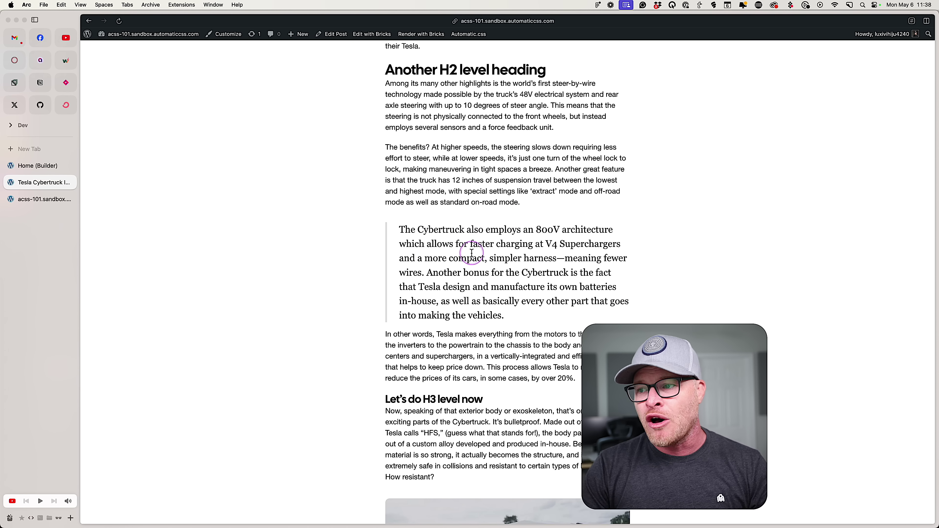
# Circle the spacing at the "Let's do H3 level now" heading and around the captioned bullet-test image.
pyautogui.scroll(-6, 470, 254)
pyautogui.moveTo(495, 206); pyautogui.dragTo(419, 257)
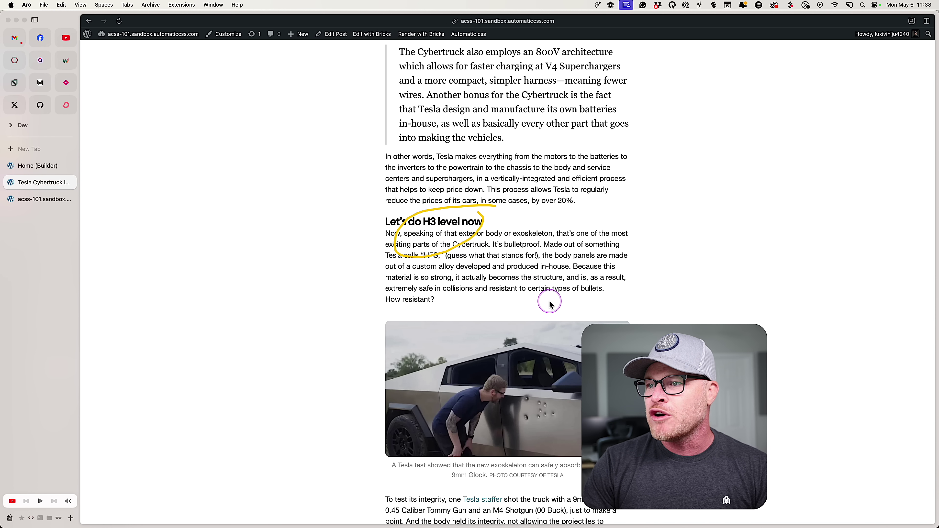
pyautogui.scroll(-4, 550, 300)
pyautogui.moveTo(473, 183)
pyautogui.mouseDown()
pyautogui.moveTo(458, 177)
pyautogui.moveTo(482, 190)
pyautogui.mouseUp()
pyautogui.moveTo(466, 359)
pyautogui.mouseDown()
pyautogui.moveTo(431, 365)
pyautogui.moveTo(489, 365)
pyautogui.mouseUp()
# Circle the spacing around the "Another H3" and "One H4 just for an example" headings.
pyautogui.scroll(-5, 539, 398)
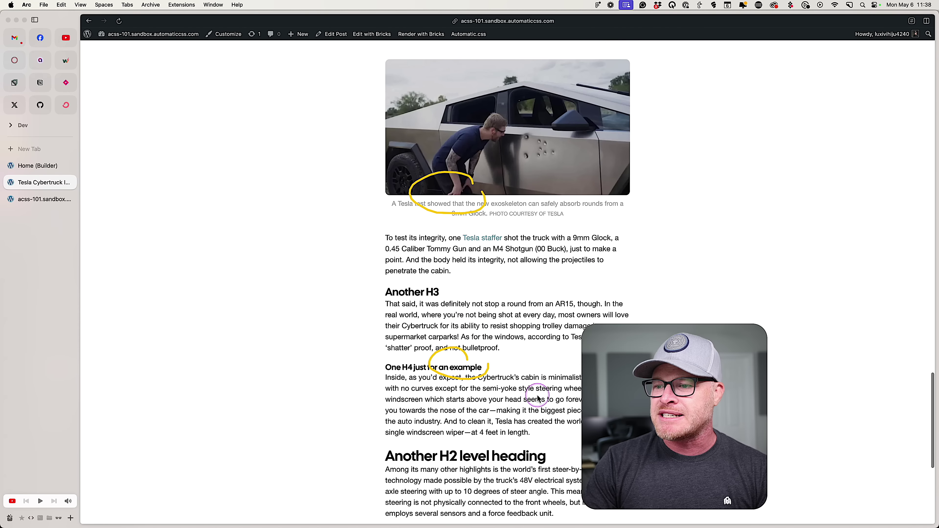
pyautogui.moveTo(438, 282); pyautogui.dragTo(425, 298)
pyautogui.moveTo(417, 355); pyautogui.dragTo(389, 365)
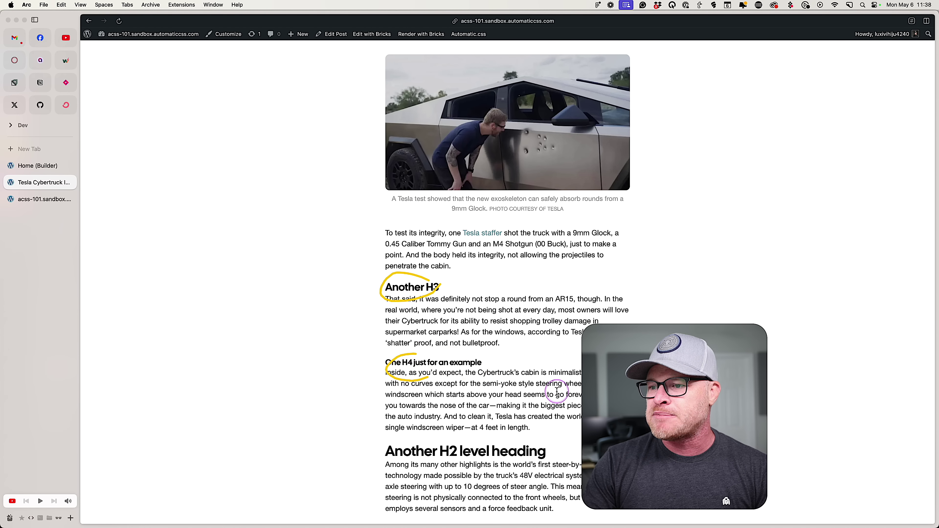
# Review the spacing between paragraphs, headings and the blockquote through the rest of the post.
pyautogui.scroll(-10, 558, 392)
pyautogui.scroll(1, 554, 391)
pyautogui.scroll(-6, 551, 387)
pyautogui.scroll(6, 543, 381)
pyautogui.scroll(-2, 536, 375)
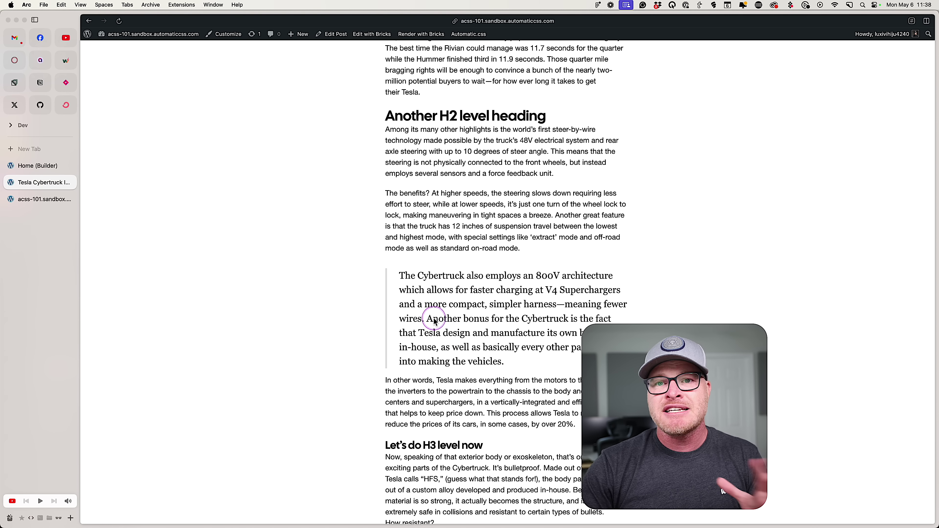
pyautogui.click(397, 257)
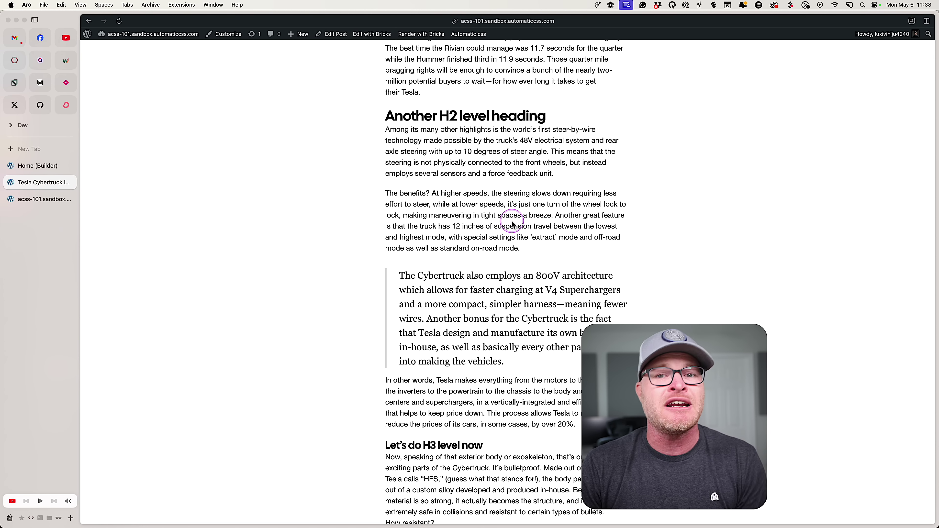
pyautogui.click(484, 182)
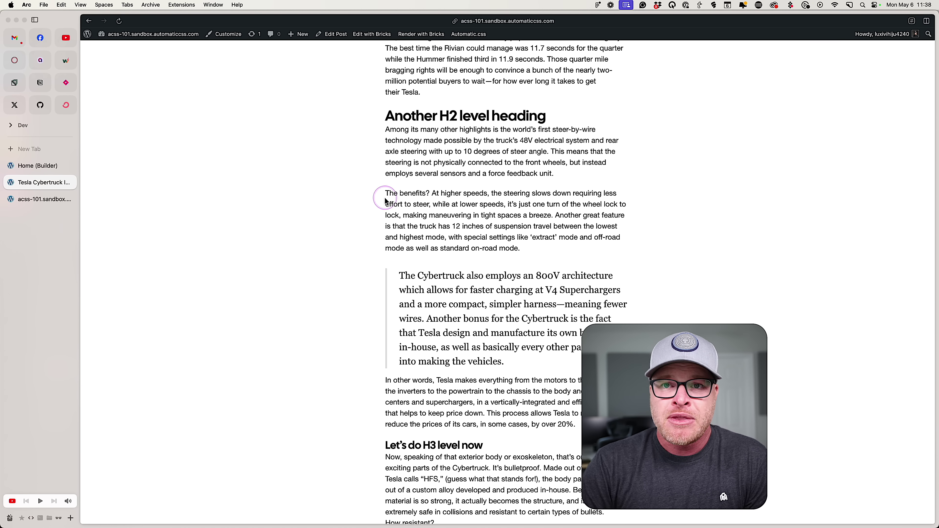
# Go from the post to the Bricks templates in the WordPress dashboard and open Blog: Single in the Bricks editor.
pyautogui.click(34, 167)
pyautogui.click(41, 183)
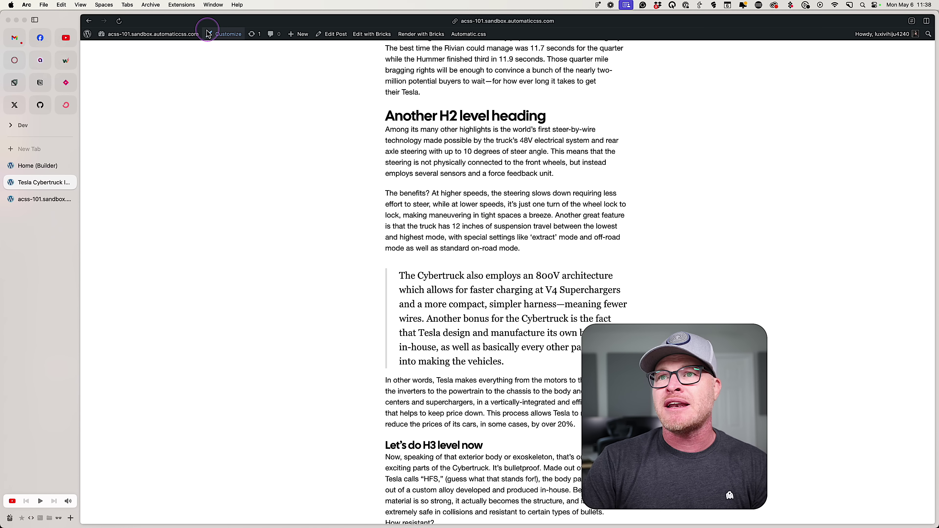
pyautogui.moveTo(122, 33)
pyautogui.click(157, 47)
pyautogui.moveTo(126, 106)
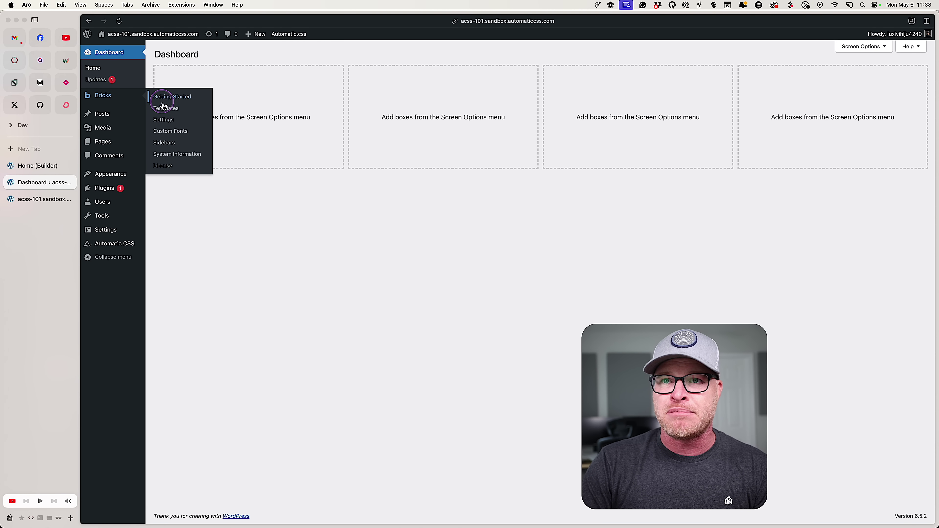
pyautogui.click(166, 109)
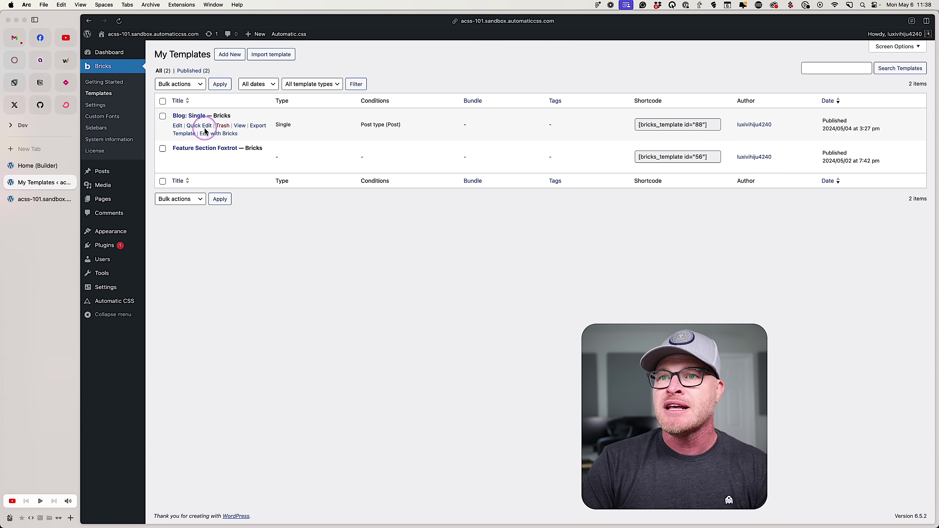
pyautogui.click(231, 133)
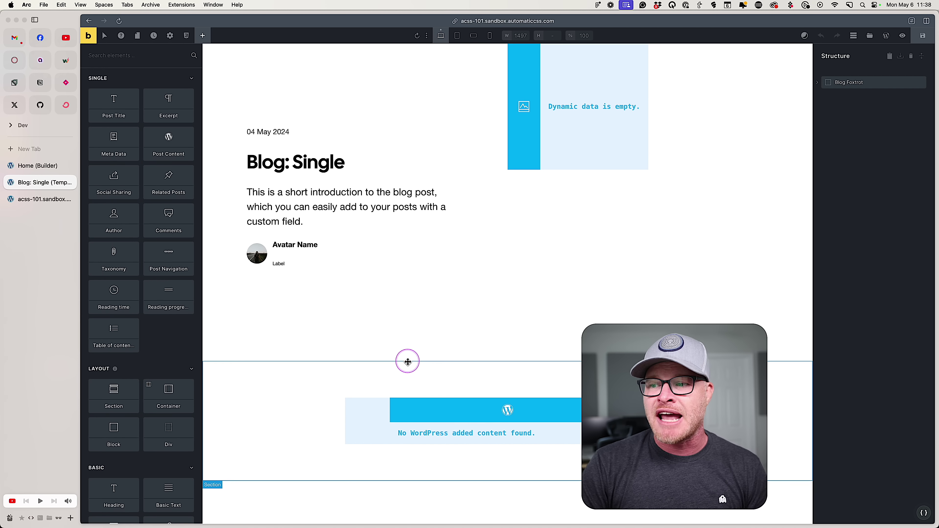
# Select the Post Content element of the Blog: Single template and examine its style settings for spacing controls.
pyautogui.click(497, 432)
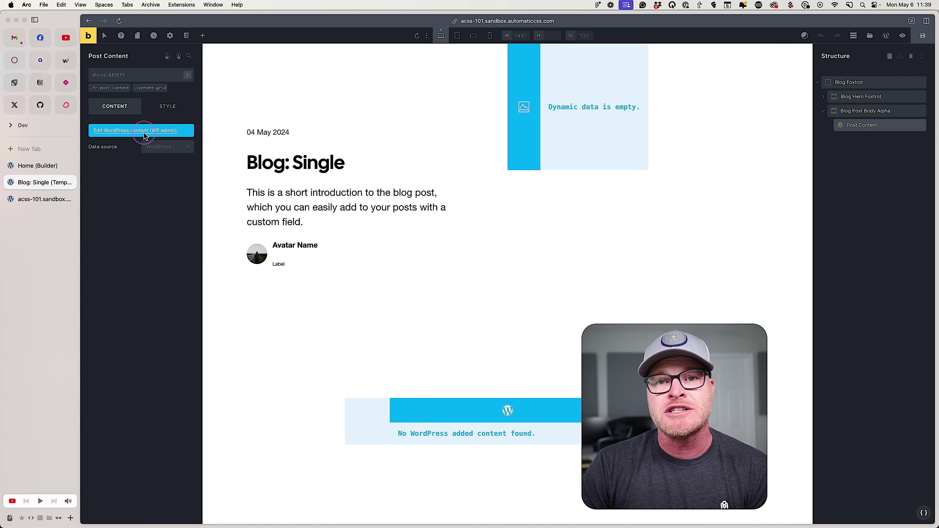
pyautogui.click(165, 107)
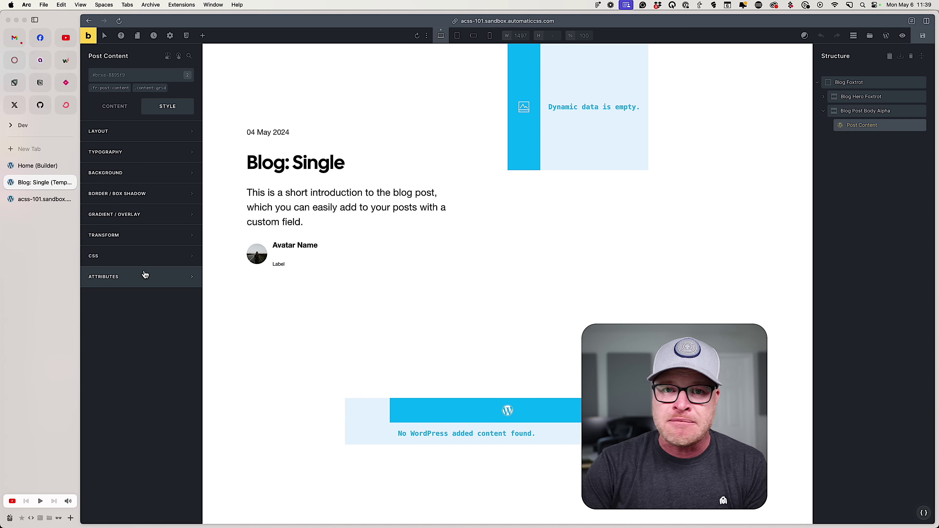
pyautogui.click(161, 277)
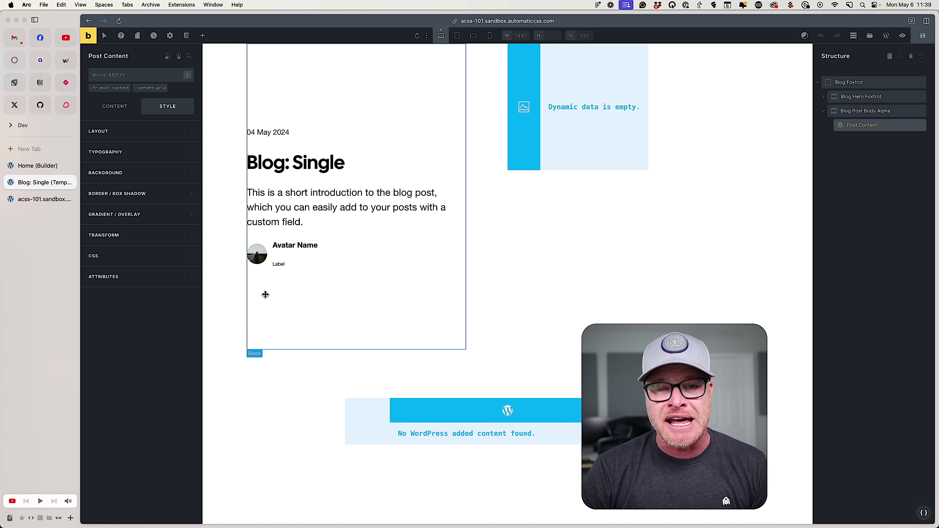
# Return to the Home page builder, turn on Smart Spacing in the Automatic.css spacing settings and save them.
pyautogui.click(37, 167)
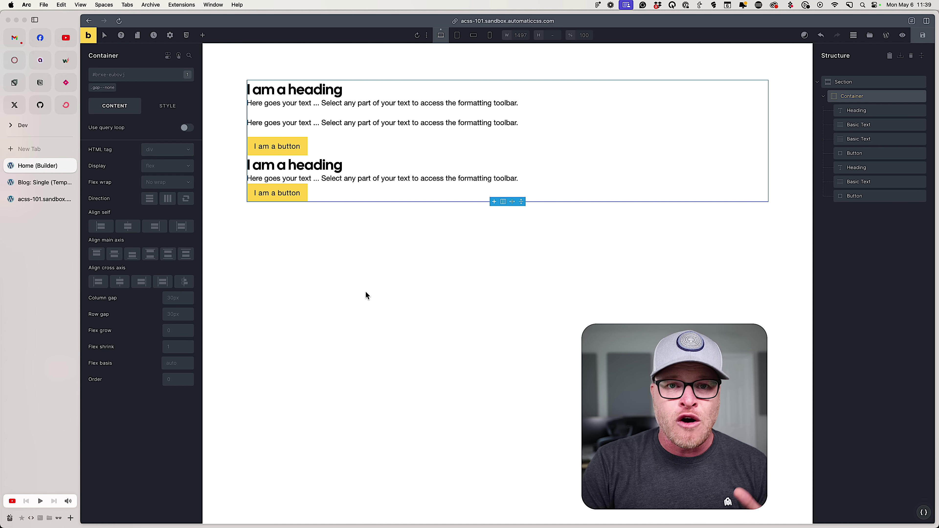
pyautogui.click(366, 292)
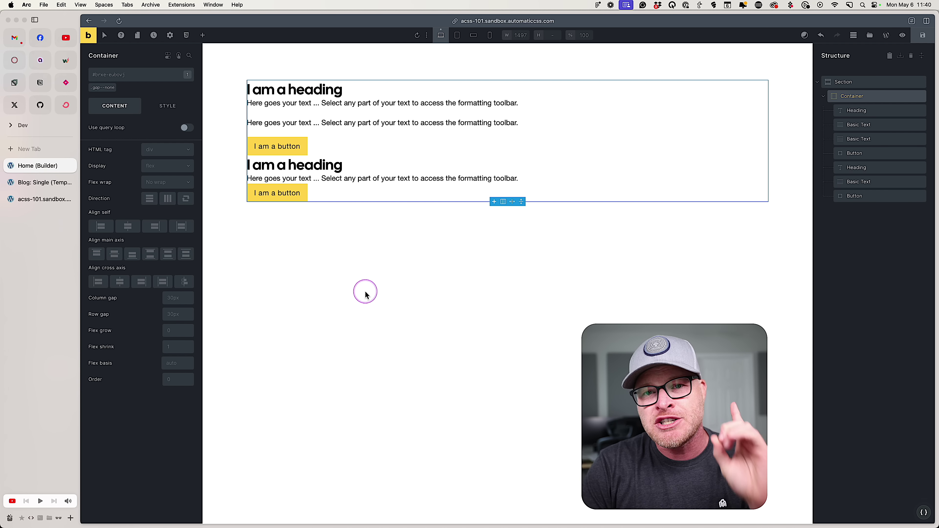
pyautogui.click(921, 511)
pyautogui.click(850, 191)
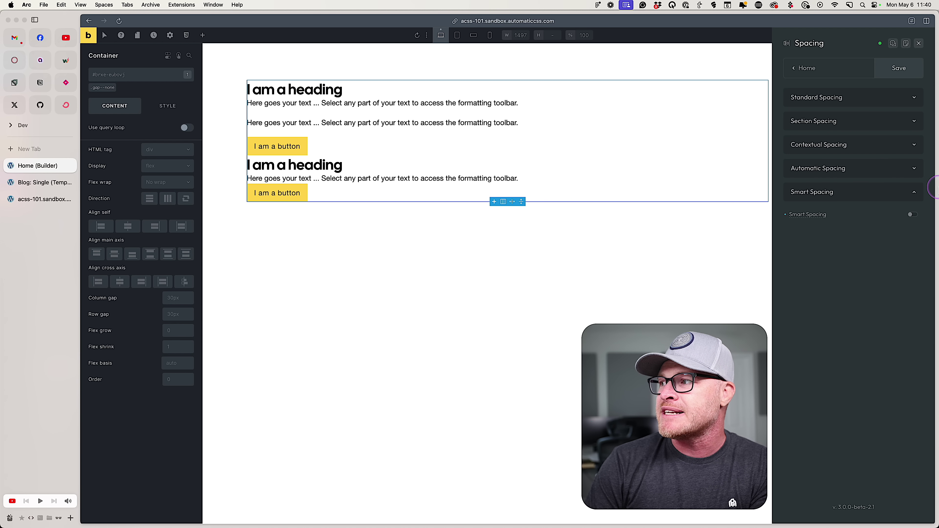
pyautogui.click(914, 215)
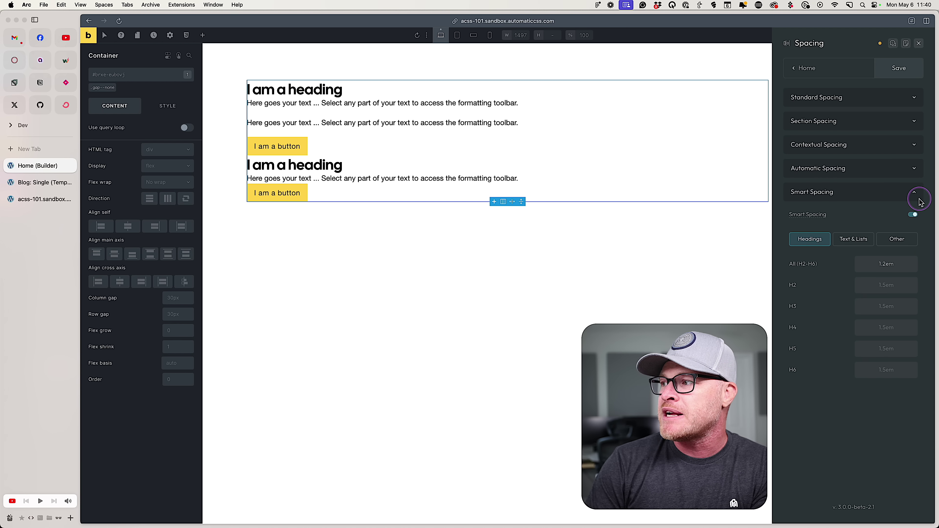
pyautogui.click(899, 68)
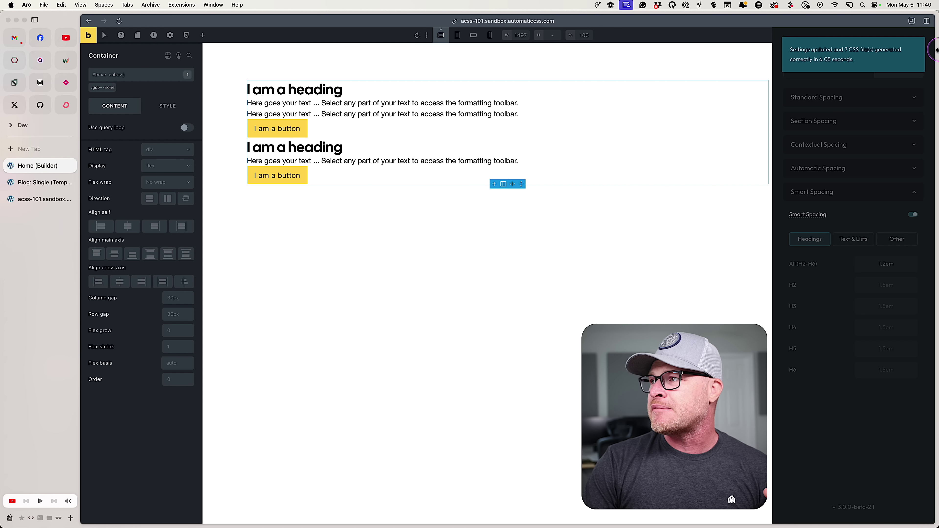
# Check the spacing of the two stacked paragraphs and remove the gap--none class from their container.
pyautogui.click(723, 187)
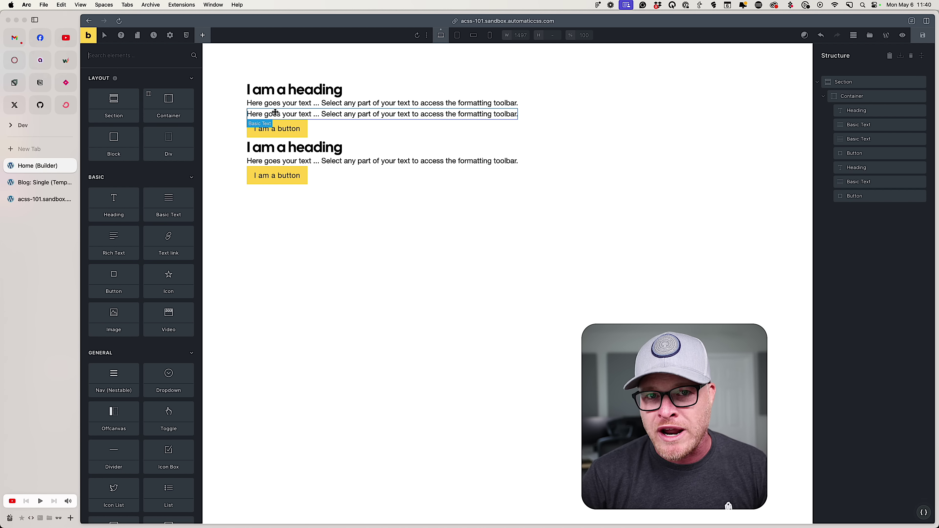
pyautogui.click(376, 185)
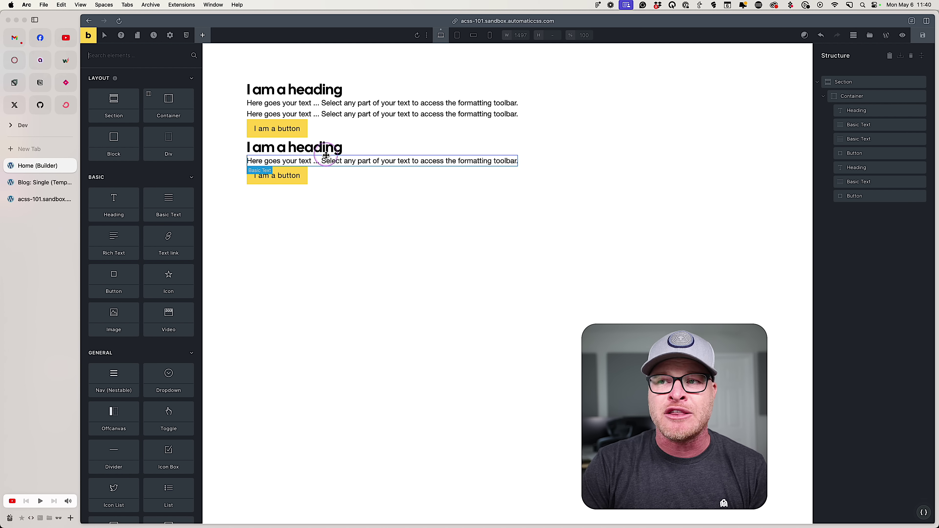
pyautogui.click(348, 103)
pyautogui.click(349, 115)
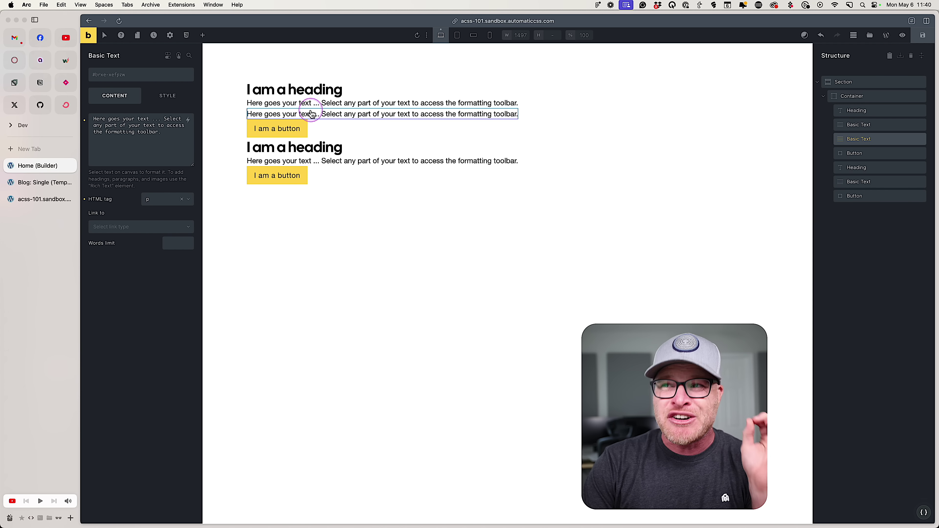
pyautogui.click(345, 133)
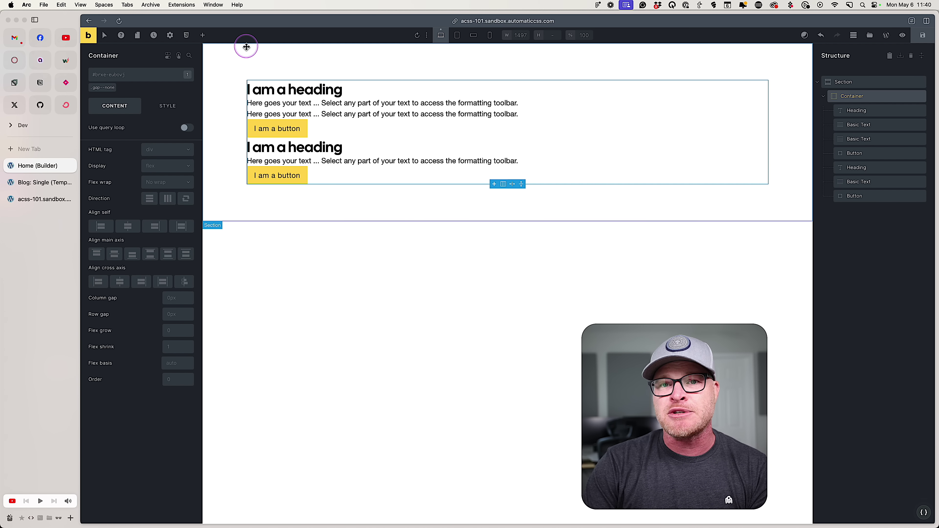
pyautogui.click(116, 87)
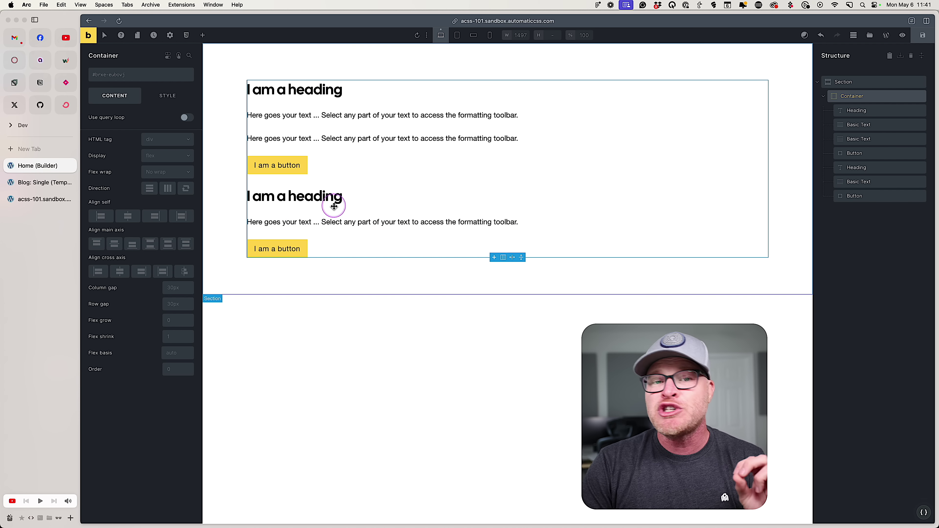
# Add the margin-top--m class to the first button in the container.
pyautogui.click(275, 166)
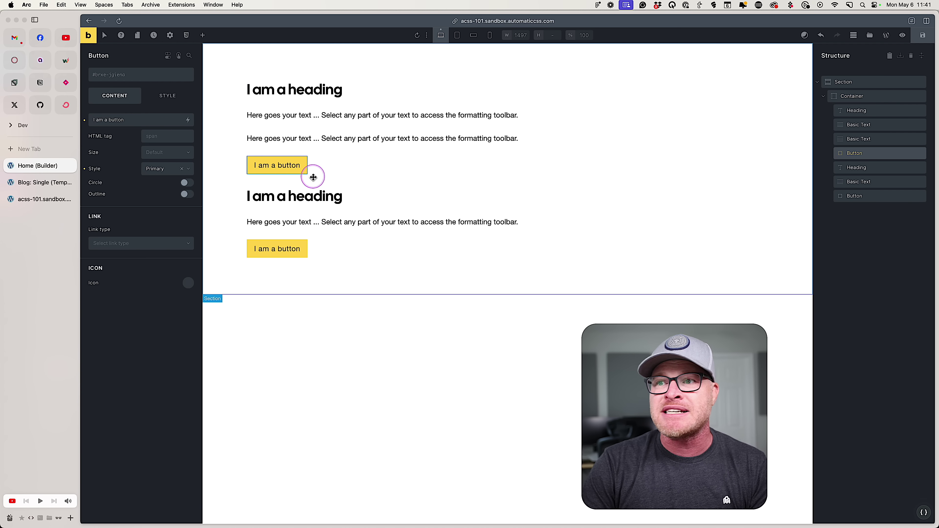
pyautogui.click(134, 70)
pyautogui.write('mar')
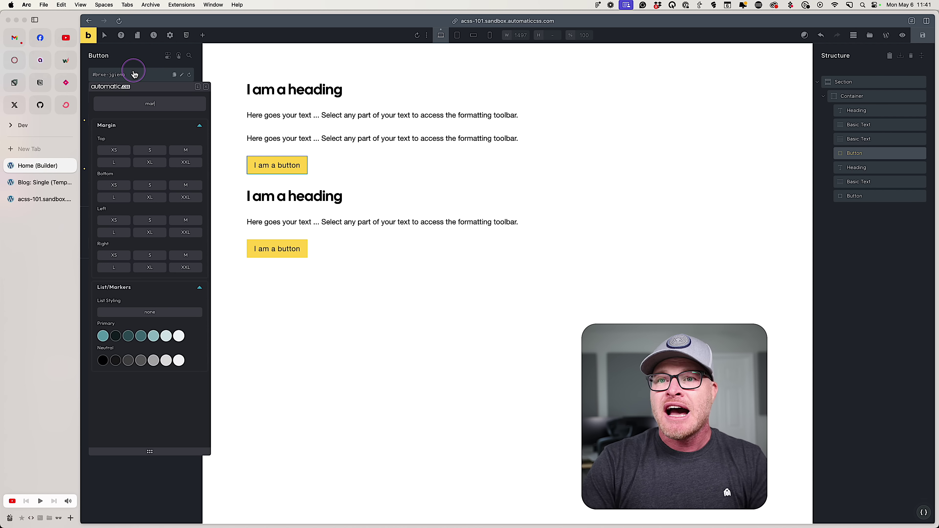
pyautogui.click(186, 151)
pyautogui.click(186, 151)
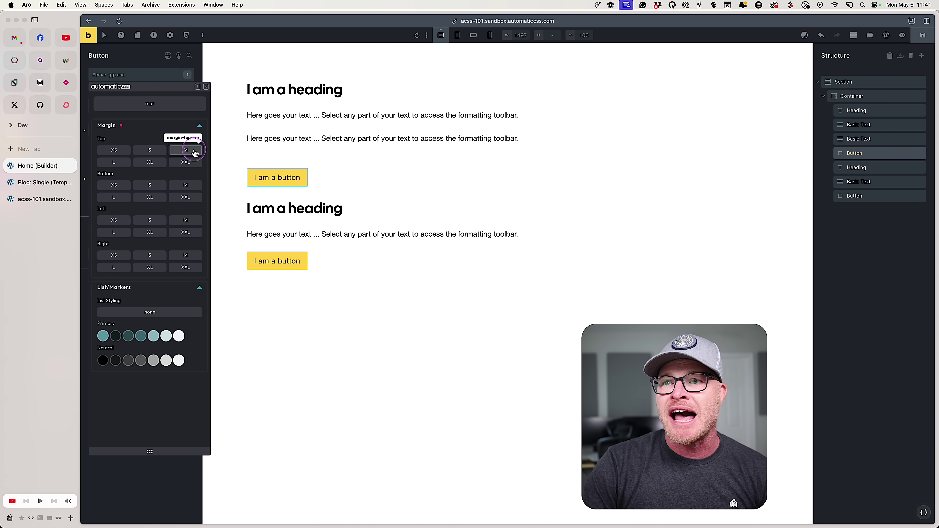
pyautogui.click(206, 88)
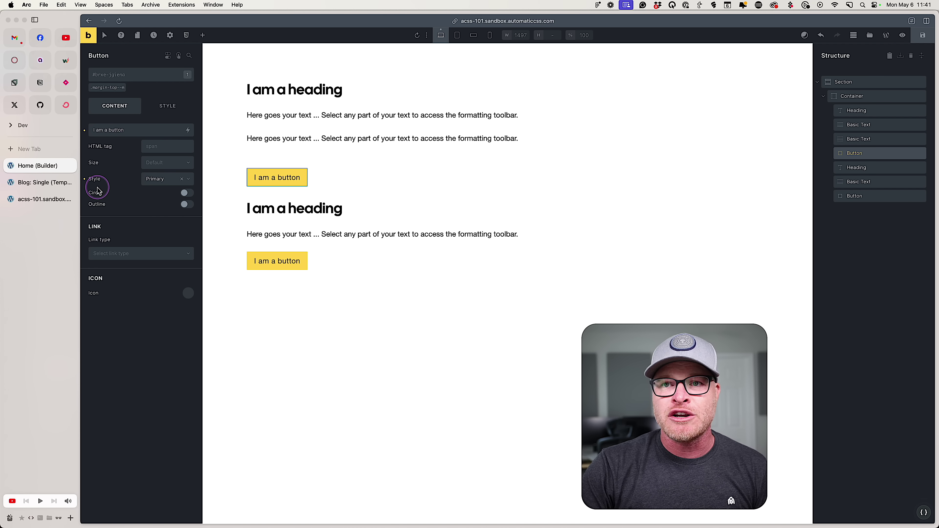
# Remove the margin-top--m class from the first button and select the container around it.
pyautogui.click(126, 83)
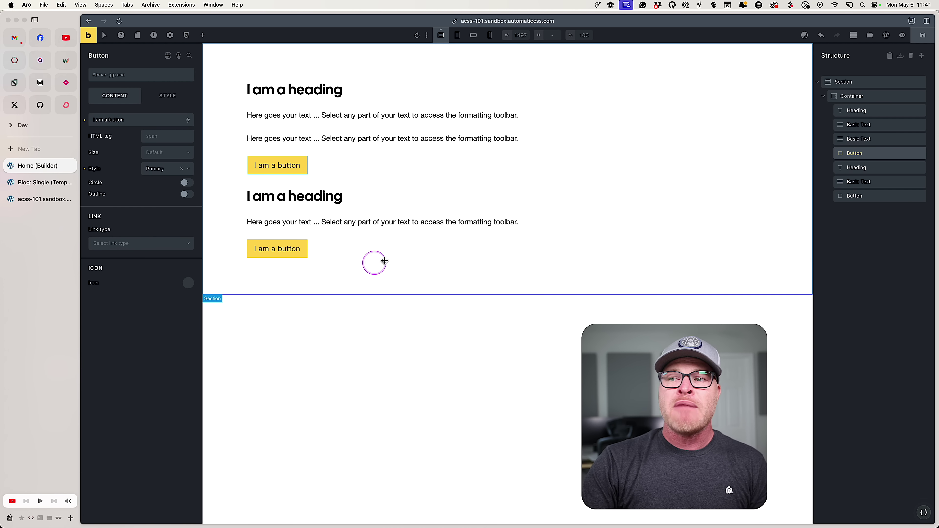
pyautogui.click(419, 205)
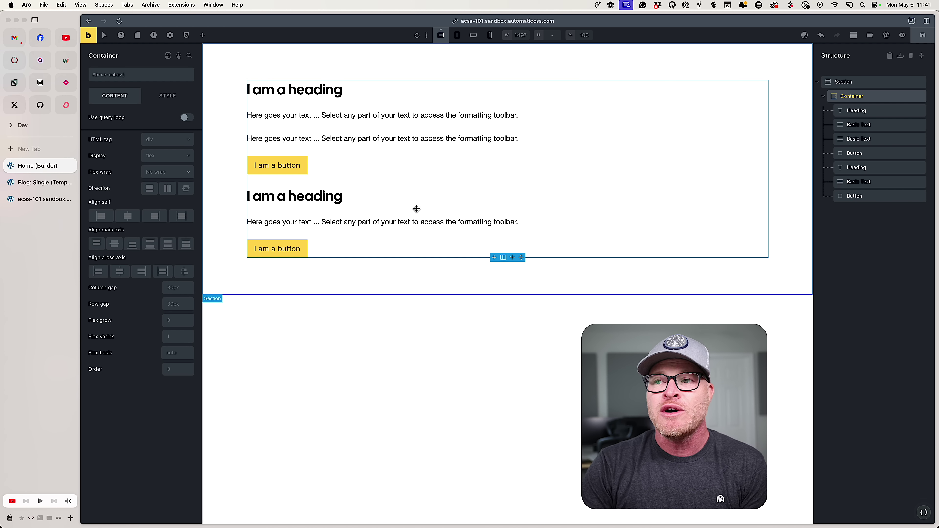
pyautogui.click(417, 228)
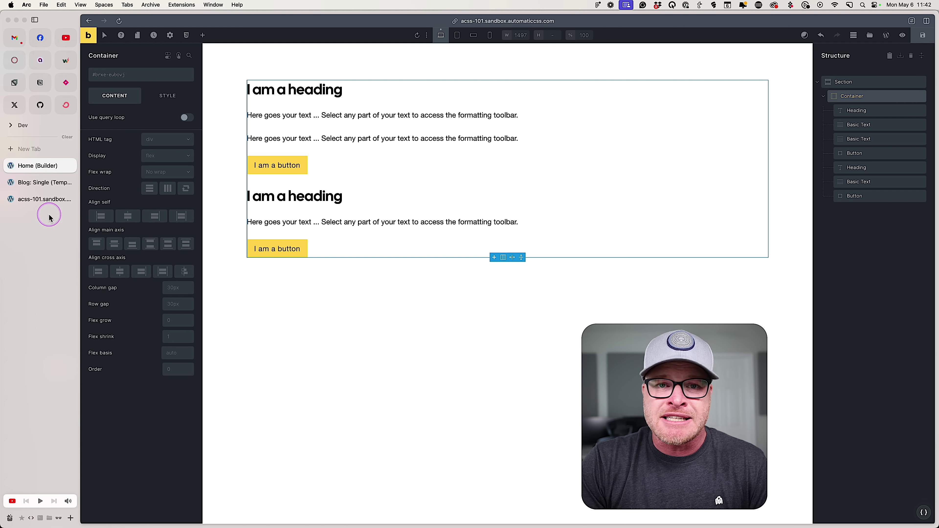
# Go from the Home page builder to the WordPress posts list and view the published Tesla Cybertruck post.
pyautogui.click(47, 201)
pyautogui.click(44, 182)
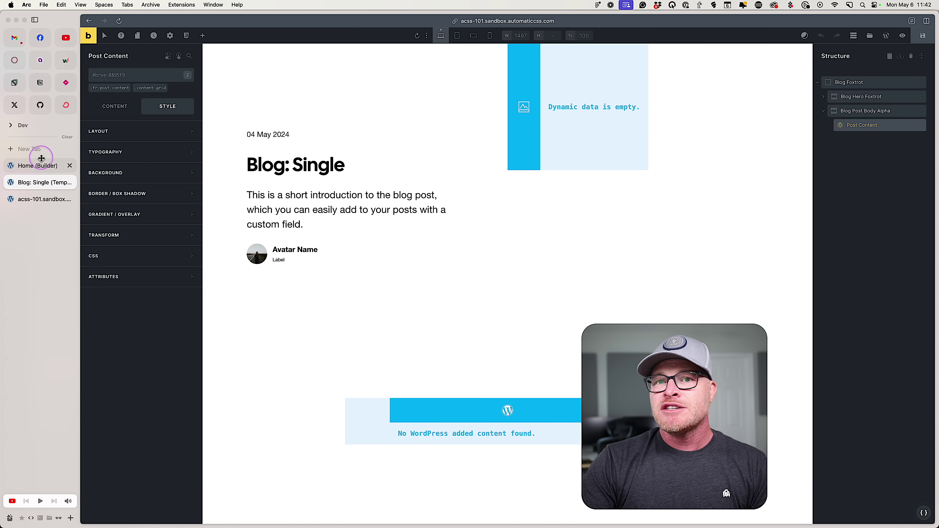
pyautogui.click(35, 166)
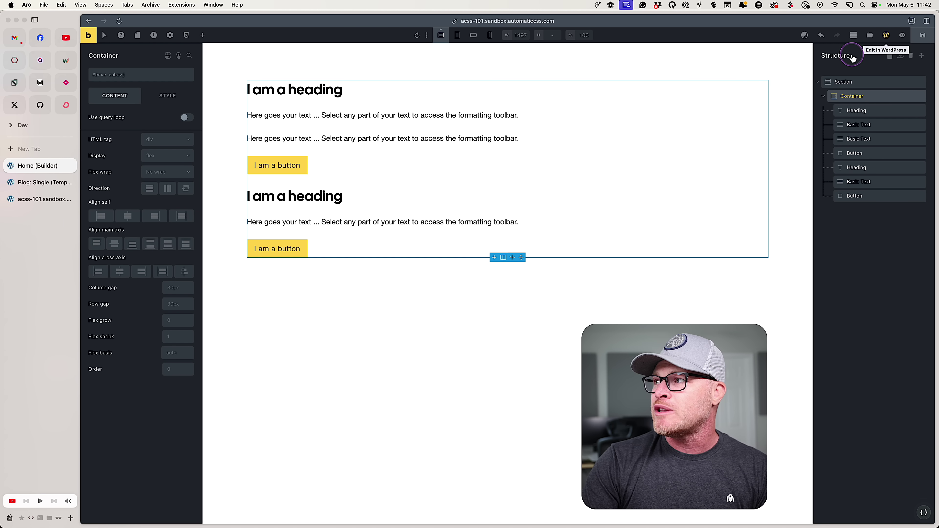
pyautogui.click(887, 35)
pyautogui.click(492, 299)
pyautogui.click(147, 169)
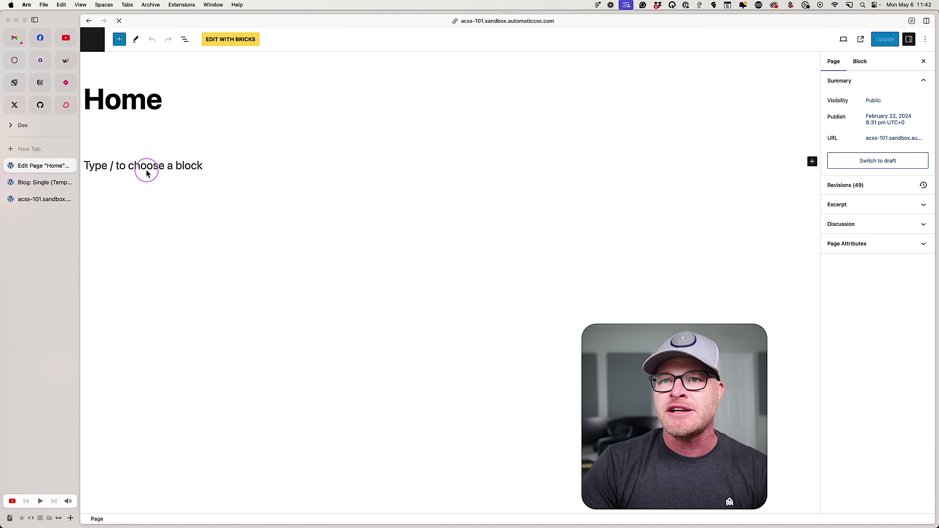
pyautogui.click(98, 45)
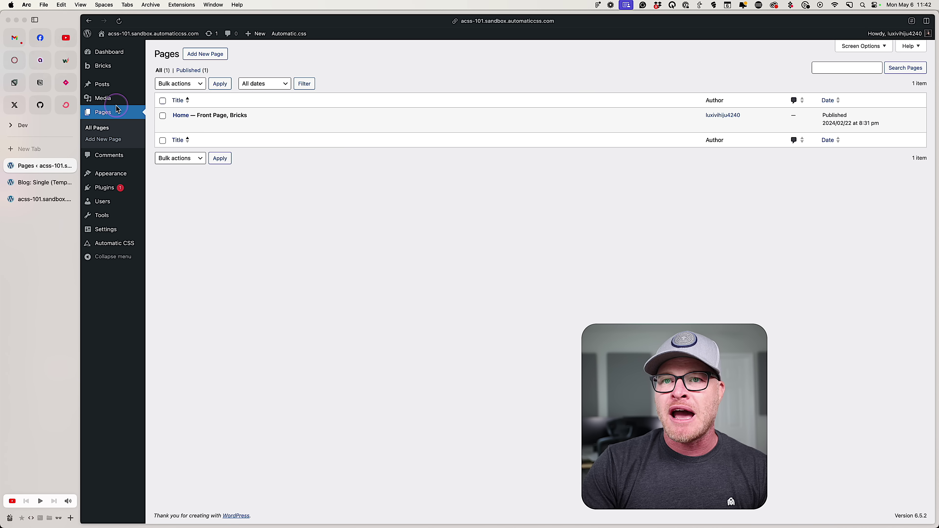
pyautogui.click(118, 87)
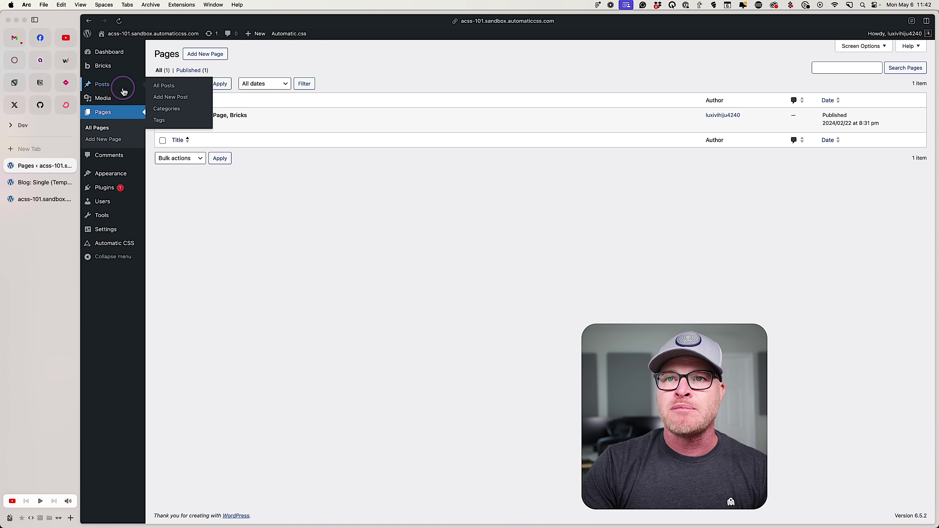
pyautogui.moveTo(291, 128)
pyautogui.click(239, 126)
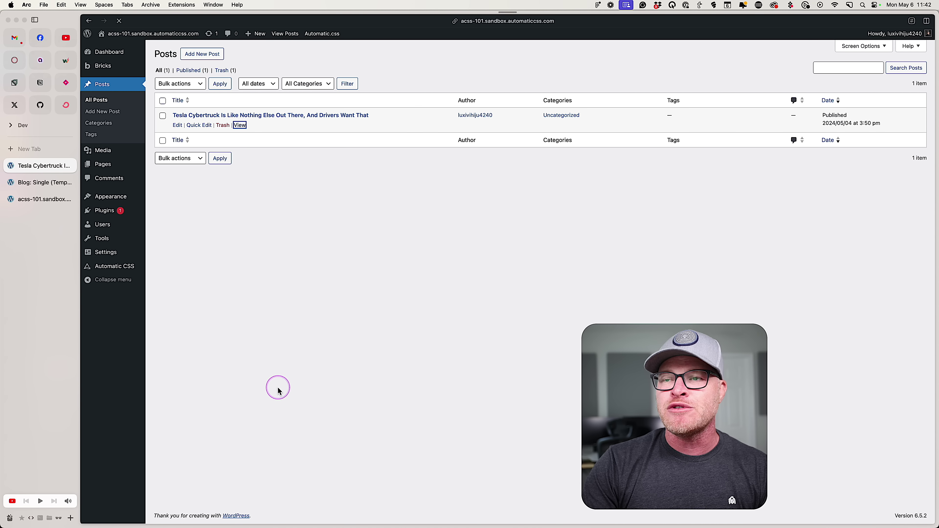
# Mark the spacing between the paragraph and the bulleted list and the spacing below the third list item.
pyautogui.moveTo(321, 299)
pyautogui.mouseDown()
pyautogui.moveTo(289, 293)
pyautogui.moveTo(314, 325)
pyautogui.mouseUp()
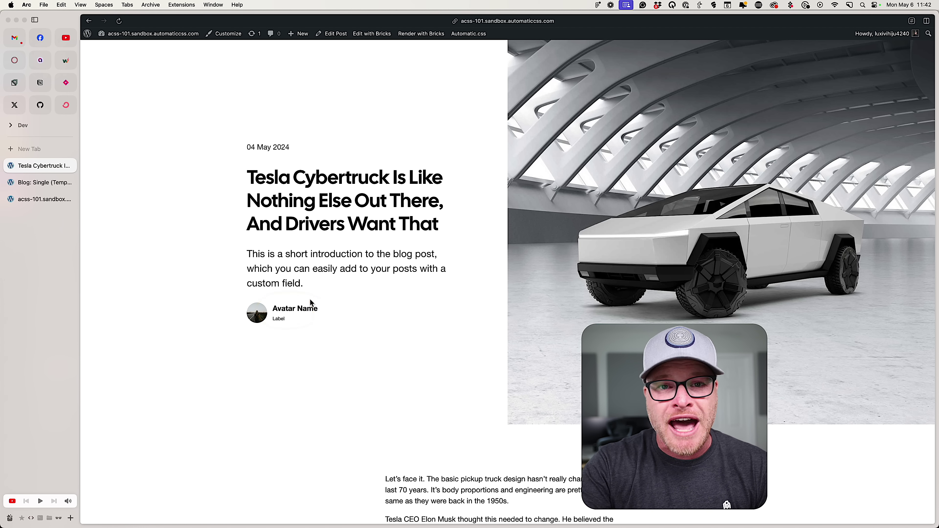
pyautogui.scroll(-5, 340, 290)
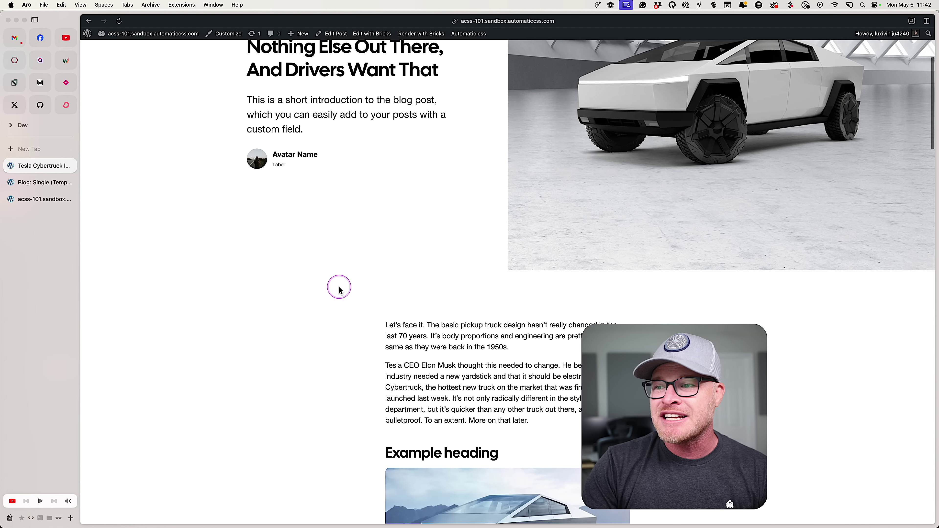
pyautogui.scroll(-8, 346, 291)
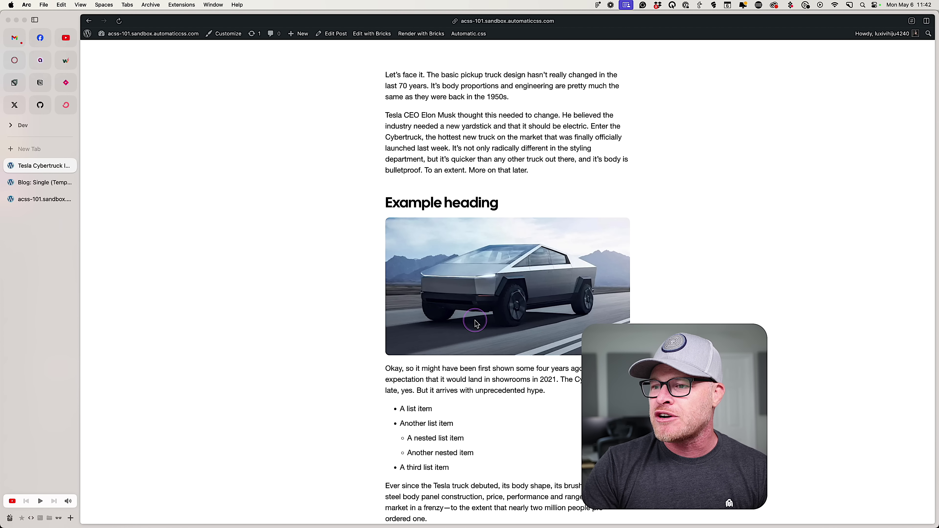
pyautogui.scroll(-4, 475, 323)
pyautogui.scroll(-1, 474, 323)
pyautogui.moveTo(429, 236)
pyautogui.mouseDown()
pyautogui.moveTo(394, 259)
pyautogui.moveTo(471, 259)
pyautogui.mouseUp()
pyautogui.moveTo(409, 325); pyautogui.dragTo(458, 333)
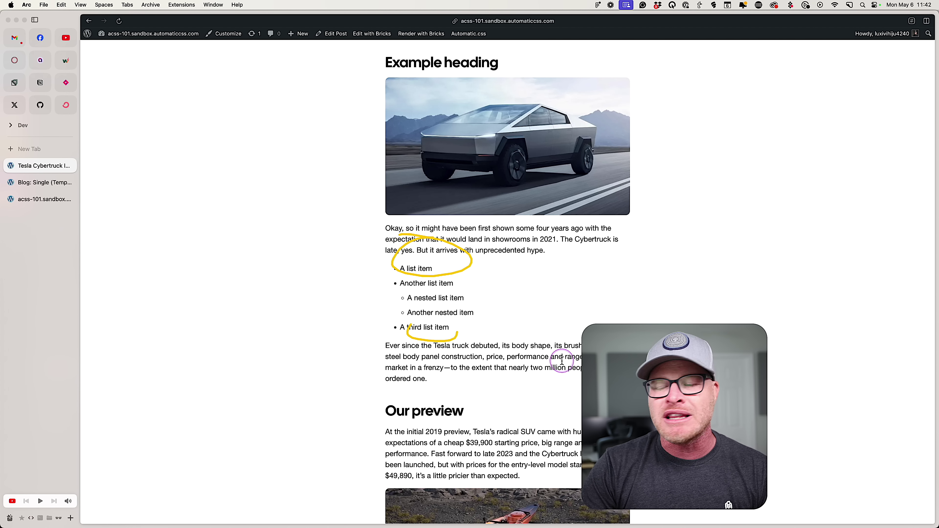
# Circle the spacing between the "Our preview" heading and the paragraph above it, and clear the annotation.
pyautogui.scroll(-5, 562, 361)
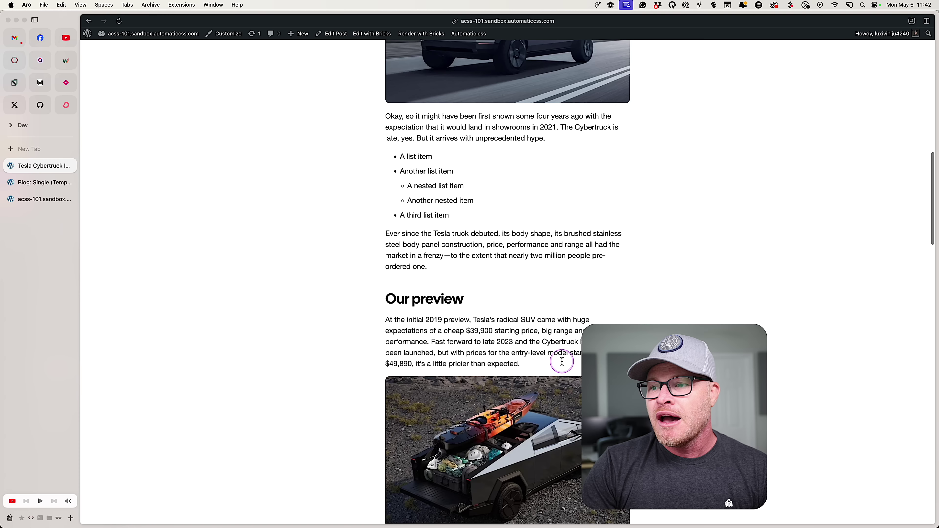
pyautogui.moveTo(456, 204)
pyautogui.mouseDown()
pyautogui.moveTo(347, 223)
pyautogui.moveTo(456, 202)
pyautogui.mouseUp()
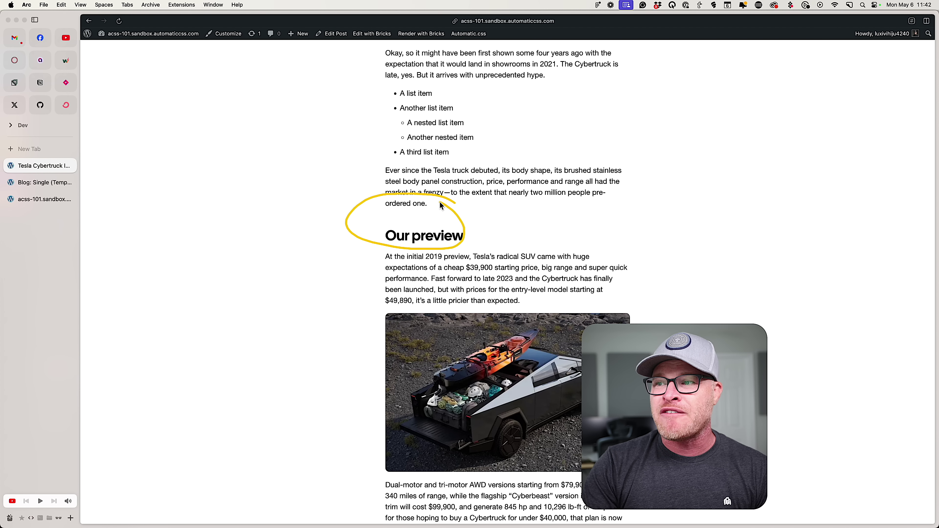
pyautogui.click(429, 202)
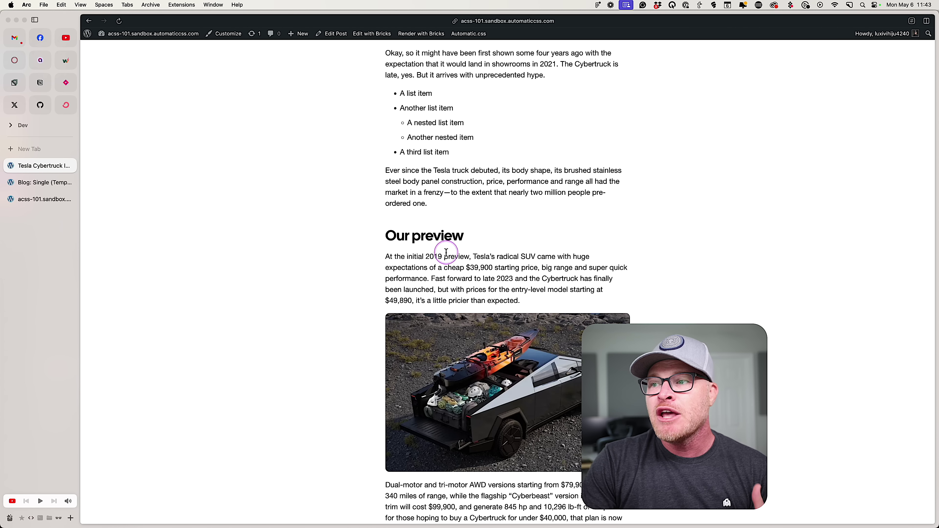
# Examine the spacing around the headings, images, blockquote and paragraphs throughout the Cybertruck post.
pyautogui.scroll(-7, 451, 263)
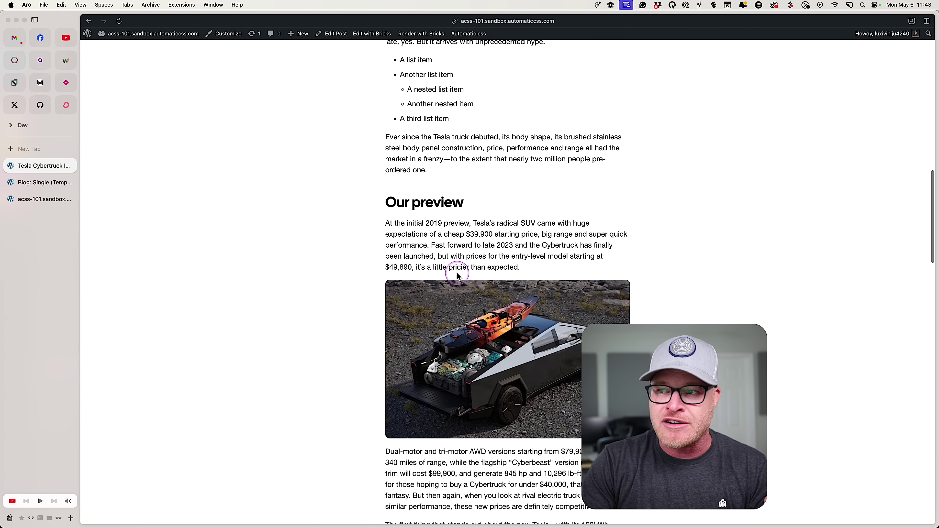
pyautogui.scroll(-10, 456, 275)
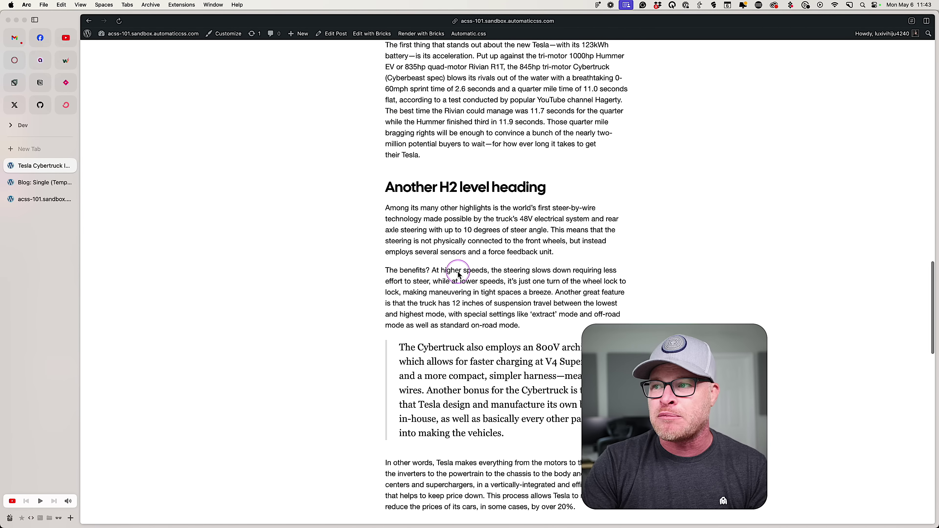
pyautogui.scroll(-8, 461, 272)
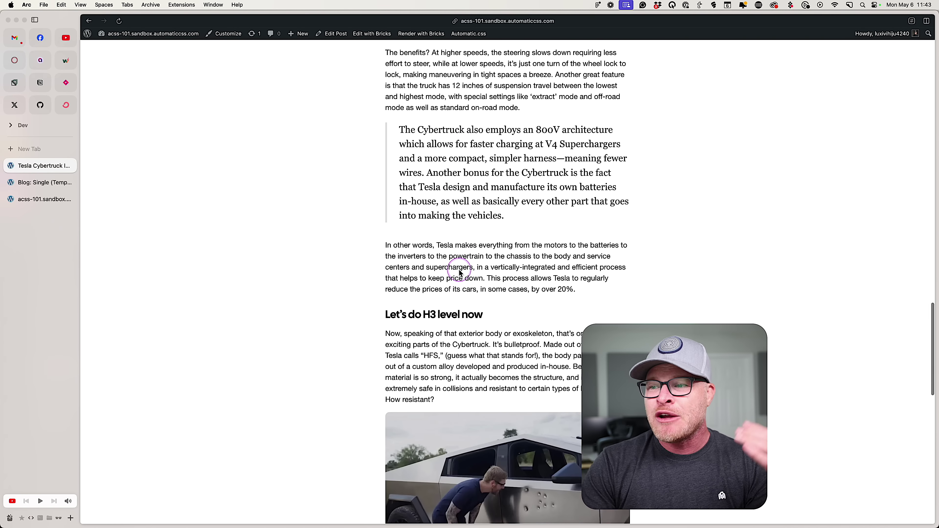
pyautogui.scroll(3, 460, 275)
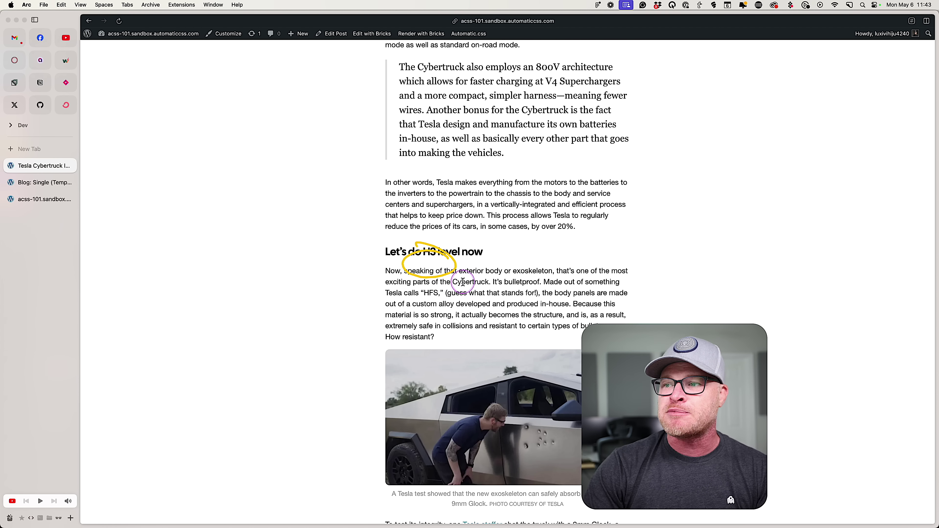
pyautogui.scroll(-10, 462, 282)
pyautogui.scroll(-7, 473, 282)
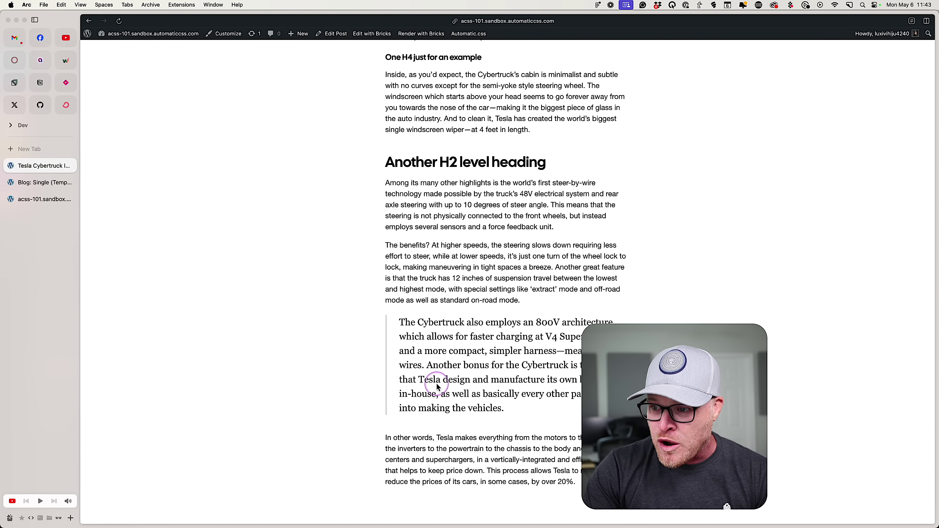
pyautogui.scroll(18, 469, 407)
pyautogui.scroll(15, 468, 406)
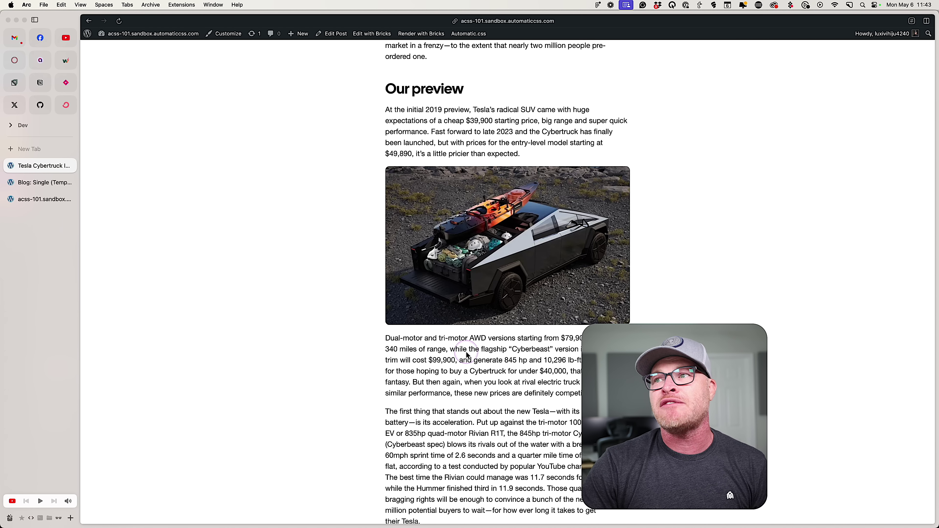
# Open the Automatic.css Smart Spacing settings and review the Headings, Text & Lists and Other options.
pyautogui.click(468, 34)
pyautogui.click(841, 172)
pyautogui.click(845, 191)
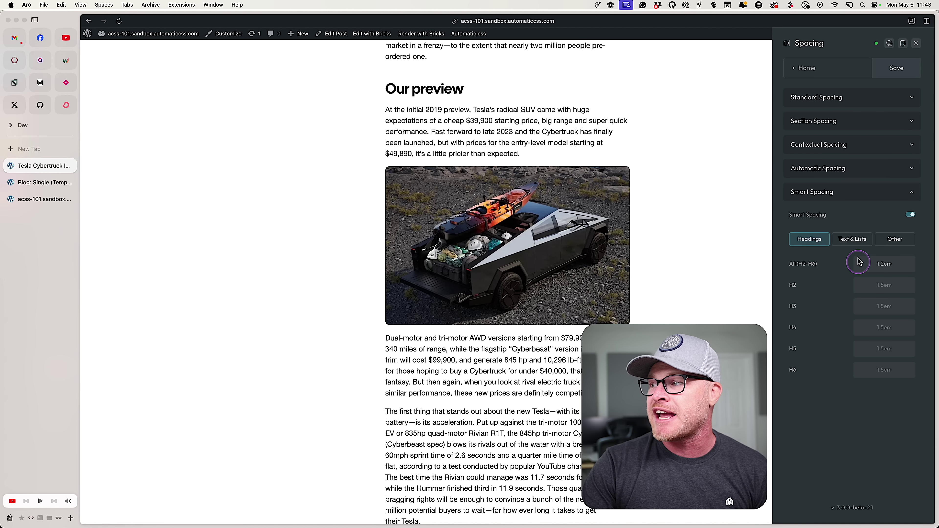
pyautogui.click(860, 242)
pyautogui.click(889, 242)
pyautogui.click(864, 242)
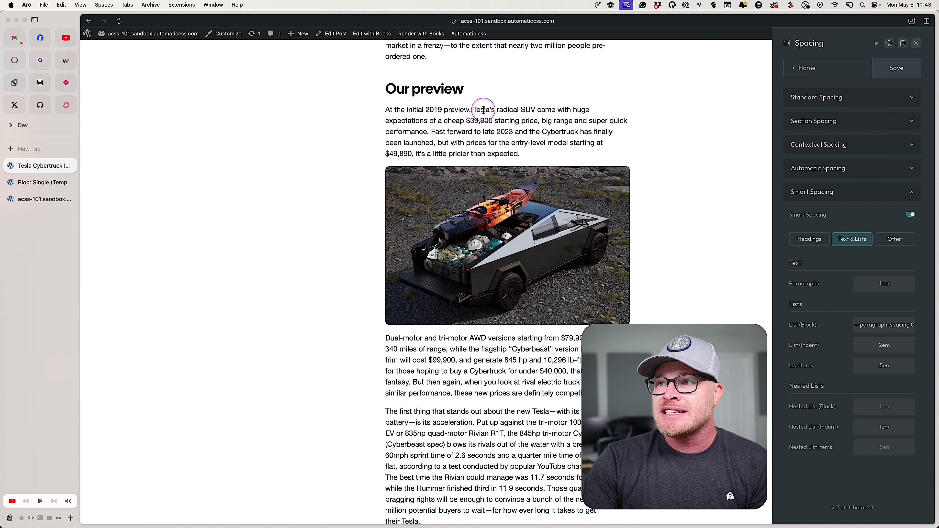
# Examine the spacing of the post's paragraphs, lists, images and H2 to H4 headings against the Smart Spacing settings.
pyautogui.scroll(5, 489, 143)
pyautogui.scroll(8, 484, 178)
pyautogui.scroll(-6, 481, 185)
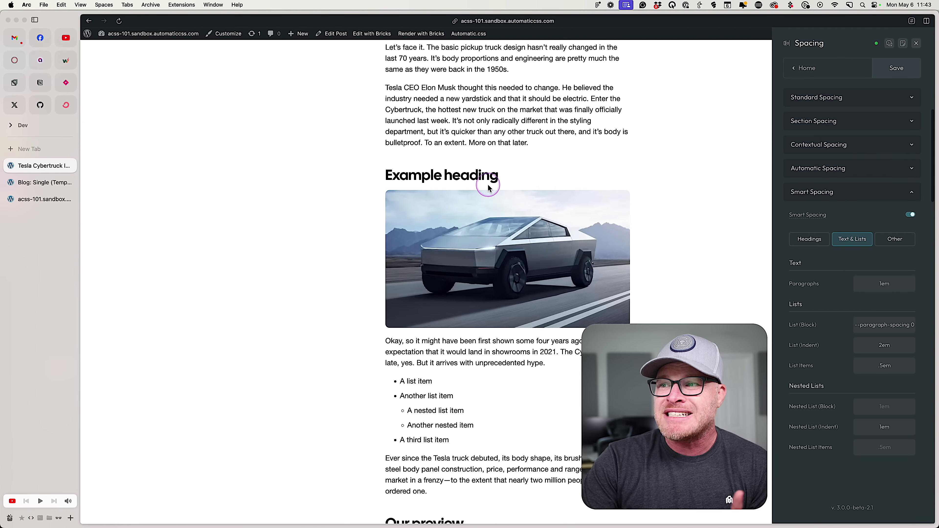
pyautogui.scroll(4, 484, 166)
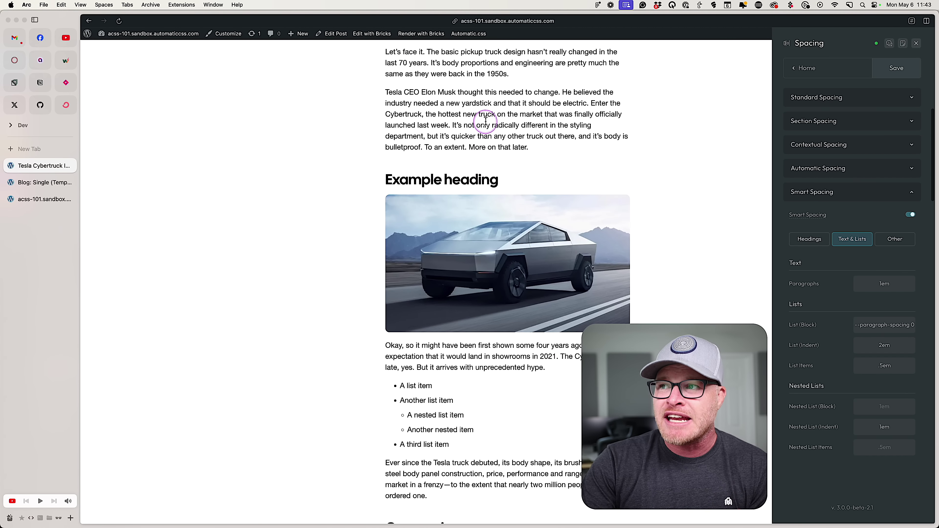
pyautogui.scroll(-10, 492, 140)
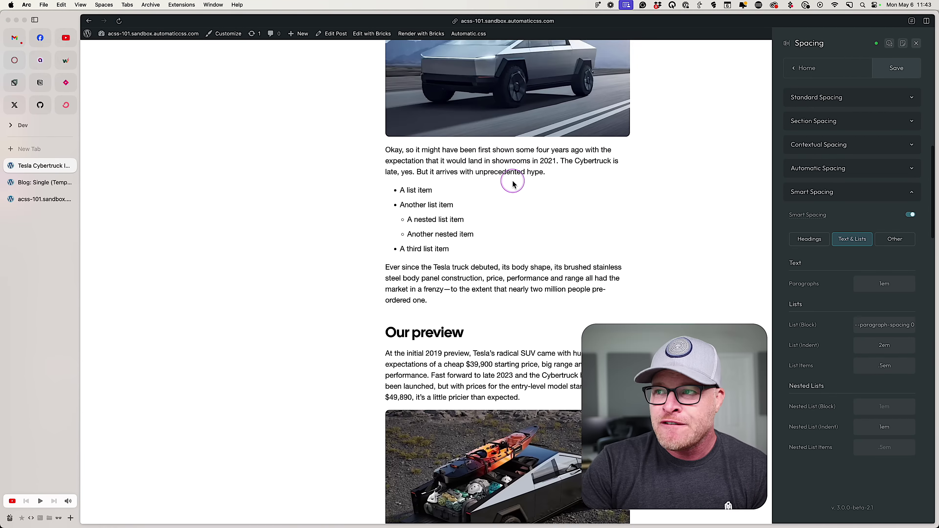
pyautogui.scroll(-20, 514, 184)
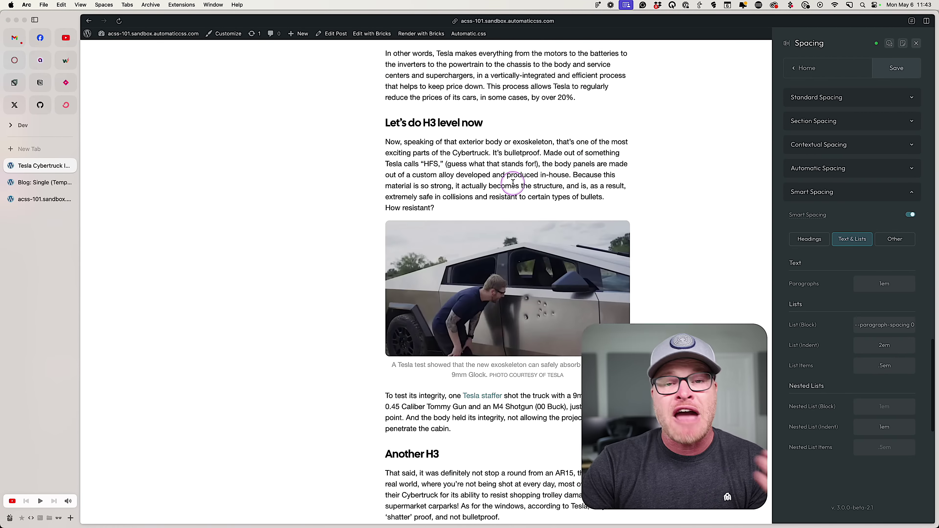
pyautogui.scroll(-4, 513, 182)
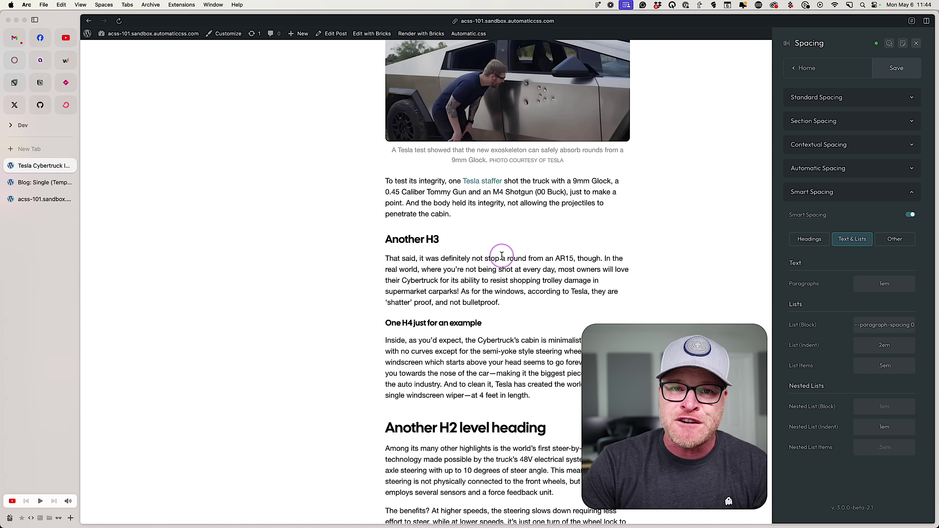
pyautogui.scroll(5, 518, 274)
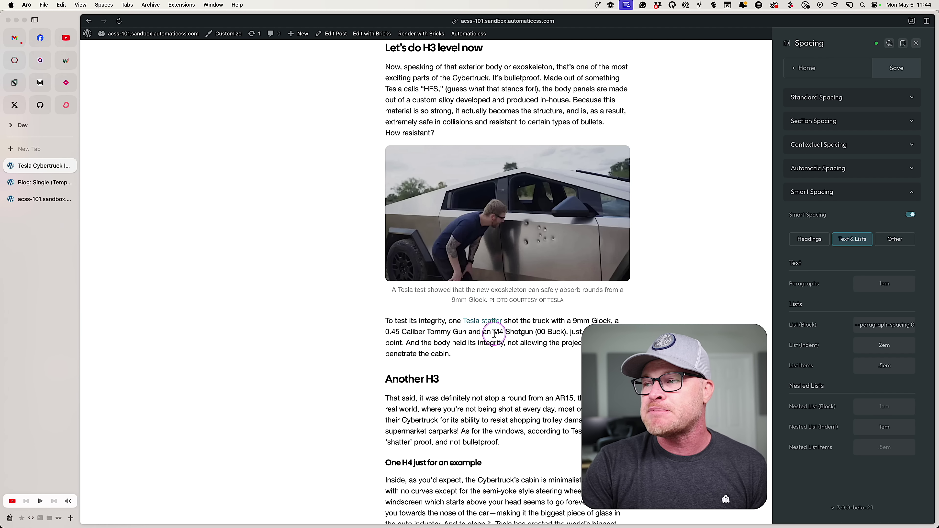
# Set the Smart Spacing value for all headings (H2-H6) to 5em.
pyautogui.click(792, 242)
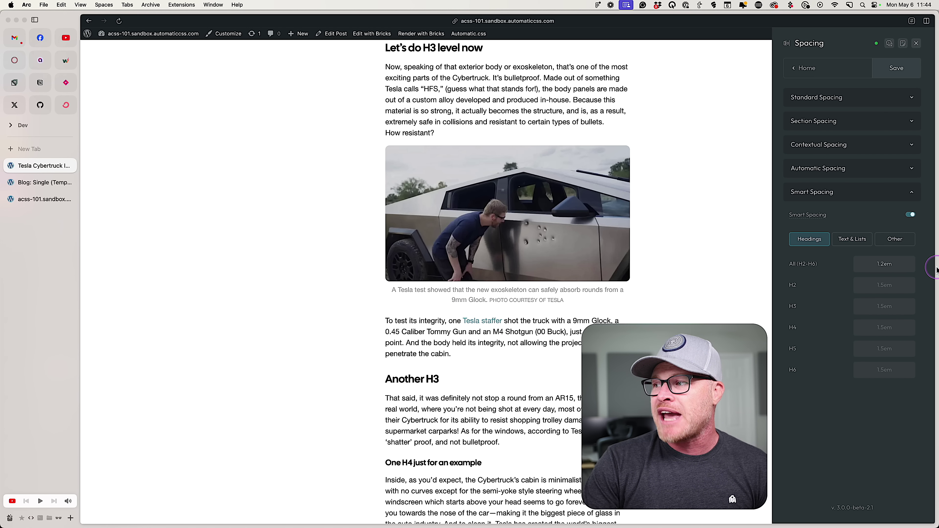
pyautogui.moveTo(907, 264); pyautogui.dragTo(856, 263)
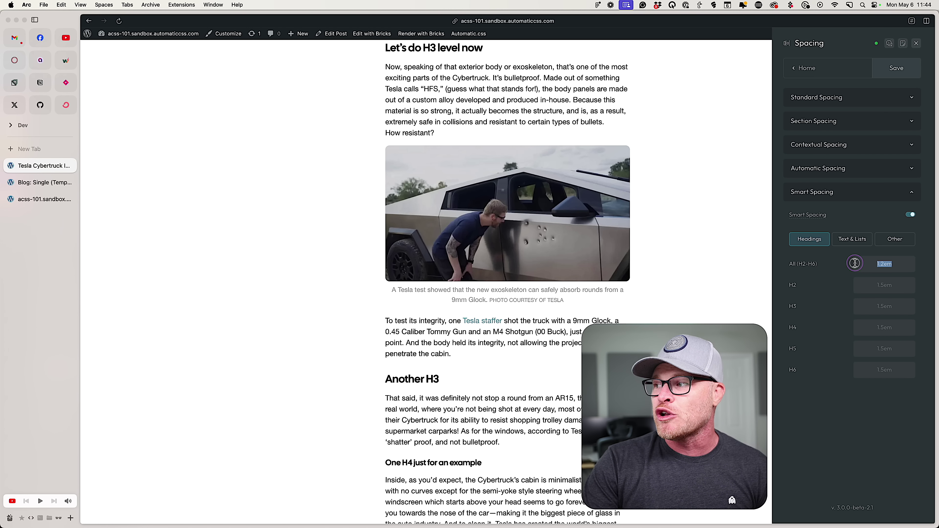
pyautogui.write('5em')
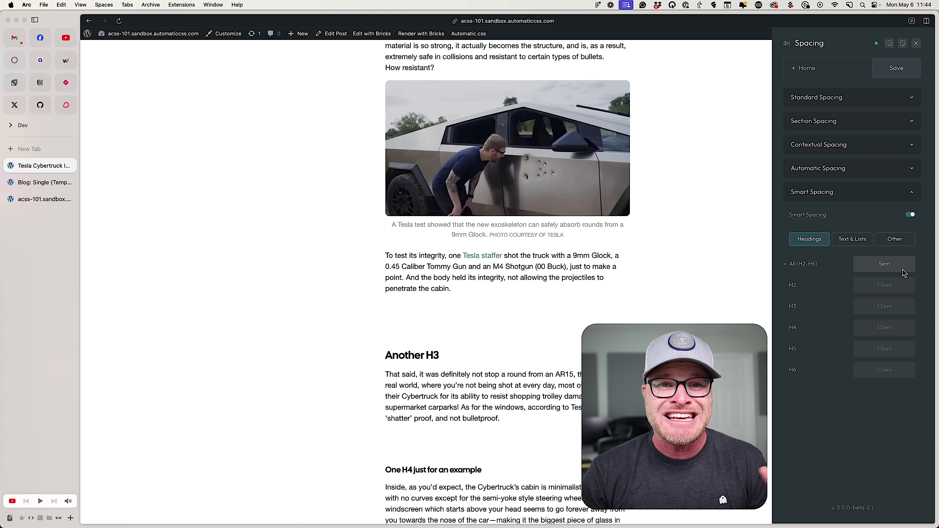
# Examine the spacing above the H2 and H3 headings throughout the post.
pyautogui.scroll(15, 524, 300)
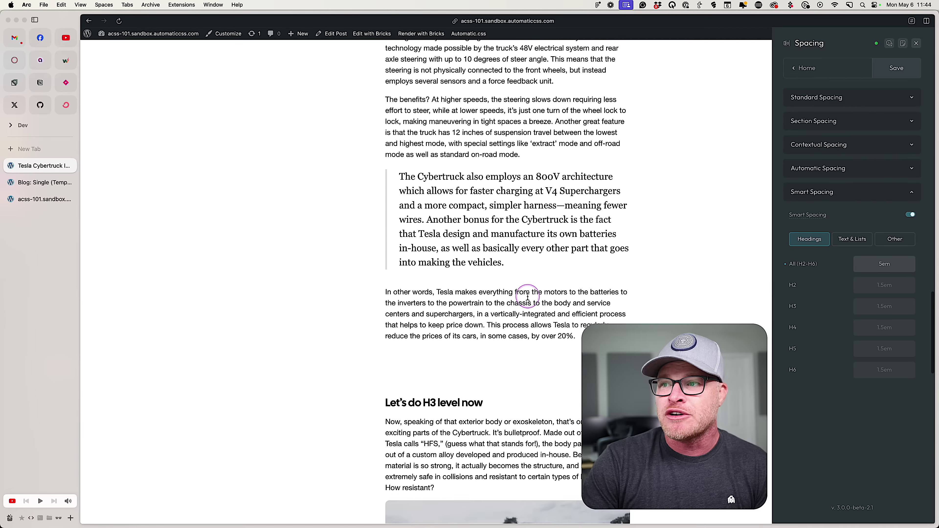
pyautogui.scroll(12, 528, 296)
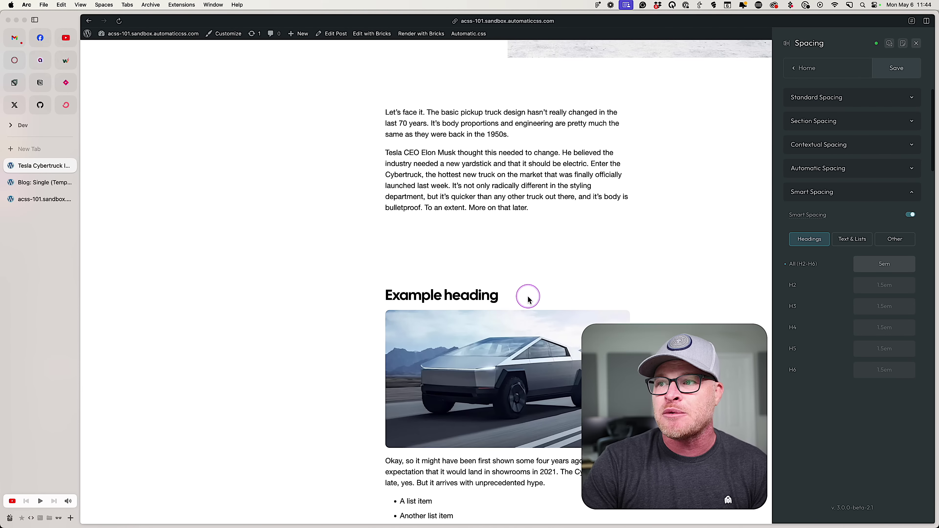
pyautogui.scroll(5, 528, 298)
pyautogui.scroll(-8, 527, 296)
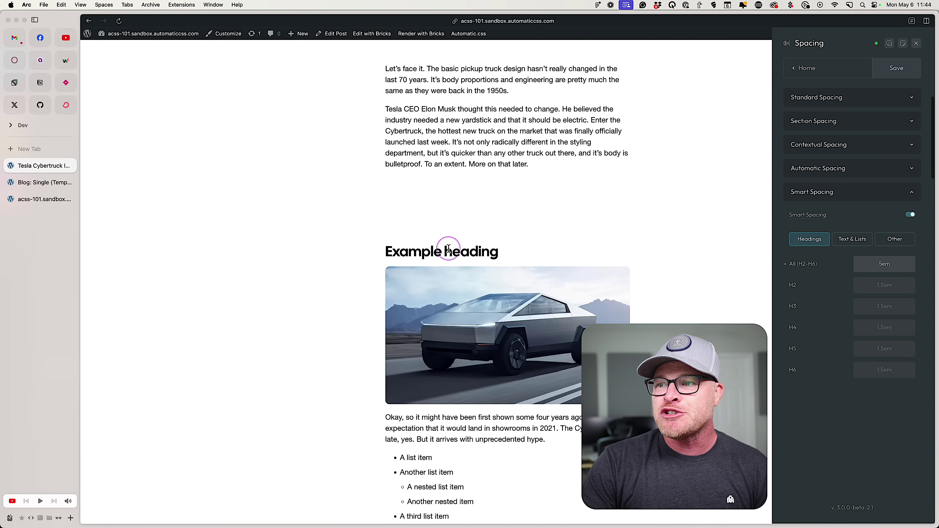
pyautogui.scroll(-15, 460, 237)
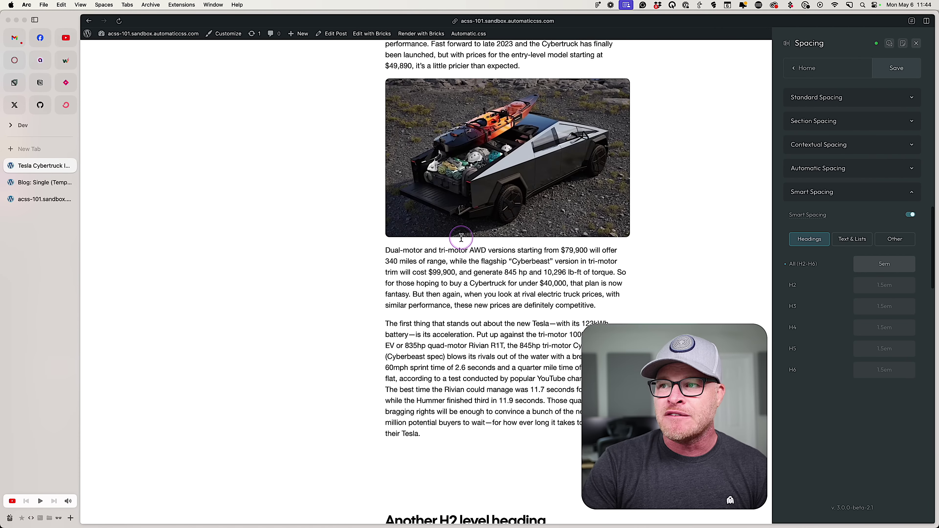
pyautogui.scroll(-4, 461, 241)
pyautogui.scroll(-4, 461, 241)
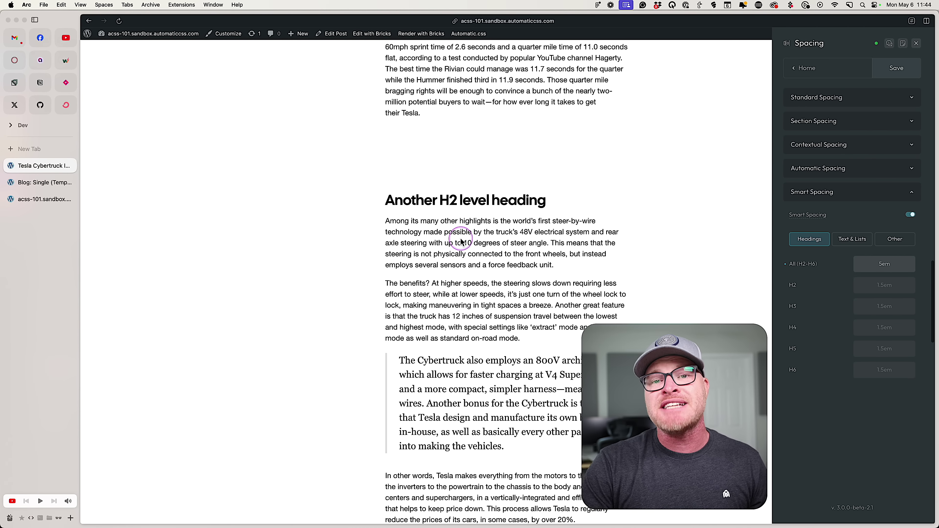
pyautogui.scroll(-8, 461, 241)
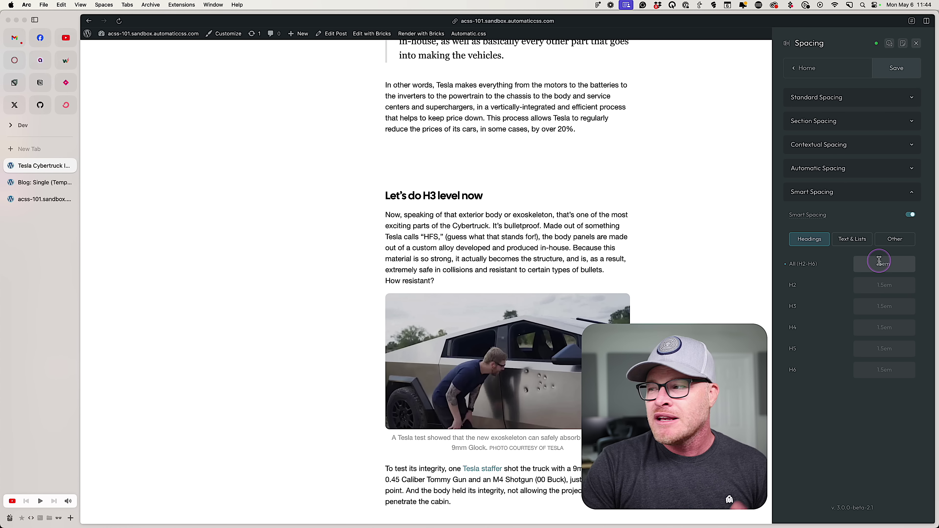
# Set the Smart Spacing value for all headings (H2-H6) back to 1.2em.
pyautogui.press('BackSpace')
pyautogui.press('BackSpace')
pyautogui.press('BackSpace')
pyautogui.write('1.2em')
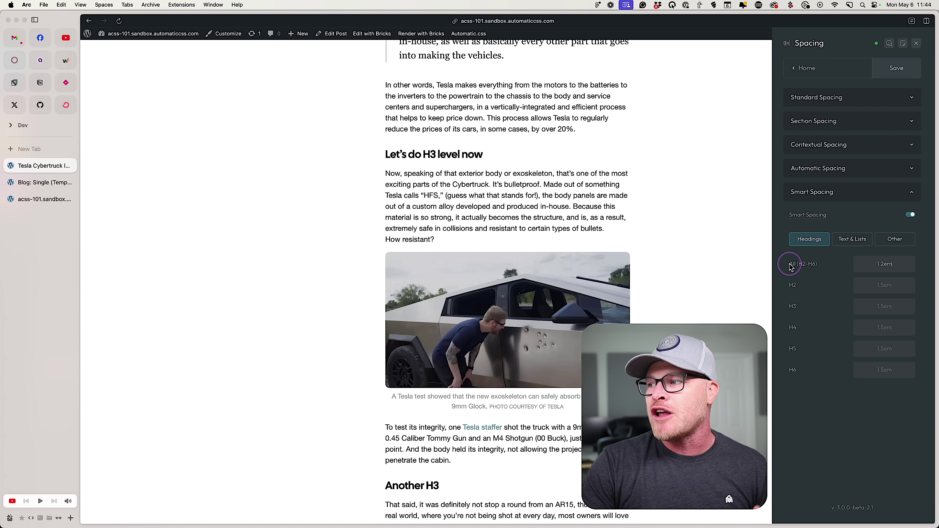
# Try a Smart Spacing value of 5em for H3 headings only, compare them with the H2 and H4 headings, and reset the H3 value.
pyautogui.click(885, 304)
pyautogui.write('5em')
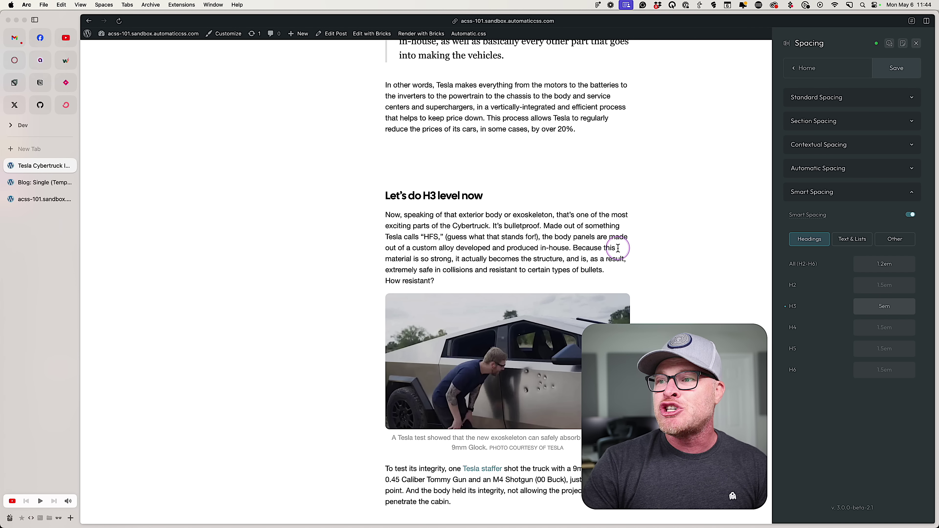
pyautogui.scroll(10, 692, 268)
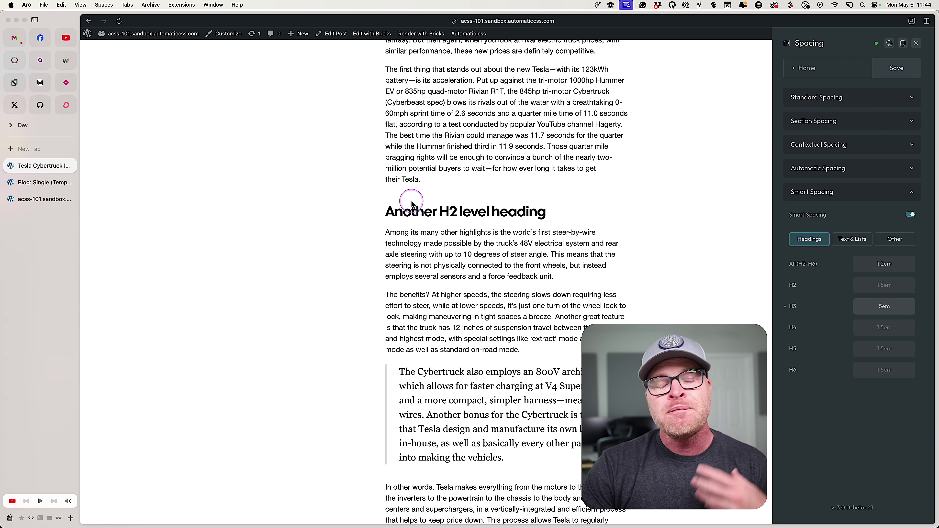
pyautogui.scroll(-9, 413, 203)
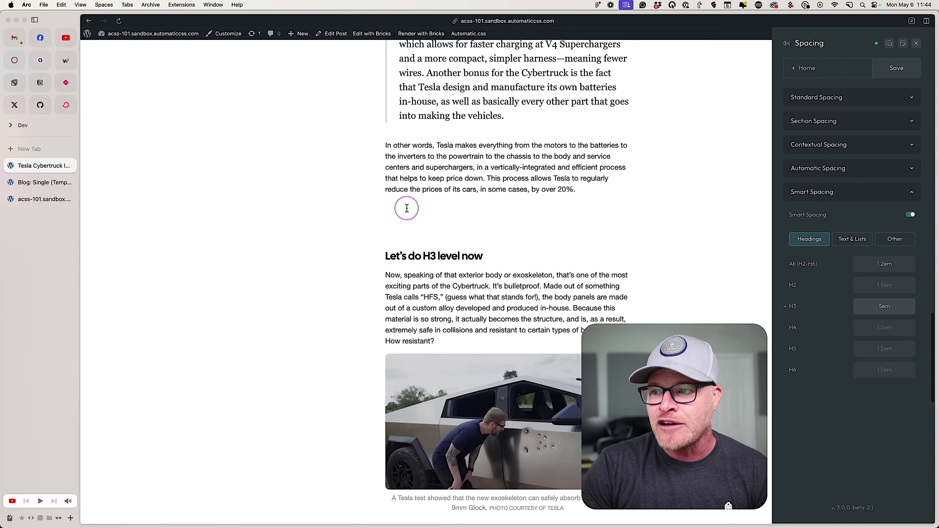
pyautogui.scroll(-9, 478, 271)
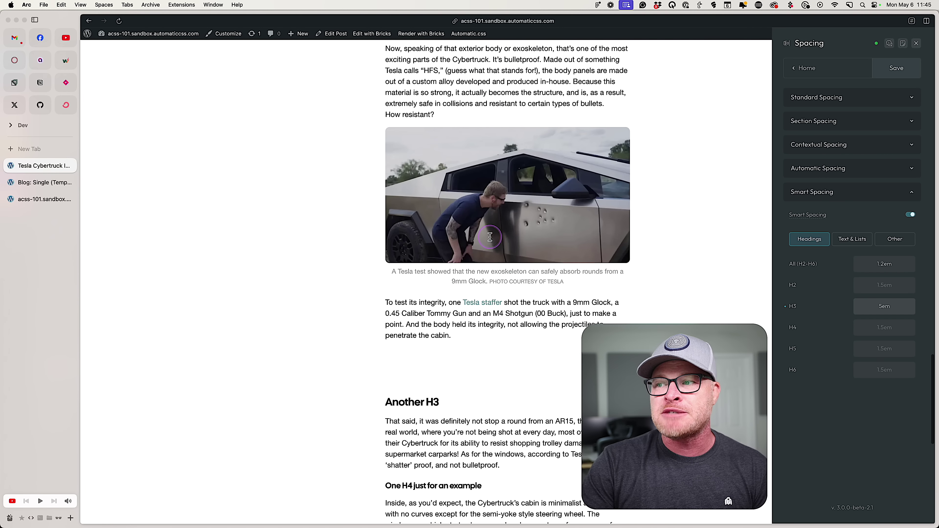
pyautogui.scroll(-5, 409, 282)
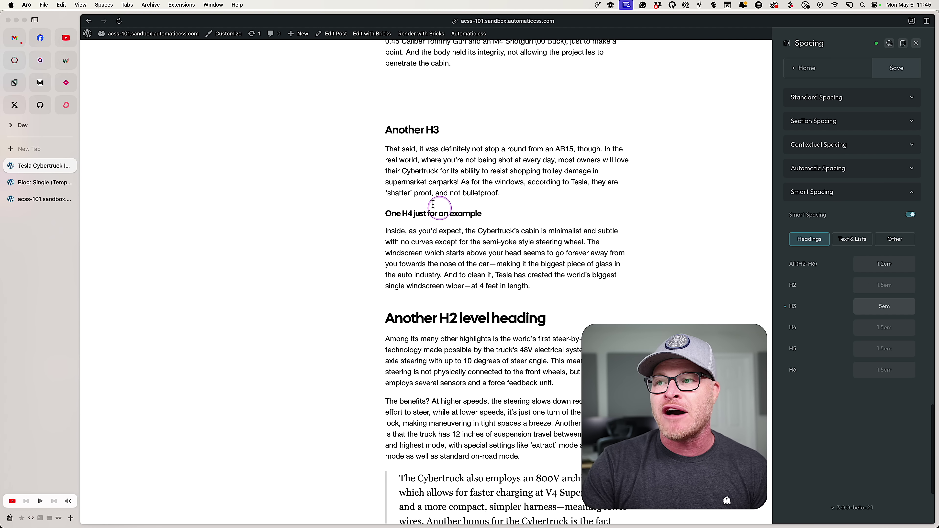
pyautogui.scroll(-4, 480, 315)
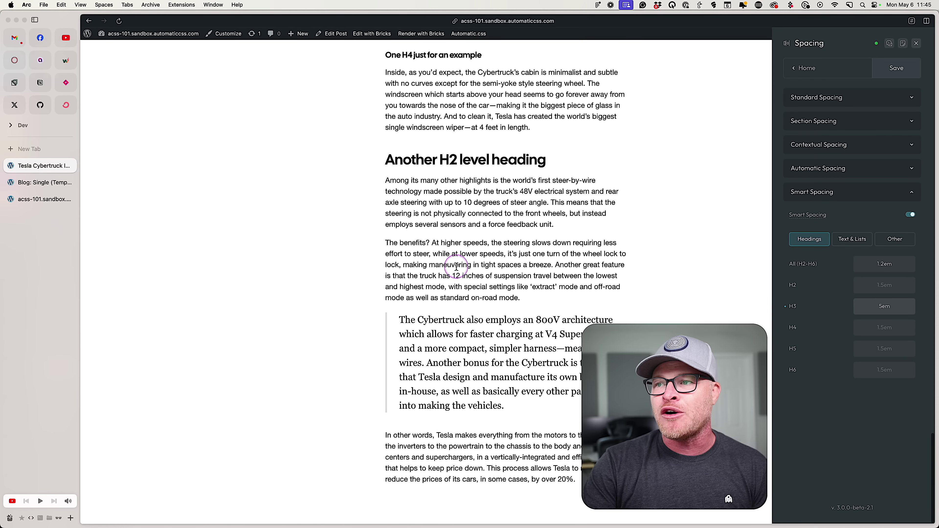
pyautogui.scroll(7, 517, 259)
pyautogui.click(785, 306)
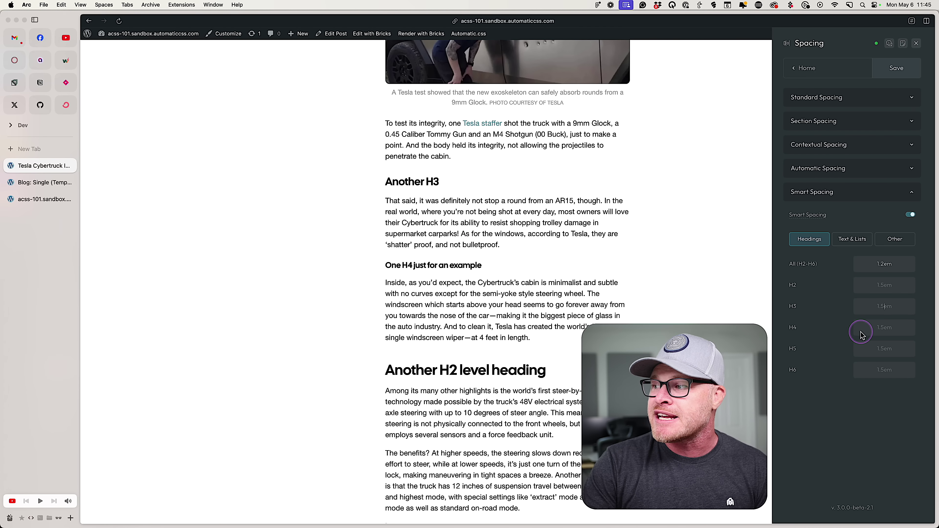
# Try a Smart Spacing value of 5em for H4 headings only, and reset the H4 value.
pyautogui.click(875, 327)
pyautogui.write('5em')
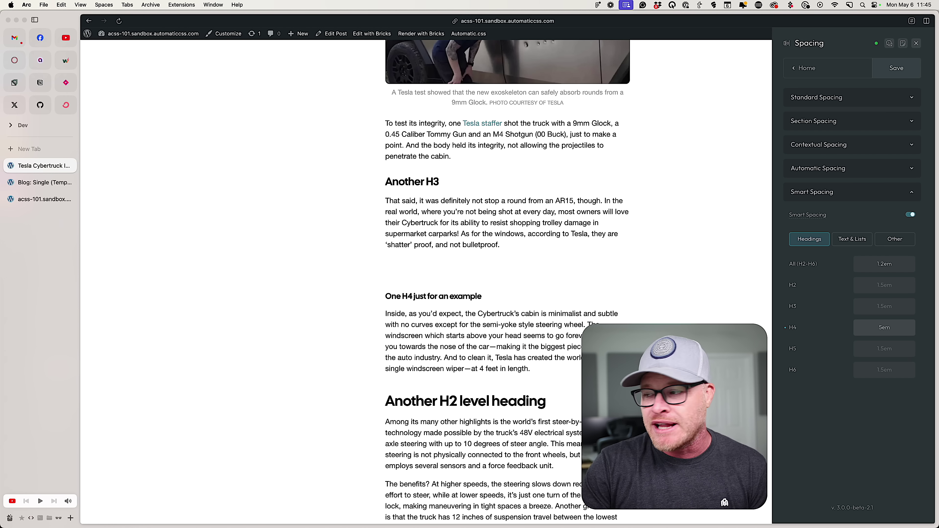
pyautogui.click(785, 328)
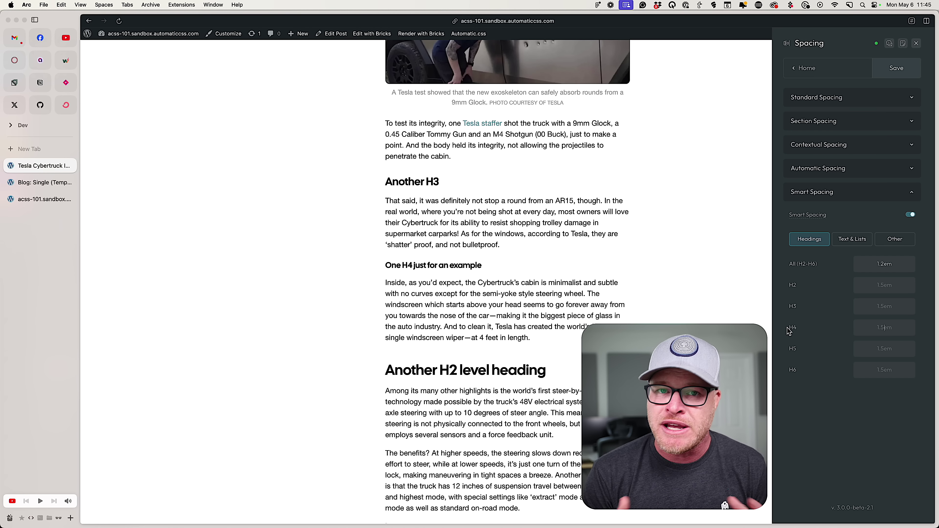
# Open the Text & Lists Smart Spacing settings and try a value of 5em for paragraphs.
pyautogui.scroll(-10, 491, 309)
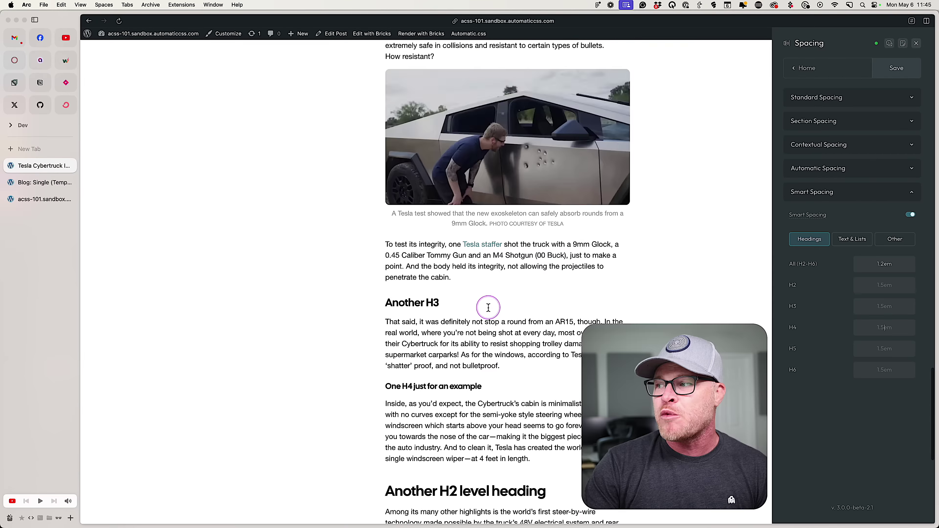
pyautogui.click(848, 243)
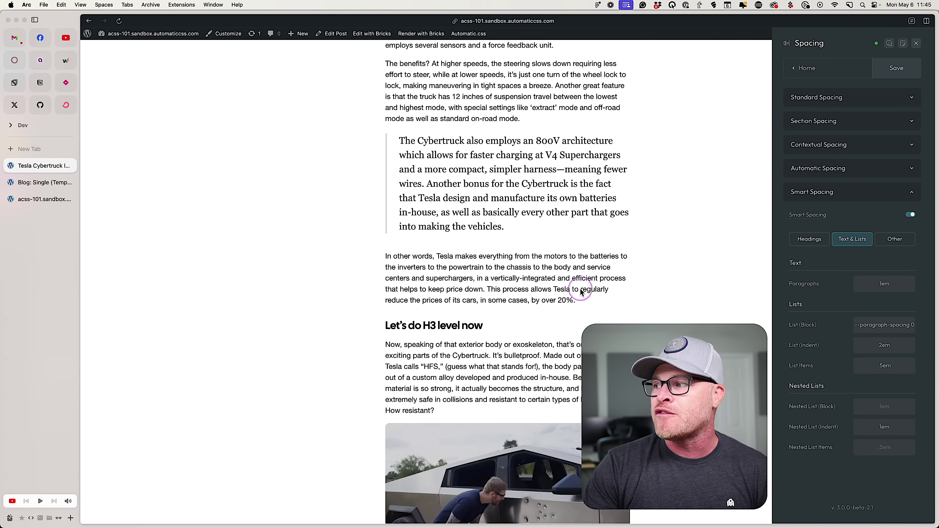
pyautogui.scroll(15, 576, 293)
pyautogui.scroll(20, 576, 292)
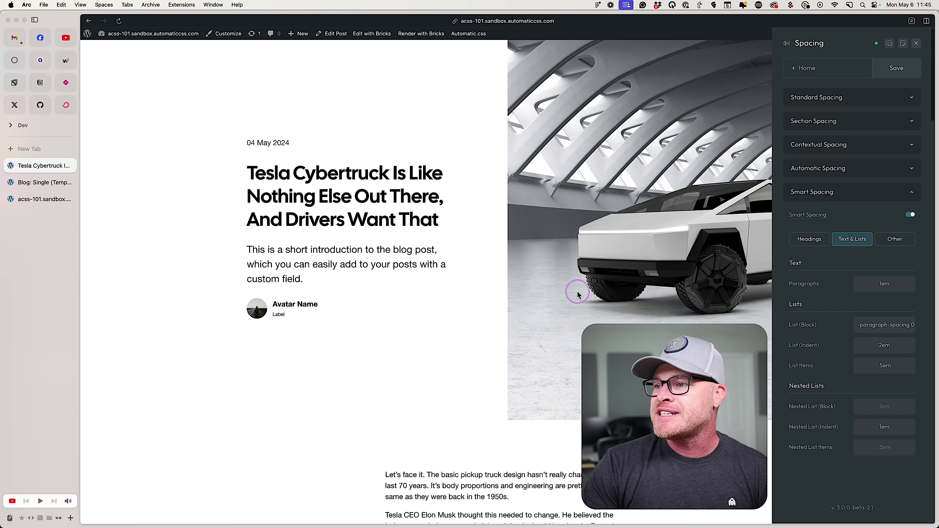
pyautogui.scroll(-9, 576, 292)
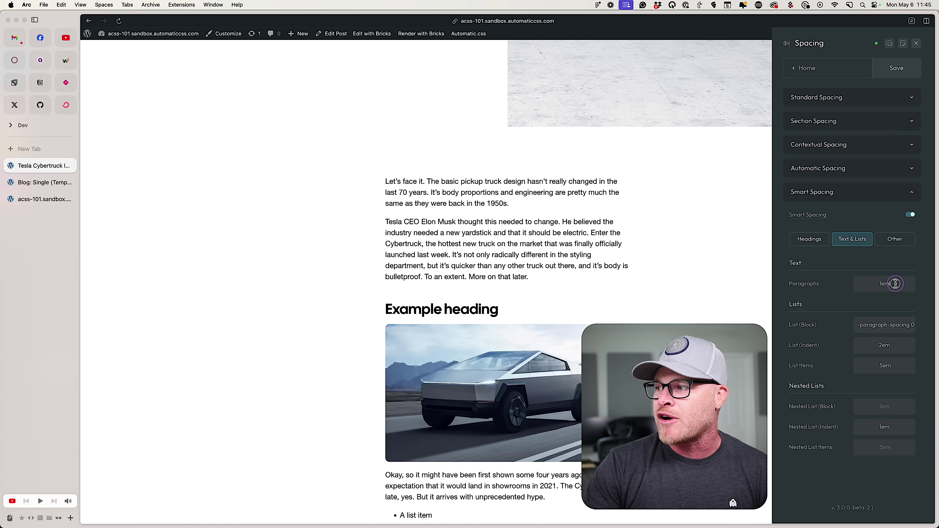
pyautogui.moveTo(893, 282); pyautogui.dragTo(849, 284)
pyautogui.write('5em')
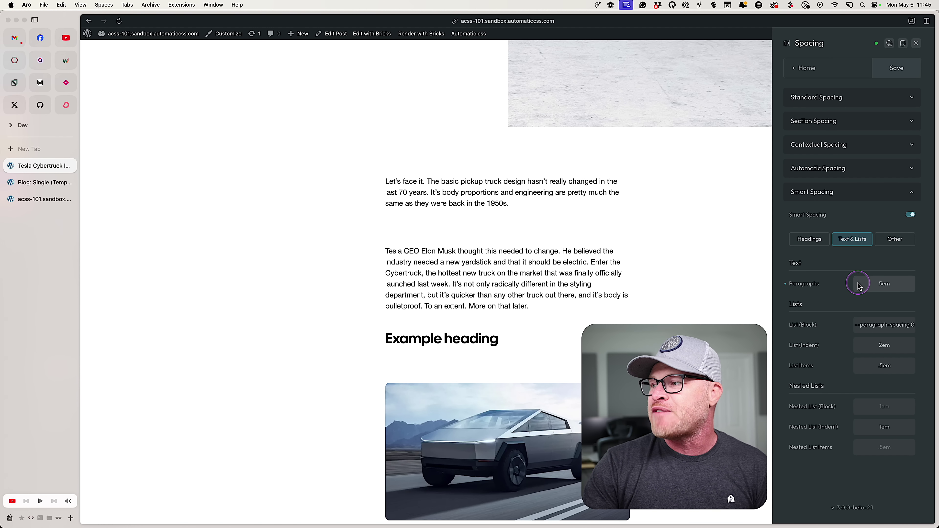
# Examine the spacing around paragraphs, lists, images and headings down the post, and reset the Paragraphs value.
pyautogui.scroll(-12, 447, 291)
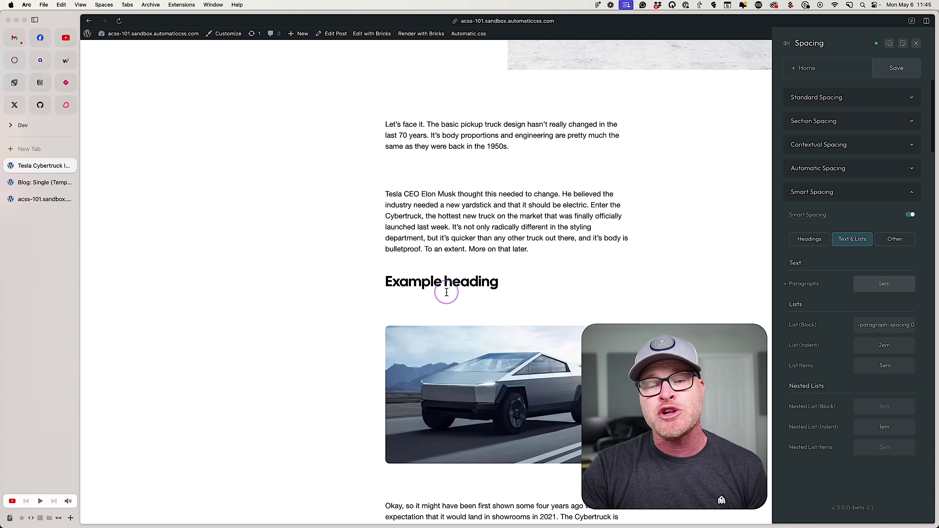
pyautogui.scroll(-3, 446, 292)
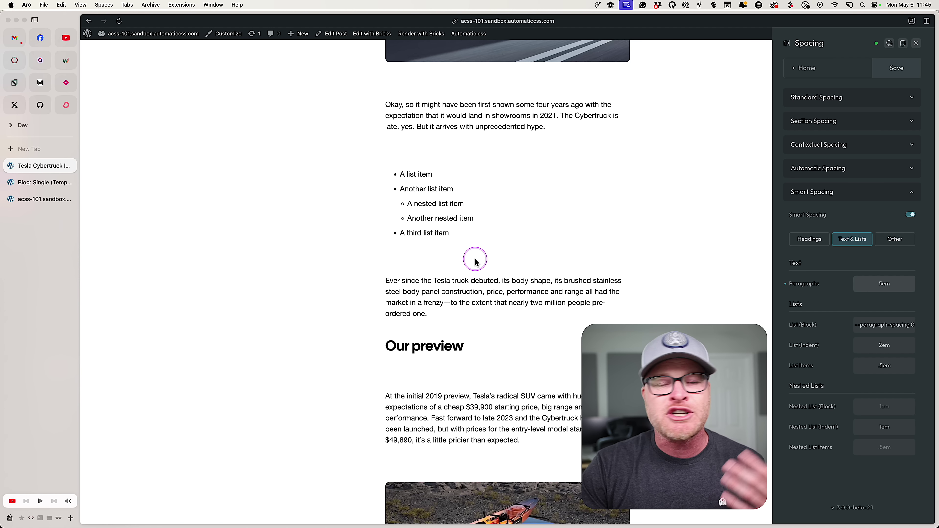
pyautogui.scroll(-5, 474, 260)
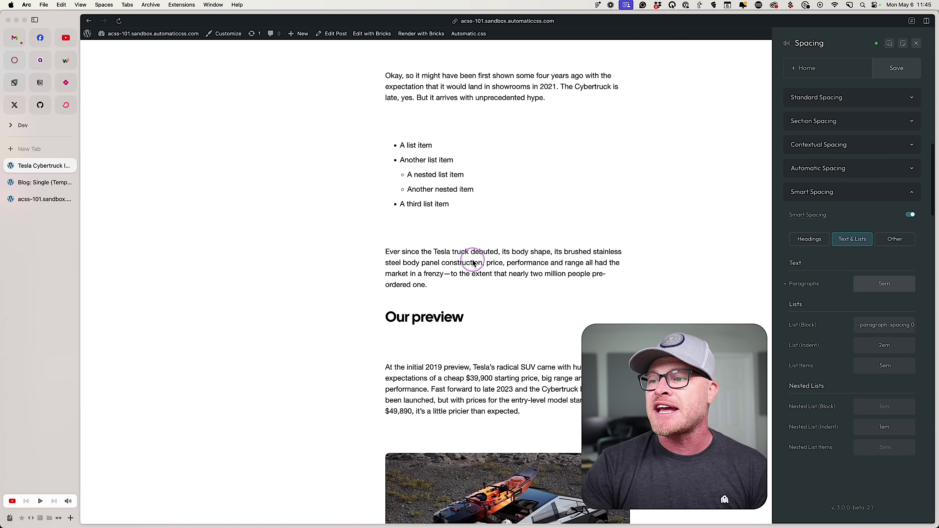
pyautogui.scroll(-17, 512, 237)
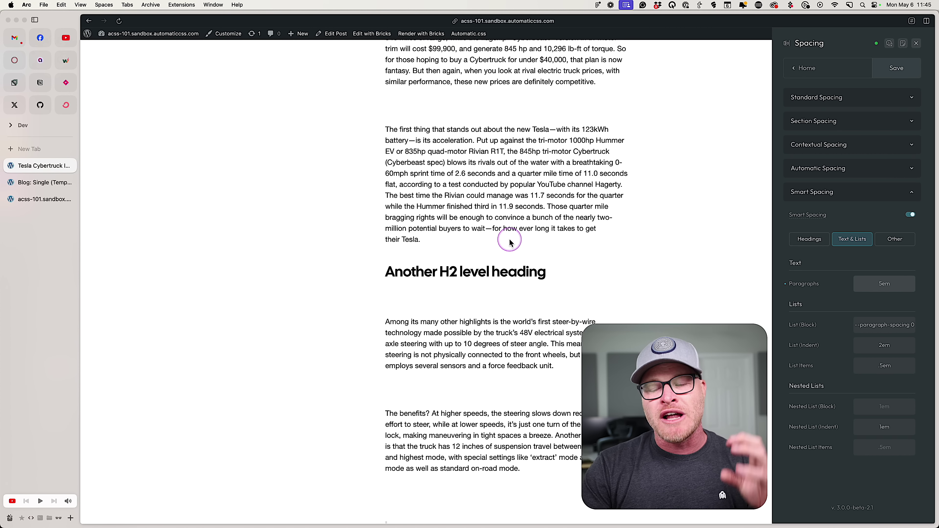
pyautogui.scroll(-5, 512, 239)
pyautogui.scroll(-11, 509, 241)
pyautogui.scroll(-5, 508, 241)
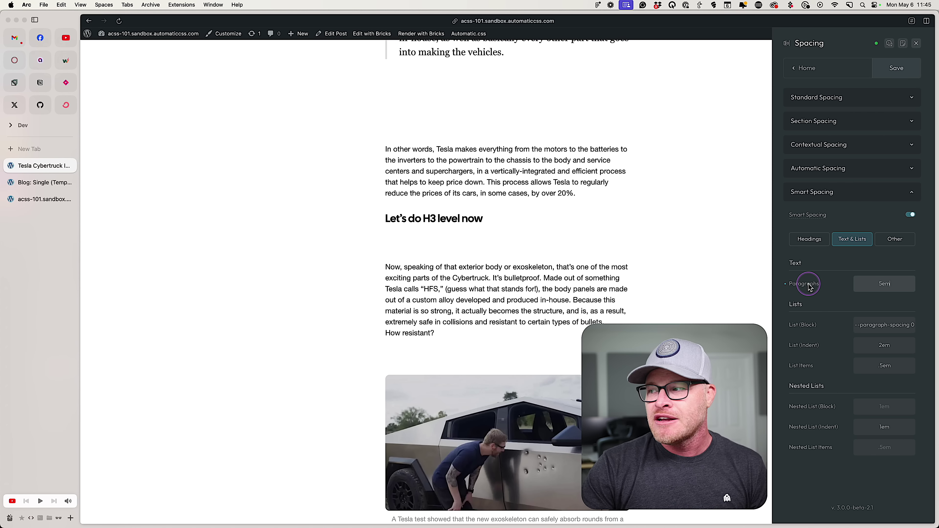
pyautogui.click(790, 285)
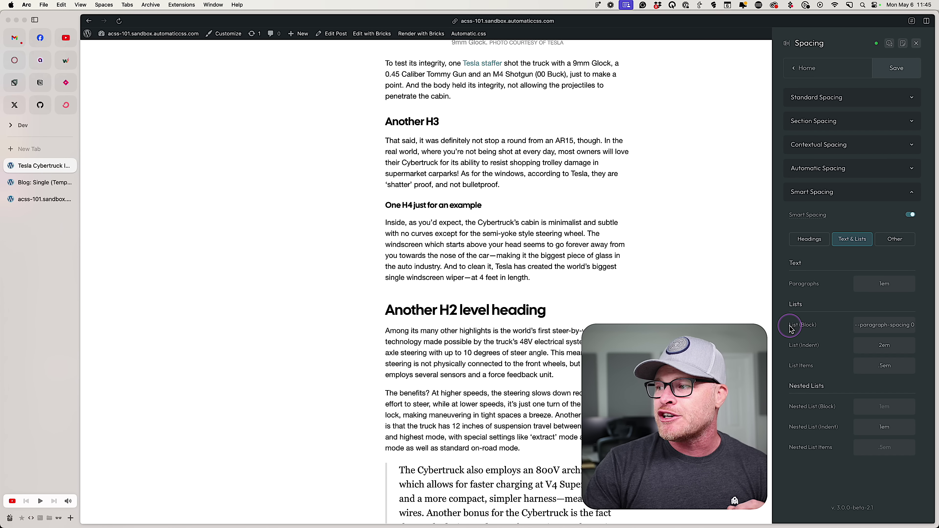
# Try a List (Block) spacing of 5em 0 and compare the space above and below the post's list.
pyautogui.moveTo(789, 326); pyautogui.dragTo(904, 322)
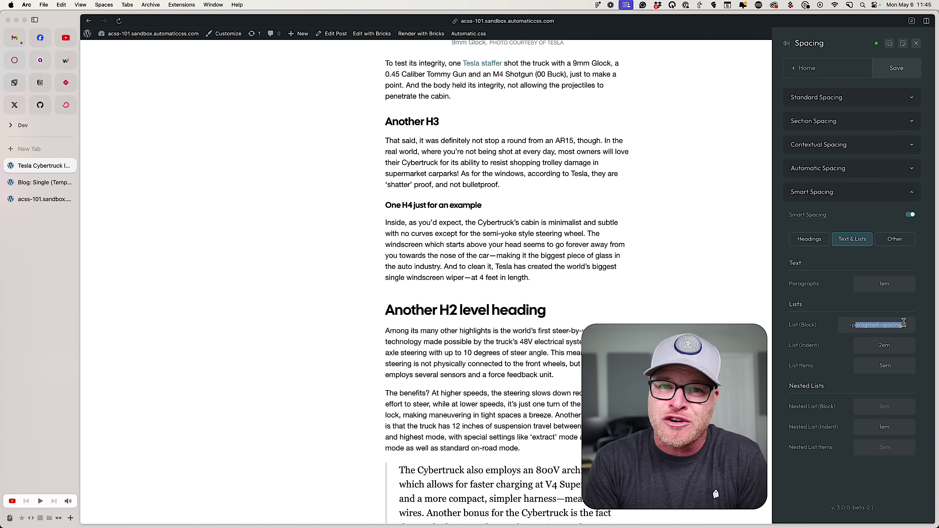
pyautogui.moveTo(902, 326); pyautogui.dragTo(846, 326)
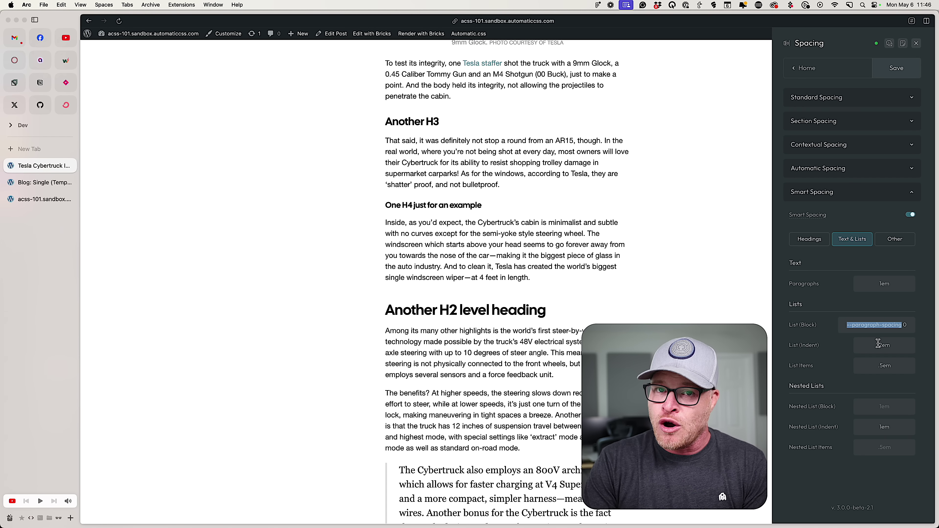
pyautogui.scroll(15, 507, 259)
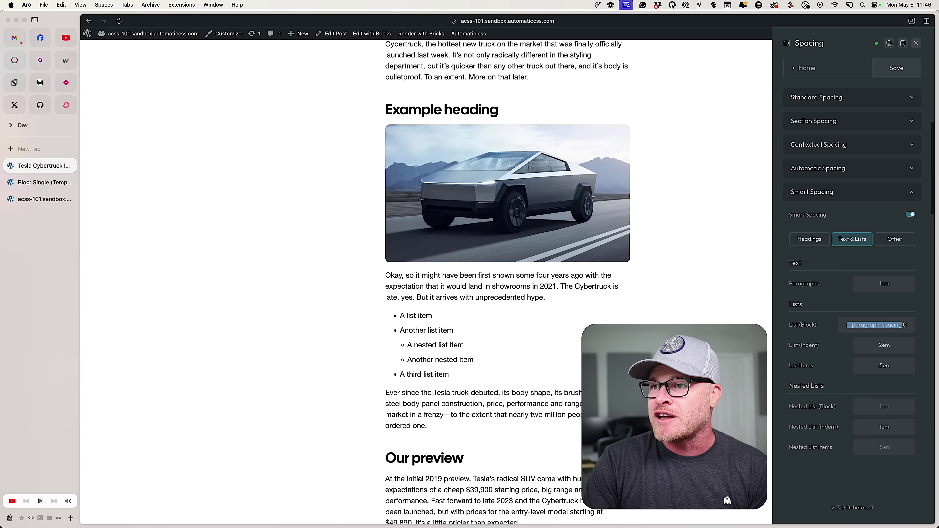
pyautogui.scroll(-1, 508, 281)
pyautogui.write('5em')
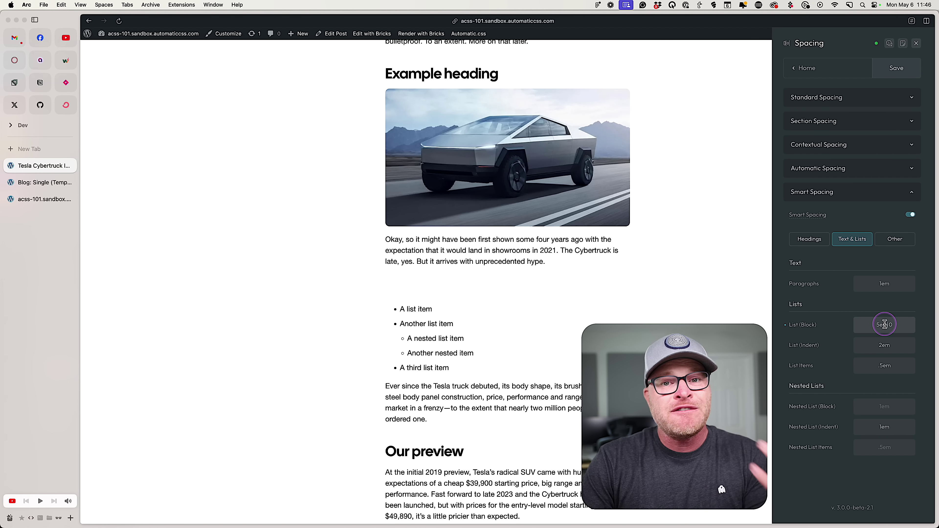
pyautogui.scroll(-12, 581, 339)
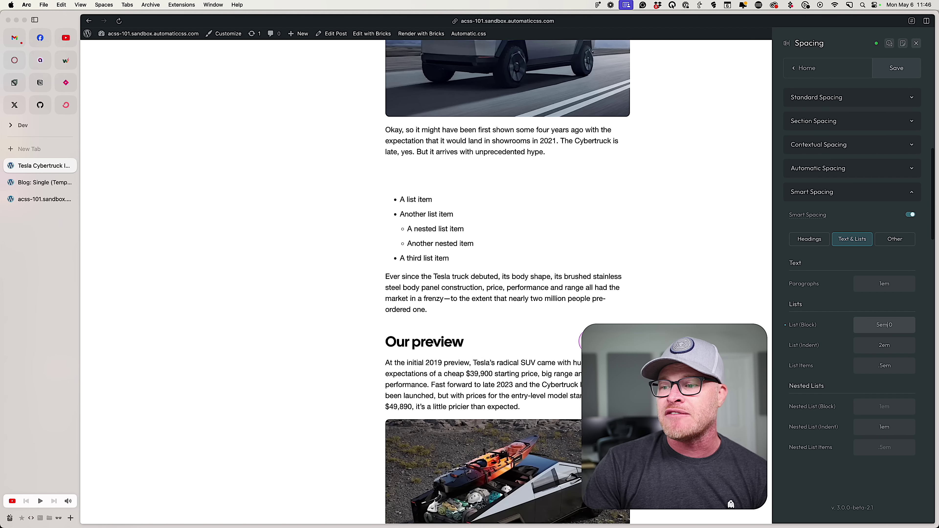
pyautogui.scroll(10, 536, 277)
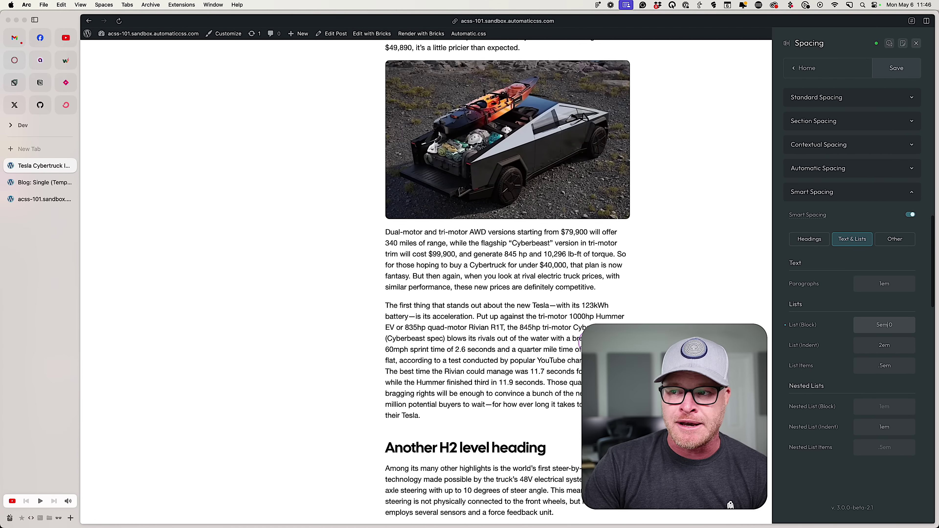
pyautogui.scroll(2, 429, 168)
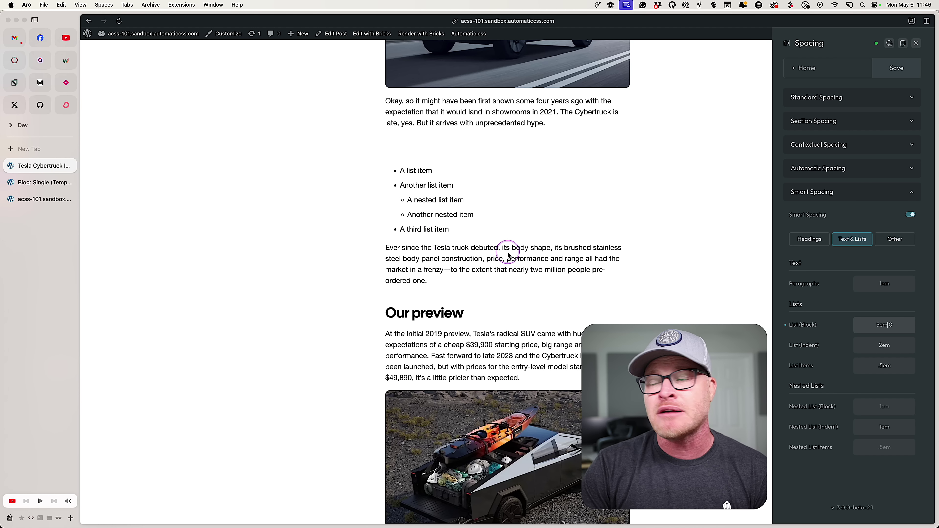
# Change the List (Block) spacing first to 5em 5em and finally to a single 5em value for both sides of the list.
pyautogui.moveTo(829, 325); pyautogui.dragTo(795, 327)
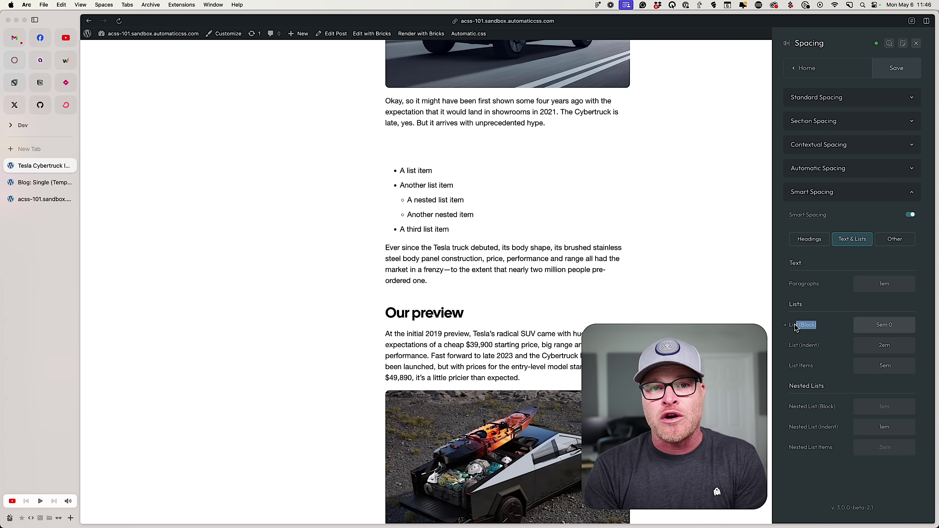
pyautogui.click(872, 325)
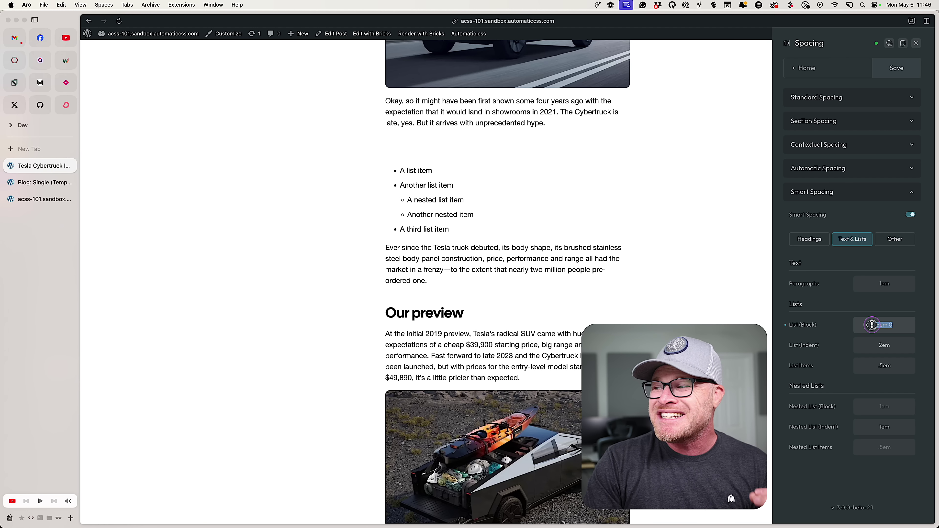
pyautogui.click(902, 323)
pyautogui.press('BackSpace')
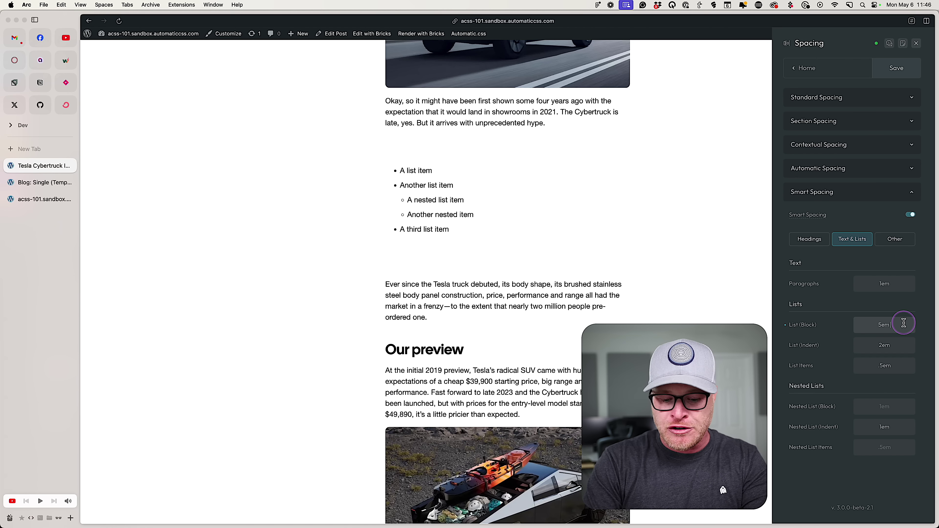
pyautogui.write('5em')
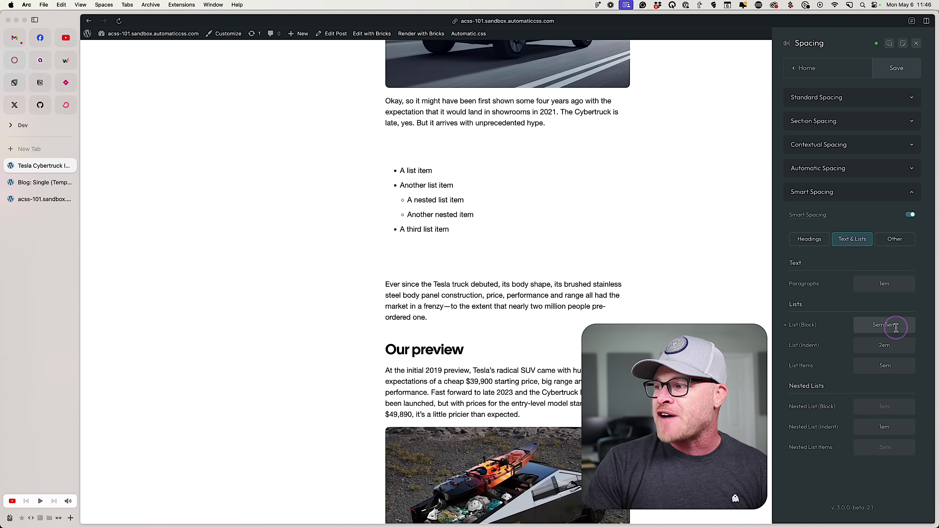
pyautogui.tripleClick(870, 333)
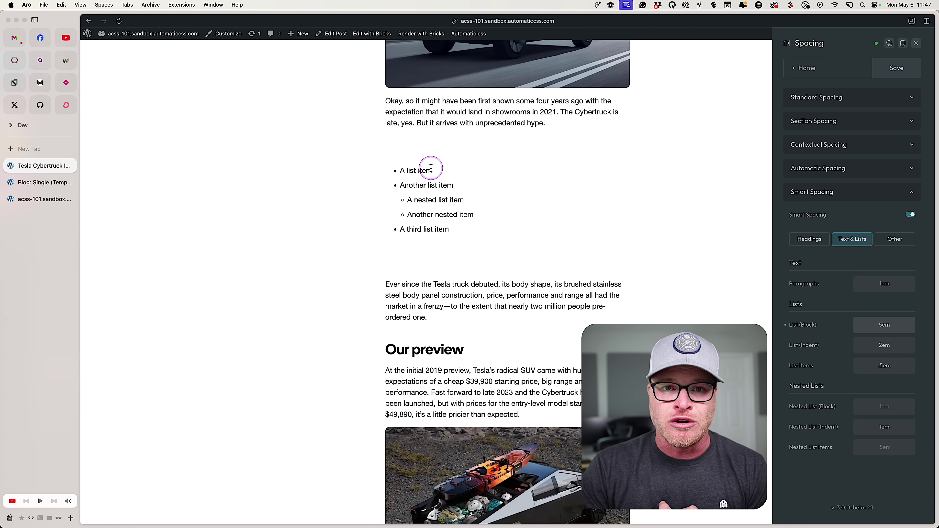
pyautogui.click(484, 189)
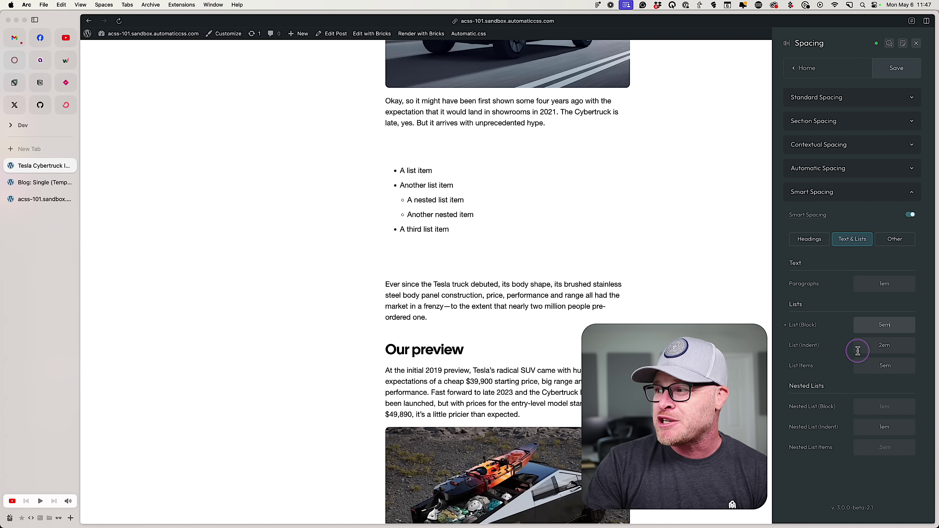
# Try a Nested List (Block) spacing of 5em and check the space around the nested list items.
pyautogui.click(887, 405)
pyautogui.write('5em')
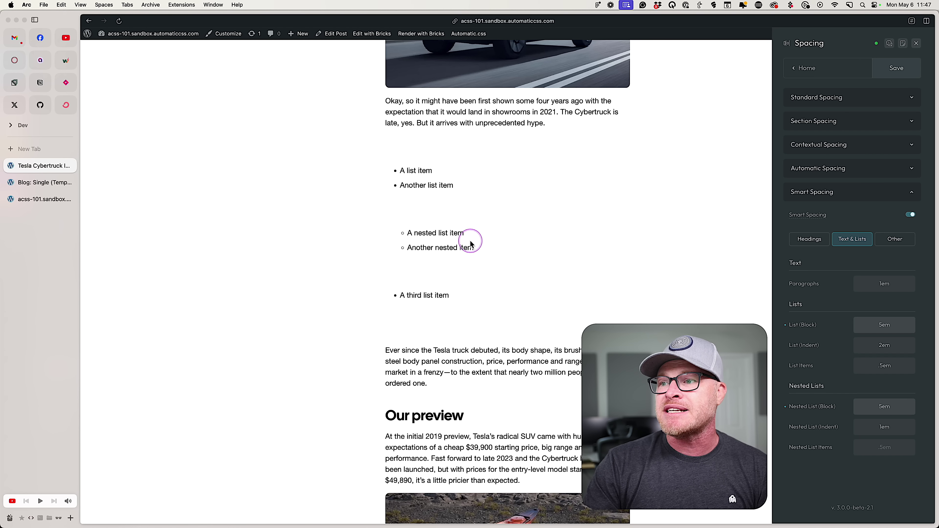
pyautogui.click(451, 243)
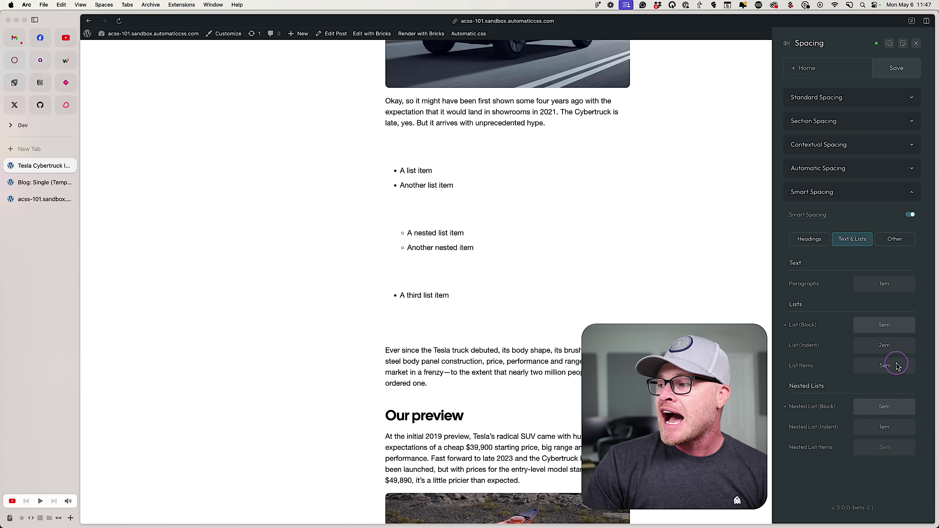
# Try 5em for the List (Indent), Nested List (Indent) and List Items spacing values.
pyautogui.click(863, 345)
pyautogui.write('5em')
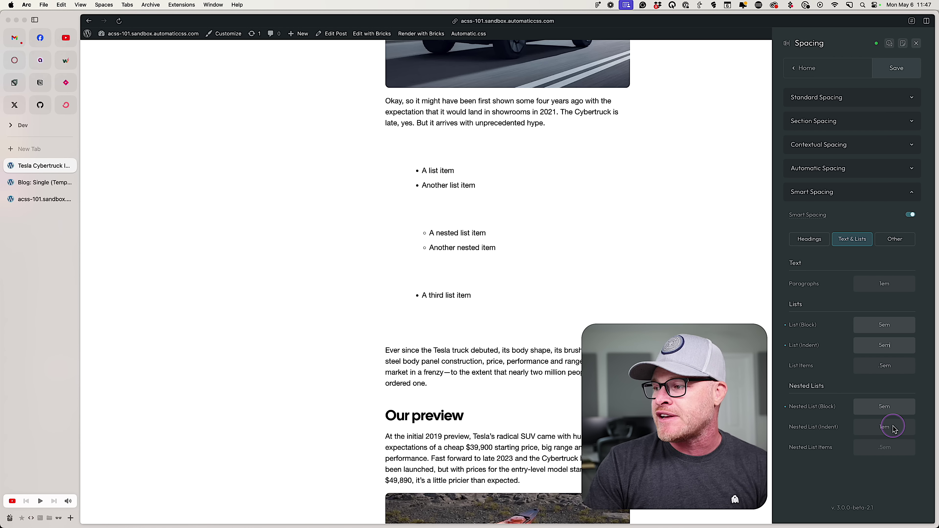
pyautogui.click(854, 428)
pyautogui.write('5em')
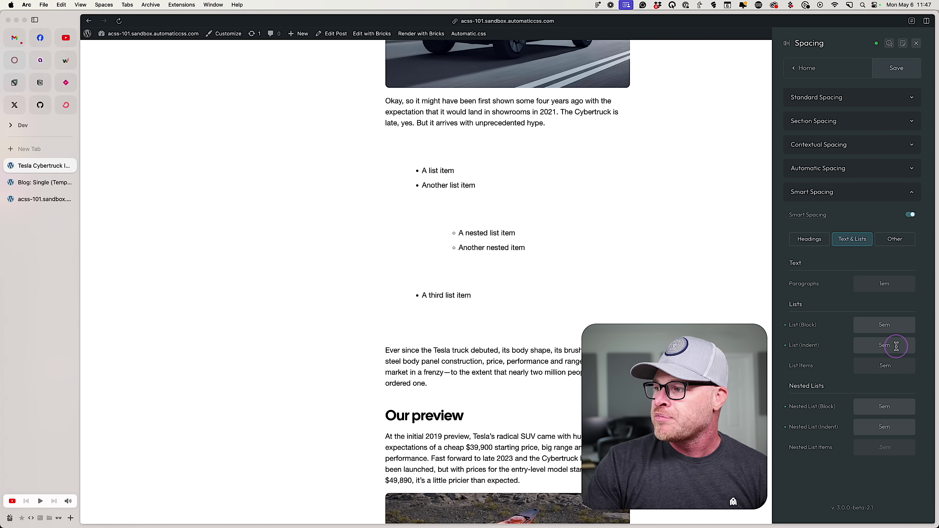
pyautogui.moveTo(895, 365); pyautogui.dragTo(860, 366)
pyautogui.write('5em')
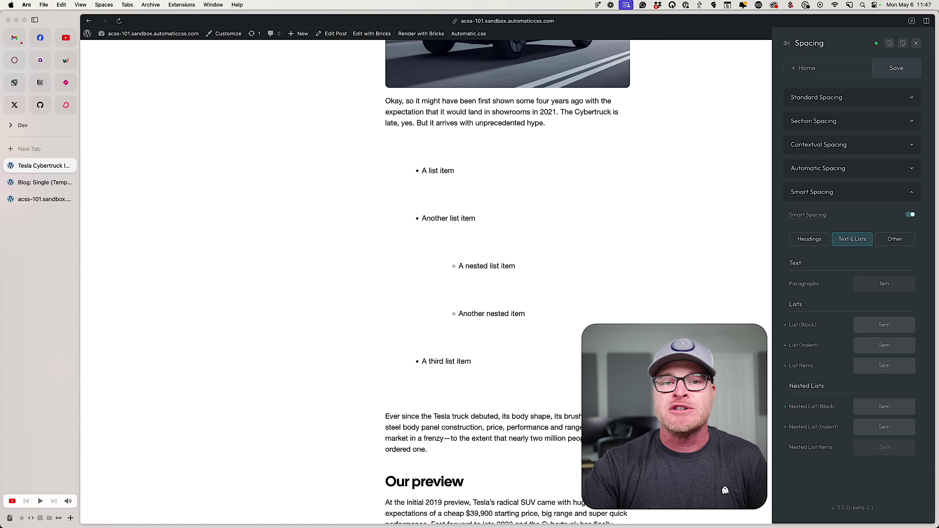
# Reset the List Items, List (Indent), List (Block), Nested List (Block) and Nested List (Indent) values to their defaults.
pyautogui.click(785, 365)
pyautogui.click(785, 345)
pyautogui.click(785, 324)
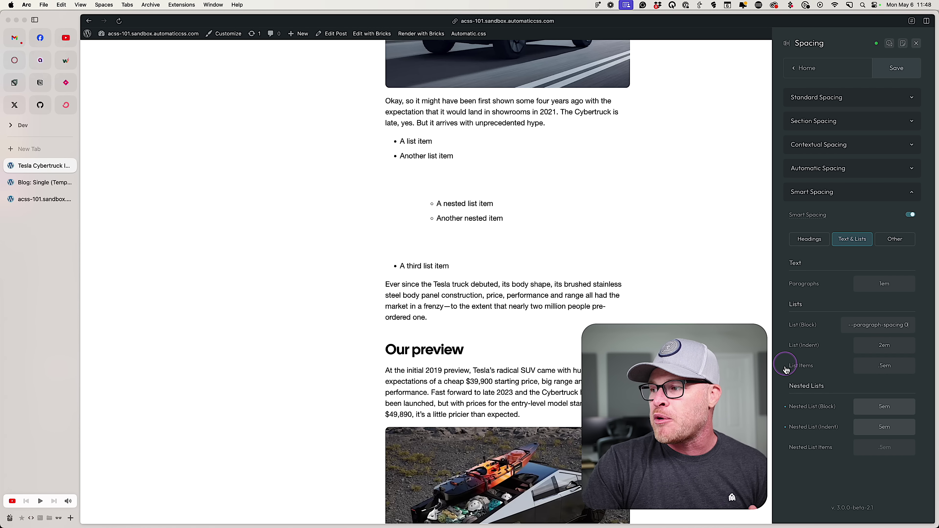
pyautogui.click(784, 406)
pyautogui.click(784, 427)
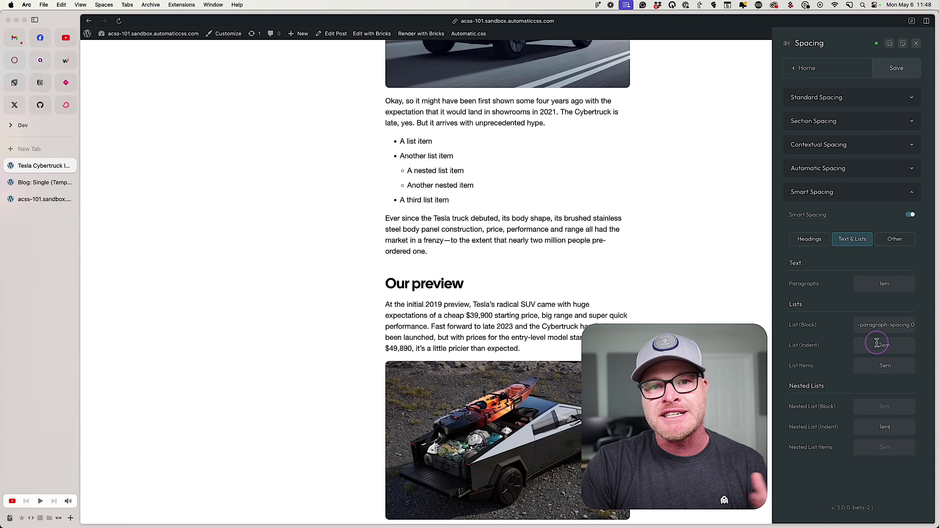
# Open the Other values of Smart Spacing and examine the spacing around the images in the post.
pyautogui.click(896, 239)
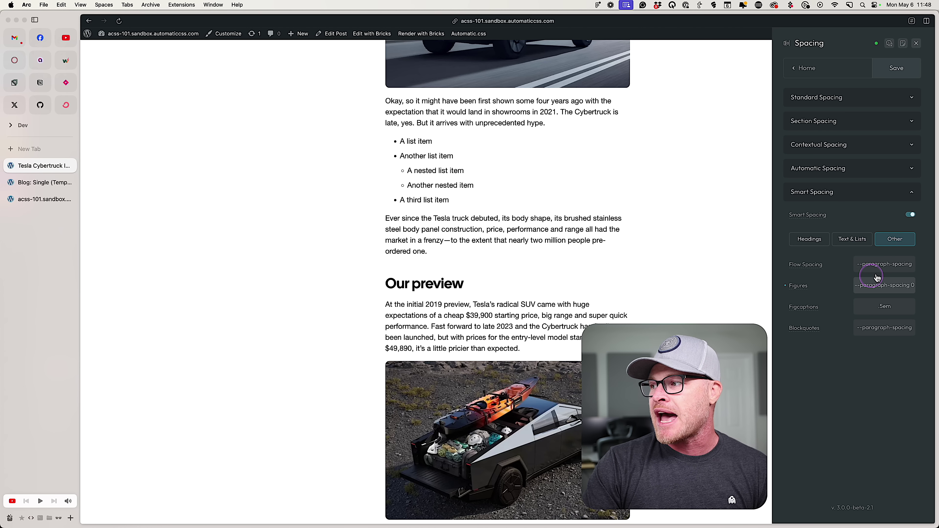
pyautogui.moveTo(808, 267)
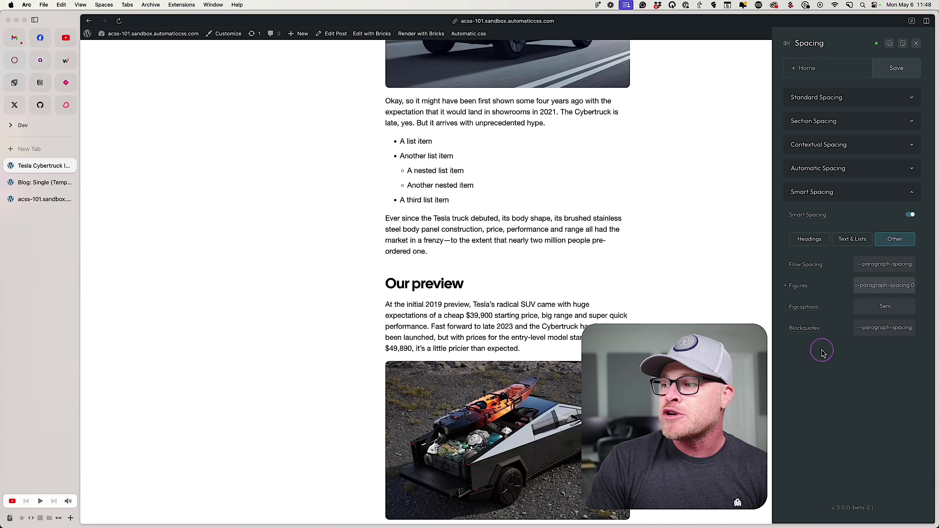
pyautogui.click(878, 264)
pyautogui.doubleClick(872, 285)
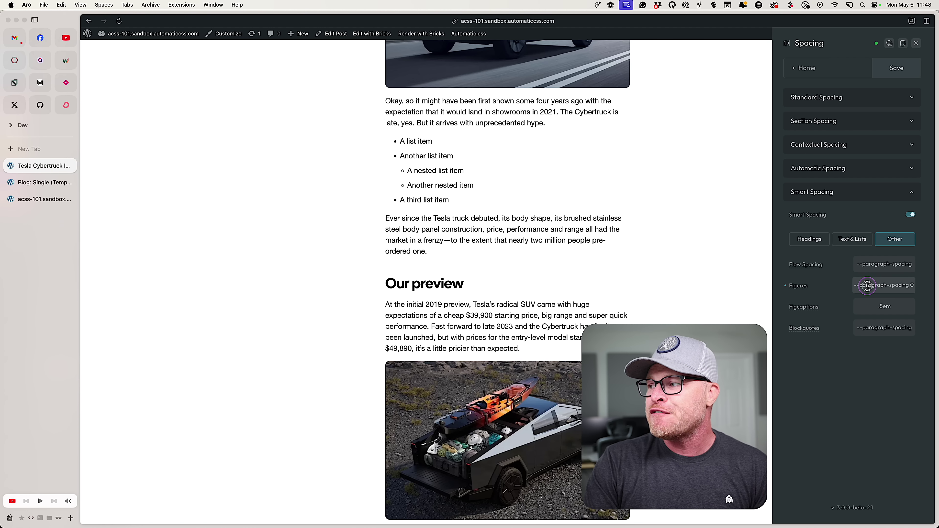
pyautogui.scroll(3, 677, 292)
pyautogui.scroll(3, 677, 294)
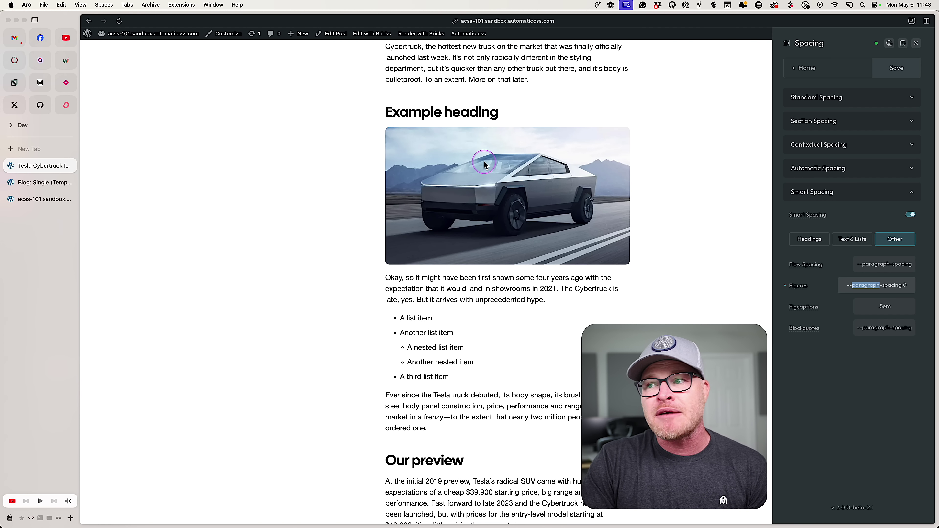
pyautogui.scroll(-10, 485, 165)
pyautogui.scroll(-3, 485, 164)
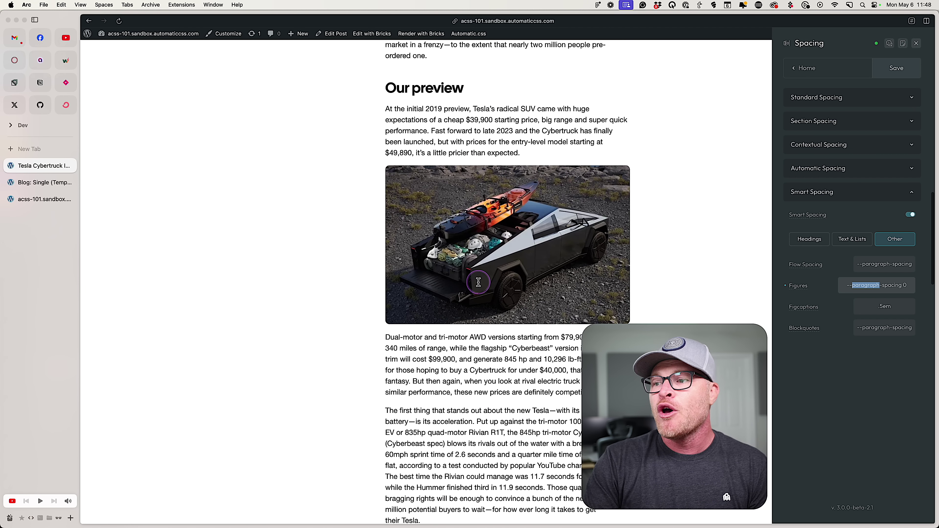
pyautogui.scroll(-6, 461, 278)
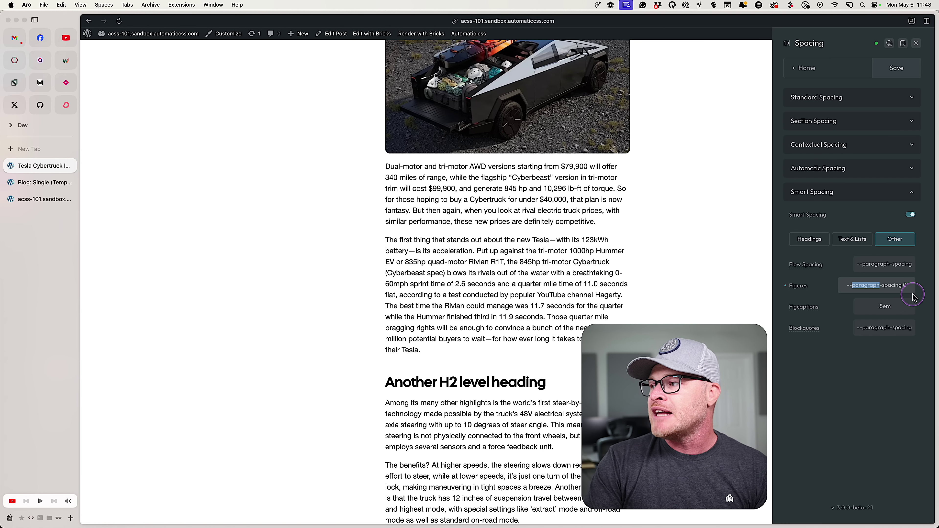
# Try a Figures spacing of 5em and check the space above and below the images.
pyautogui.tripleClick(899, 285)
pyautogui.write('5em')
pyautogui.click(555, 328)
pyautogui.scroll(3, 555, 328)
pyautogui.scroll(-2, 555, 328)
pyautogui.scroll(10, 556, 328)
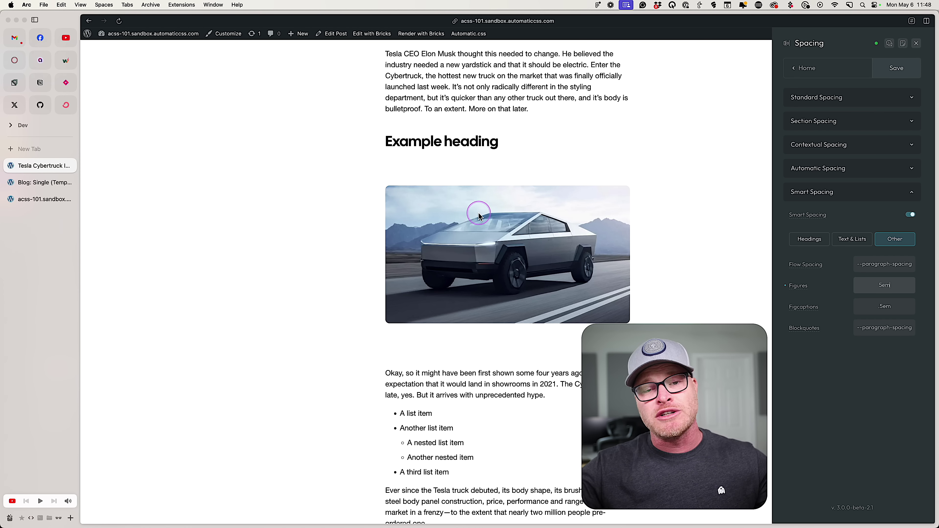
# Try one-sided Figures spacing, first 5em 0 and then 0 5em.
pyautogui.click(893, 276)
pyautogui.write('0')
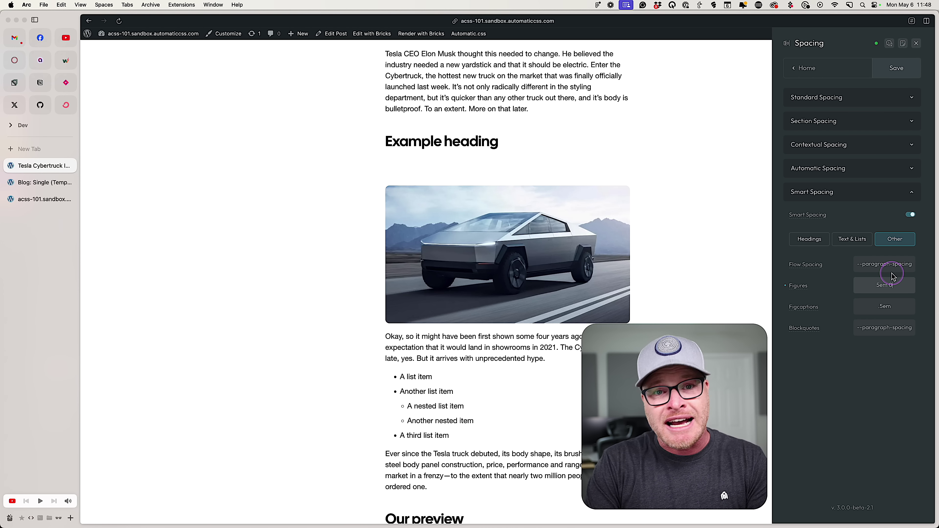
pyautogui.press('BackSpace')
pyautogui.press('BackSpace')
pyautogui.press('BackSpace')
pyautogui.press('BackSpace')
pyautogui.press('BackSpace')
pyautogui.write('-5')
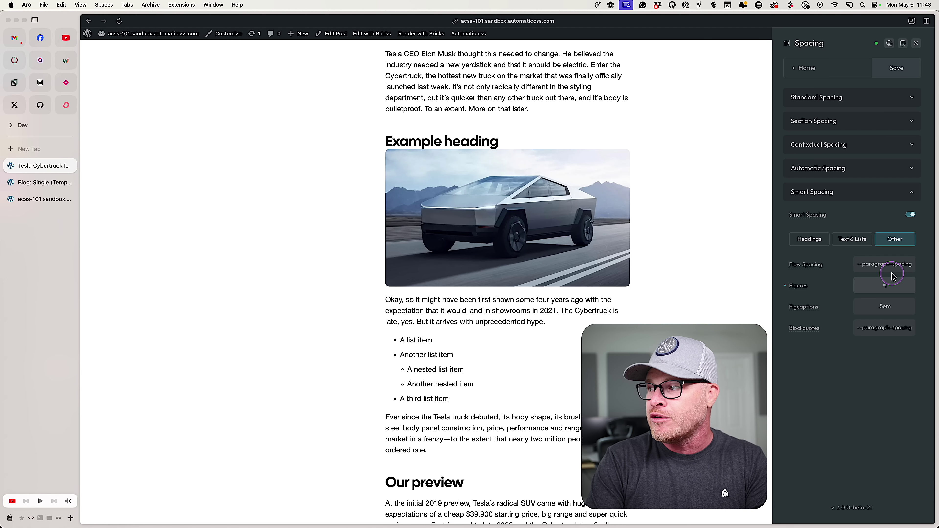
pyautogui.write('0.5em')
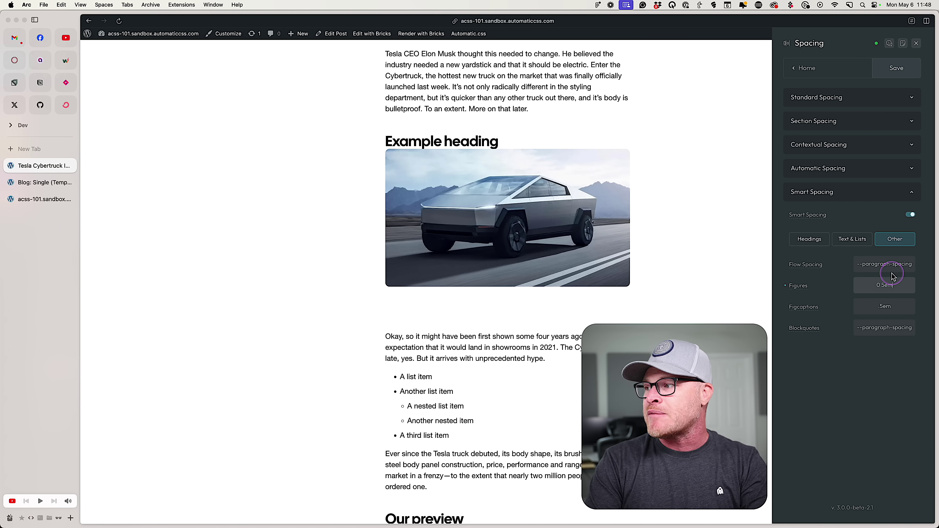
# Try a Figures spacing of 2.5em 5em, followed by a single 5em value for both sides.
pyautogui.doubleClick(893, 277)
pyautogui.write('2.5em 5em')
pyautogui.press('super+a')
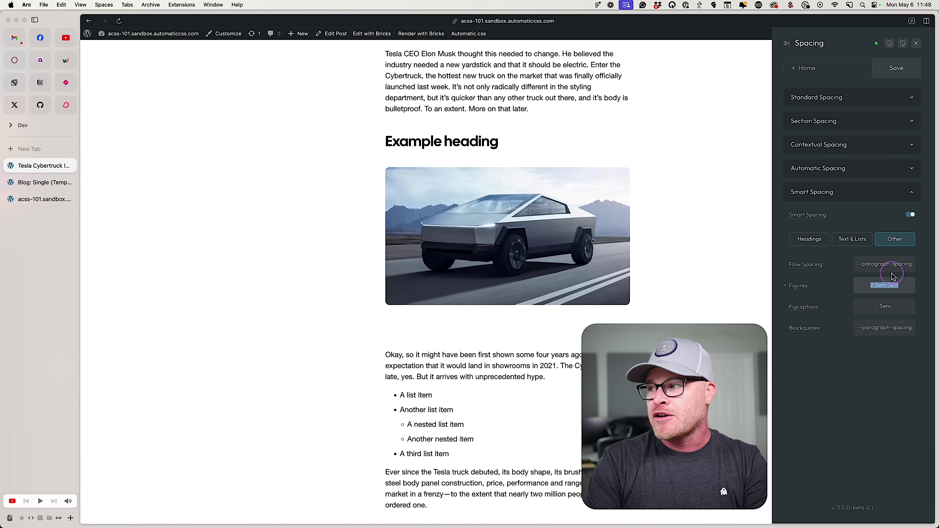
pyautogui.press('BackSpace')
pyautogui.write('5em')
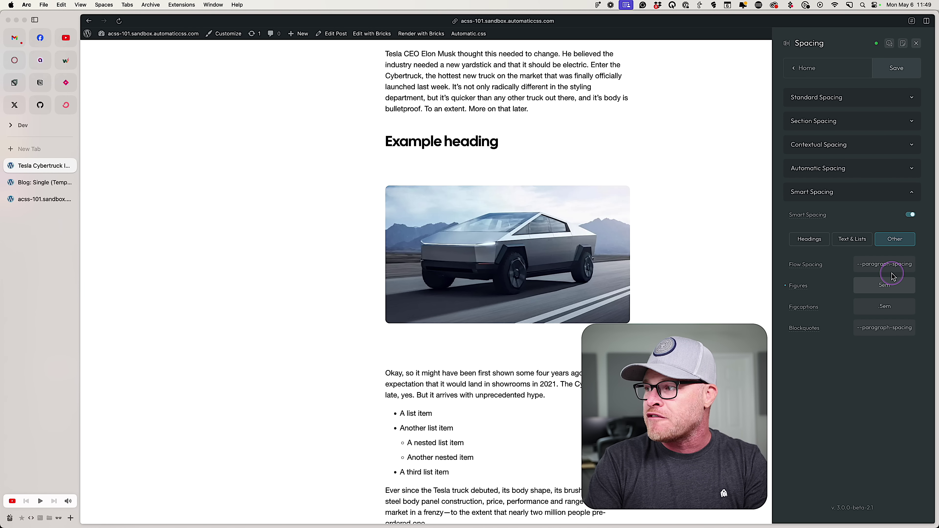
# Set the Figures spacing back to --paragraph-spacing 0.
pyautogui.press('super+a')
pyautogui.press('BackSpace')
pyautogui.write('--paragraph-spacing 0')
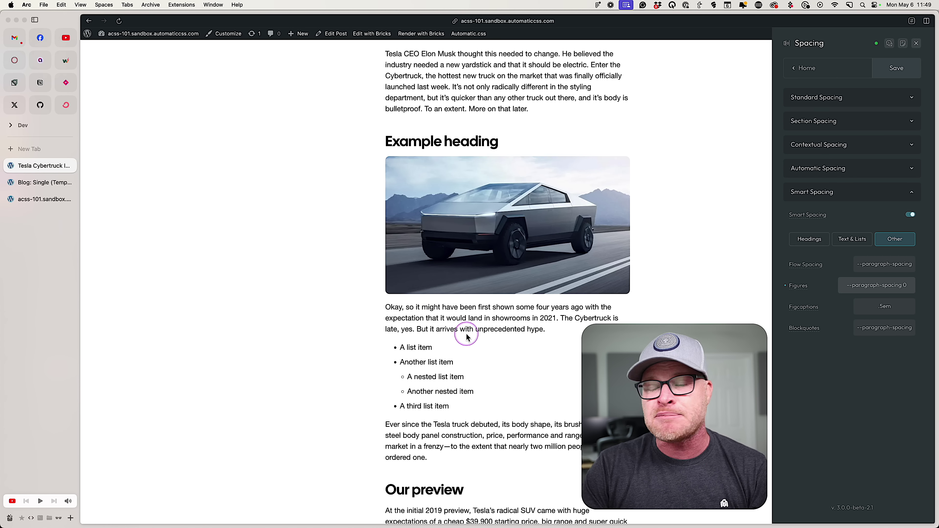
# Try a Figcaptions spacing of 2em on the captioned image in the H3 section of the post.
pyautogui.click(888, 306)
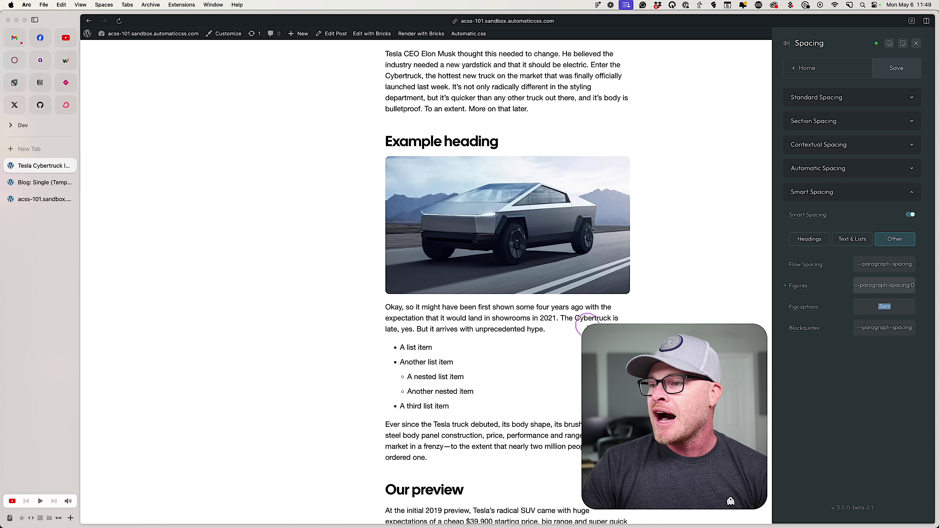
pyautogui.scroll(-20, 587, 325)
pyautogui.scroll(-5, 589, 325)
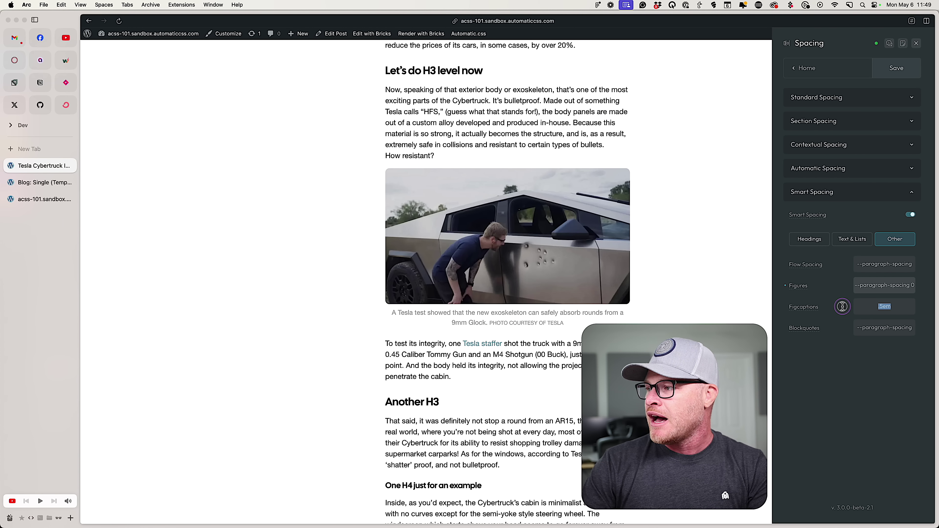
pyautogui.write('2em')
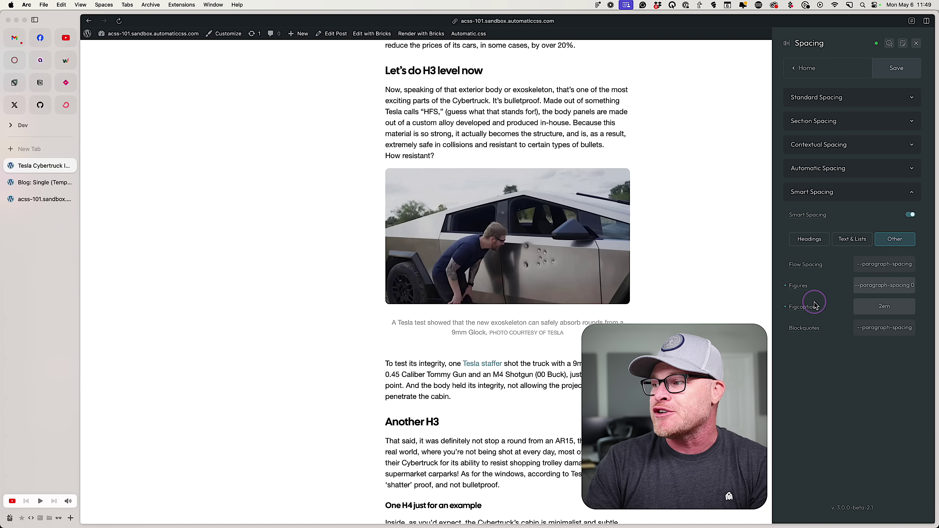
# Set the Figcaptions spacing to .5em.
pyautogui.press('BackSpace')
pyautogui.press('BackSpace')
pyautogui.press('BackSpace')
pyautogui.write('.5em')
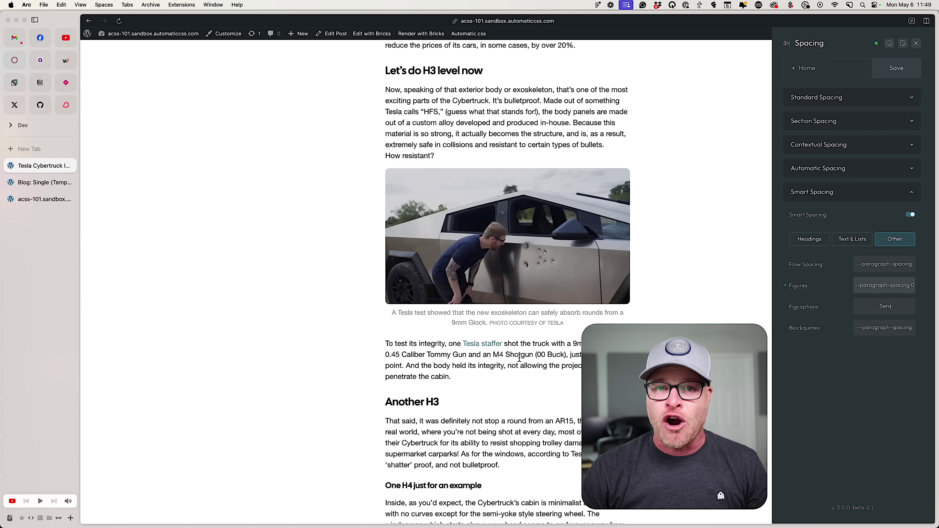
# Examine the spacing around the post's opening paragraphs, the Example heading and the closing blockquote and paragraph.
pyautogui.scroll(15, 519, 357)
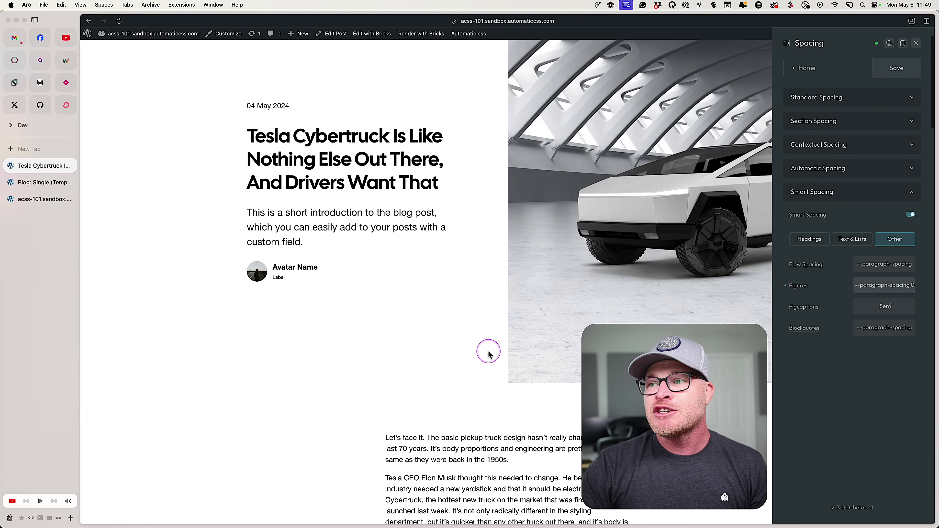
pyautogui.moveTo(509, 445); pyautogui.dragTo(382, 439)
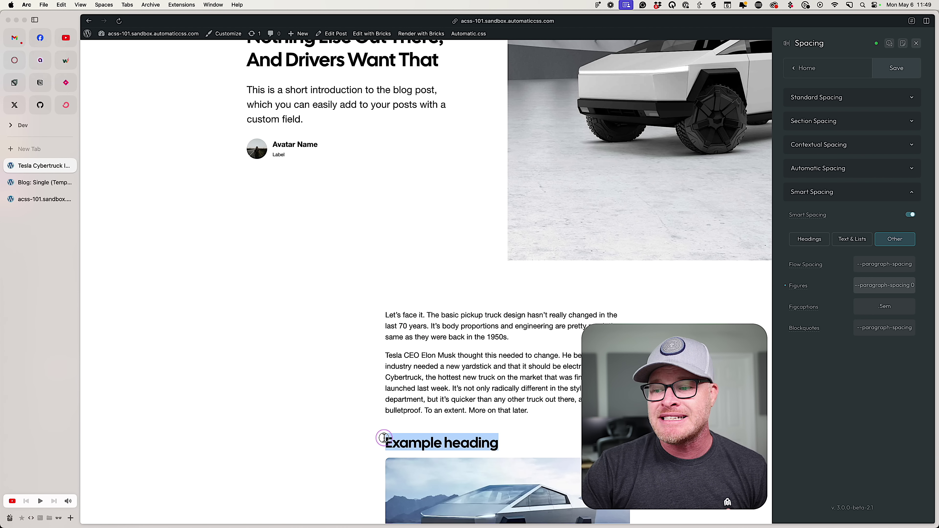
pyautogui.click(421, 309)
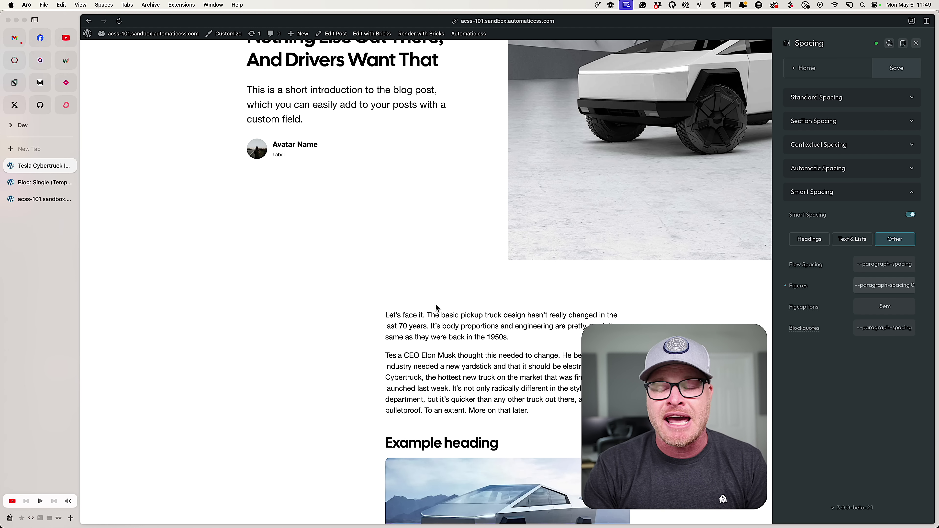
pyautogui.scroll(-20, 437, 307)
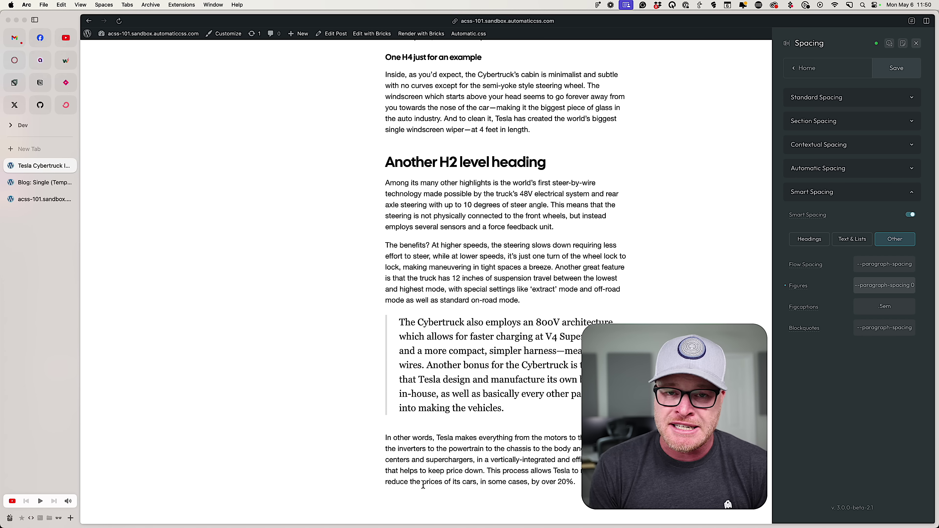
pyautogui.click(390, 481)
pyautogui.scroll(1, 390, 482)
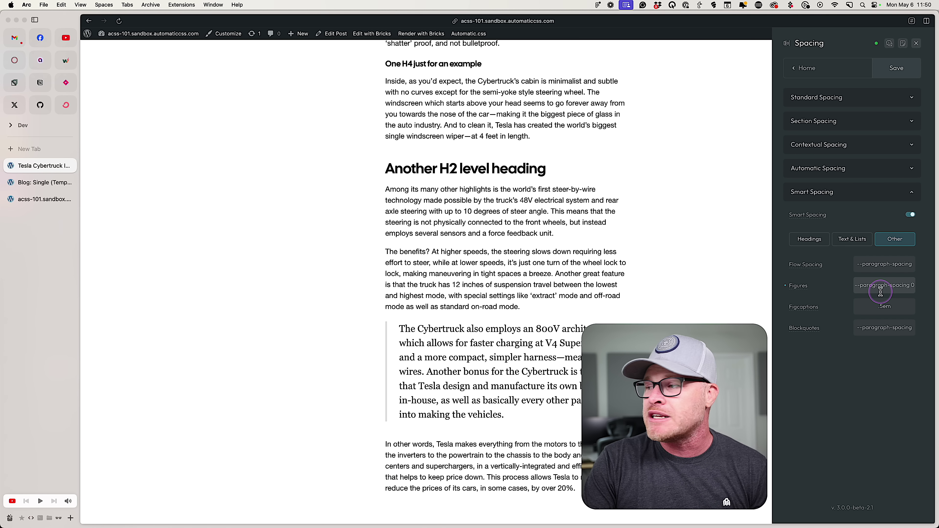
# Set the Blockquotes spacing to 5em and check the space around the quote near the end of the post.
pyautogui.click(893, 328)
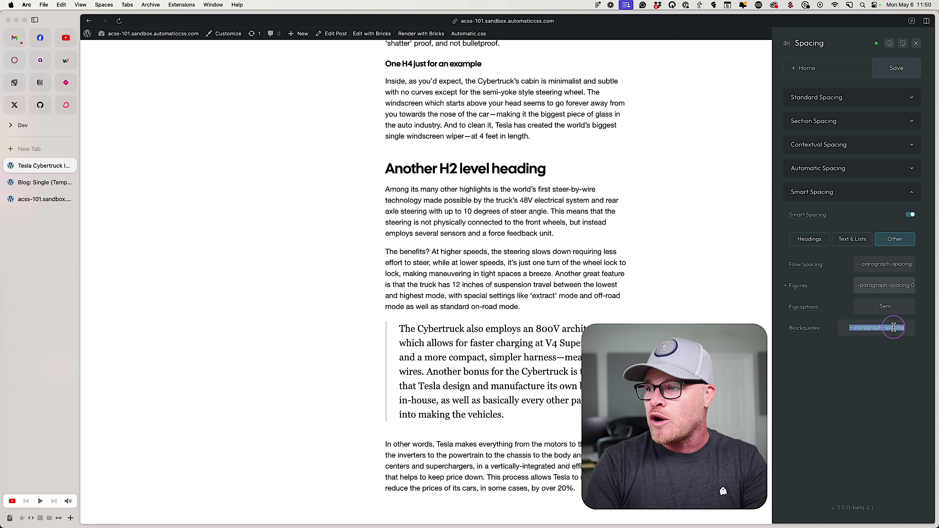
pyautogui.write('5em')
pyautogui.scroll(-5, 500, 270)
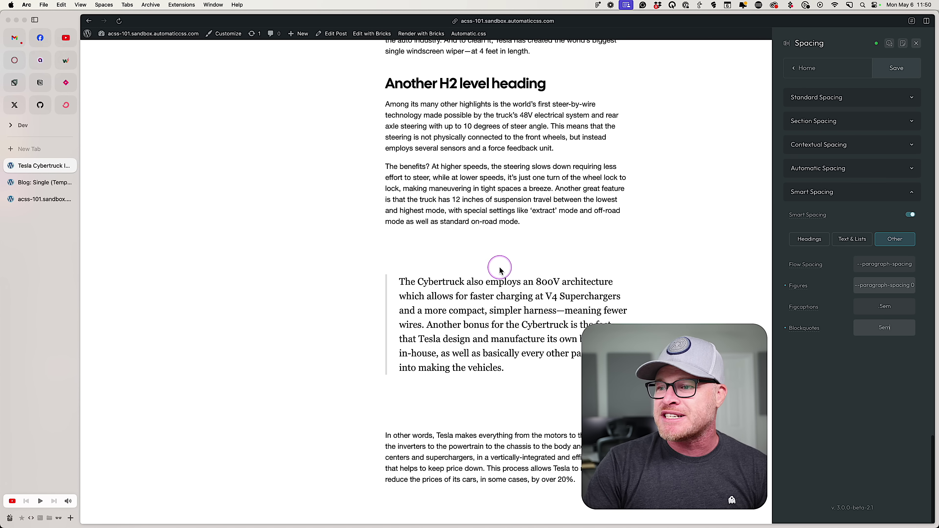
pyautogui.scroll(1, 500, 270)
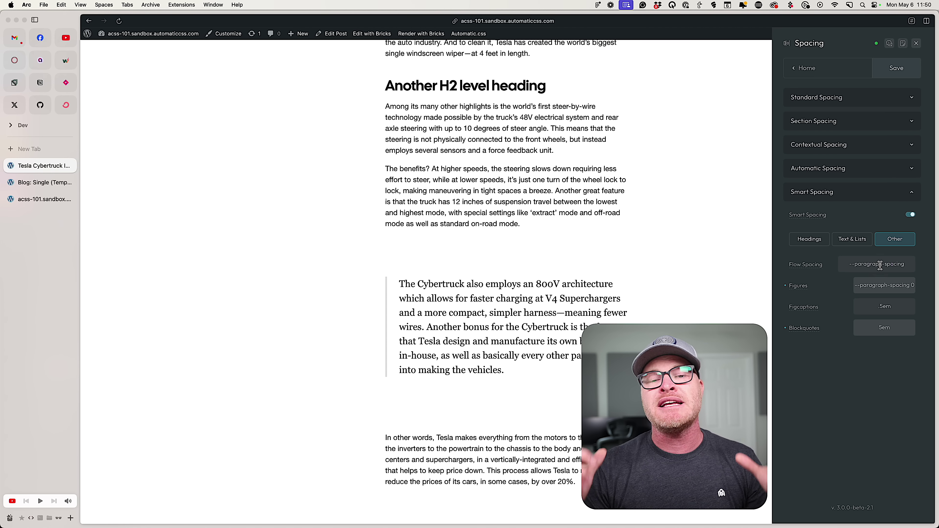
# Review the Figures and Blockquotes setting descriptions and inspect the Flow Spacing value.
pyautogui.click(806, 285)
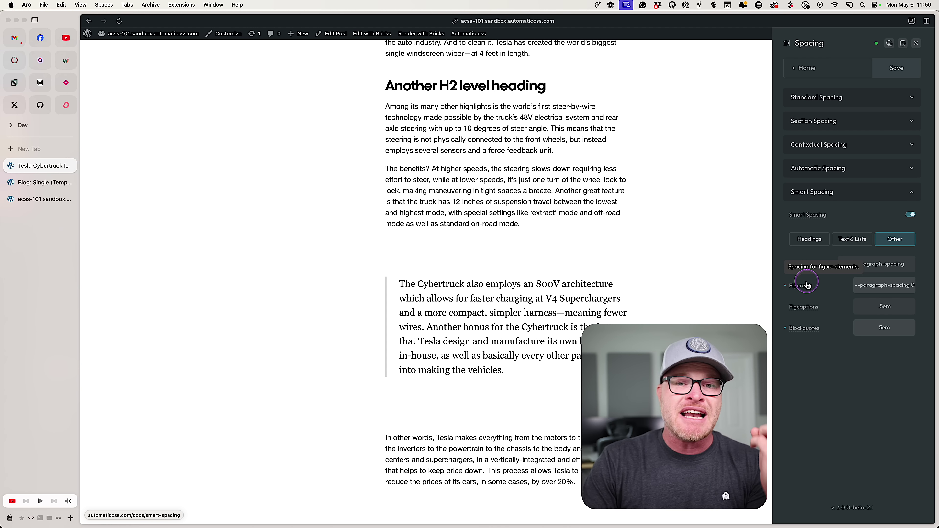
pyautogui.click(821, 346)
pyautogui.moveTo(819, 332)
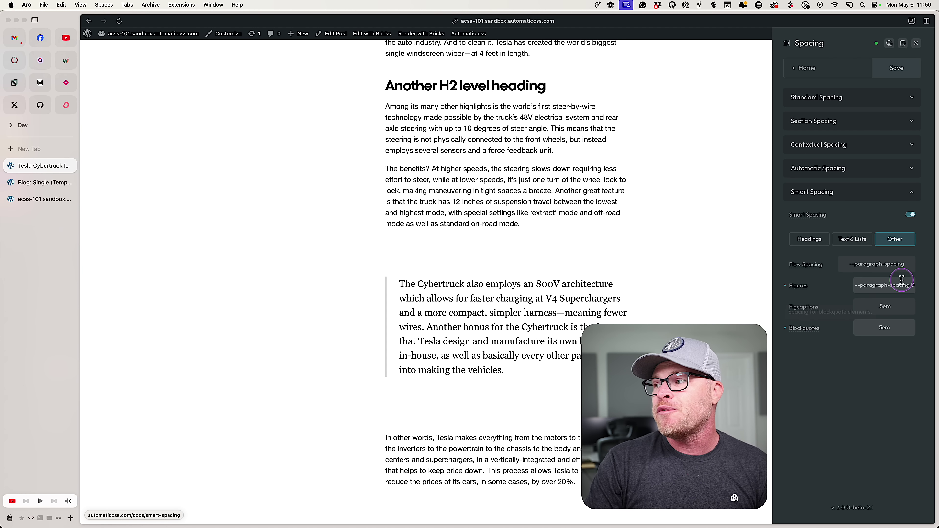
pyautogui.click(897, 264)
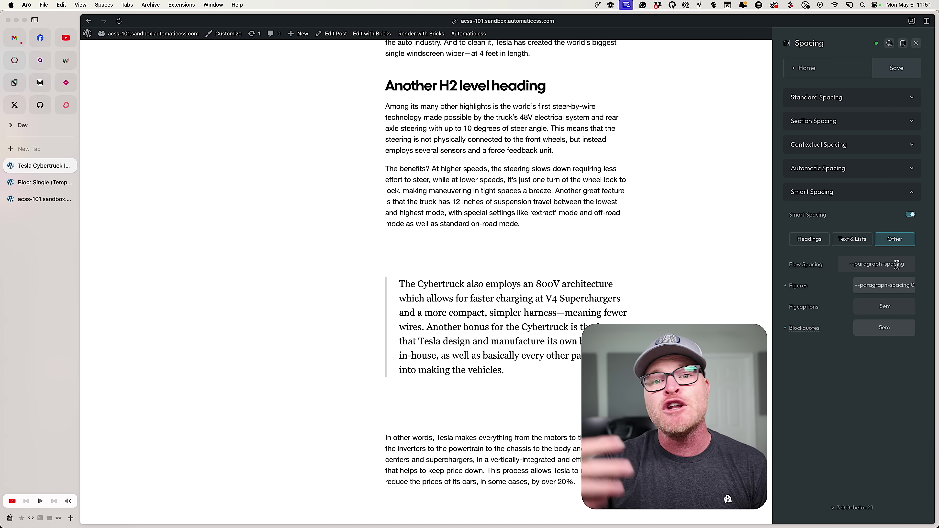
pyautogui.moveTo(855, 264); pyautogui.dragTo(908, 262)
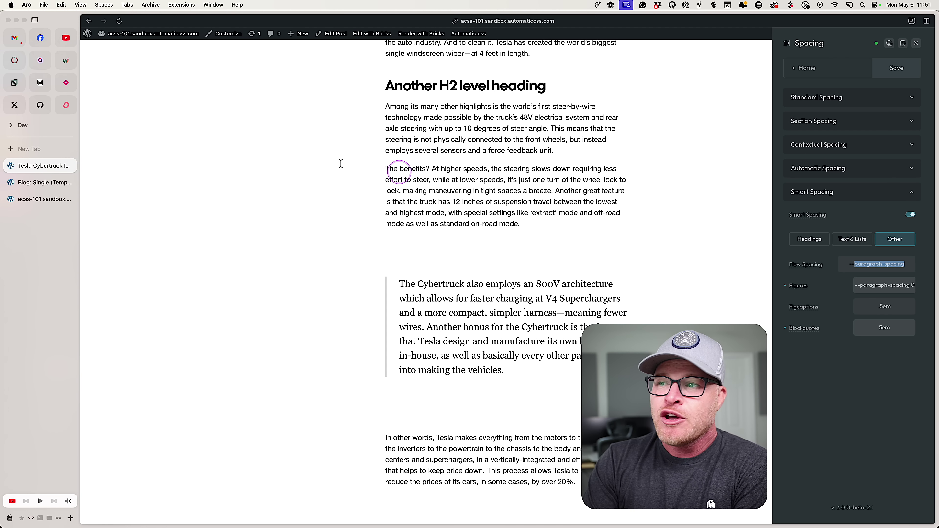
pyautogui.click(217, 163)
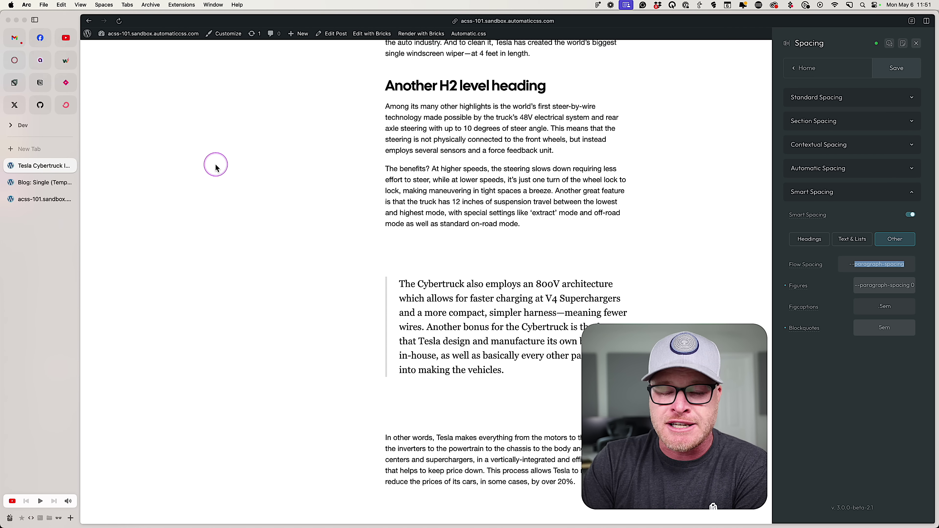
pyautogui.click(389, 197)
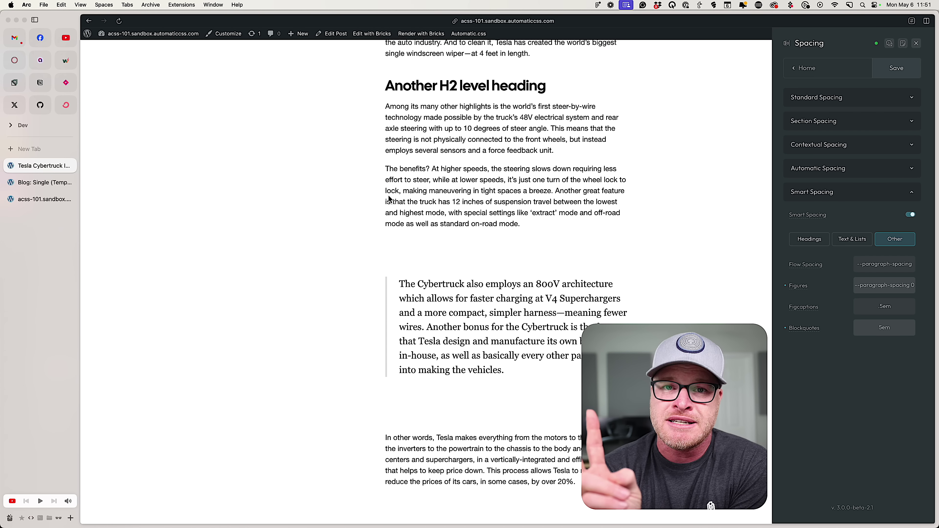
# Open the Home page in the Bricks builder from the WordPress dashboard and select the container with the headings, text and buttons.
pyautogui.click(58, 191)
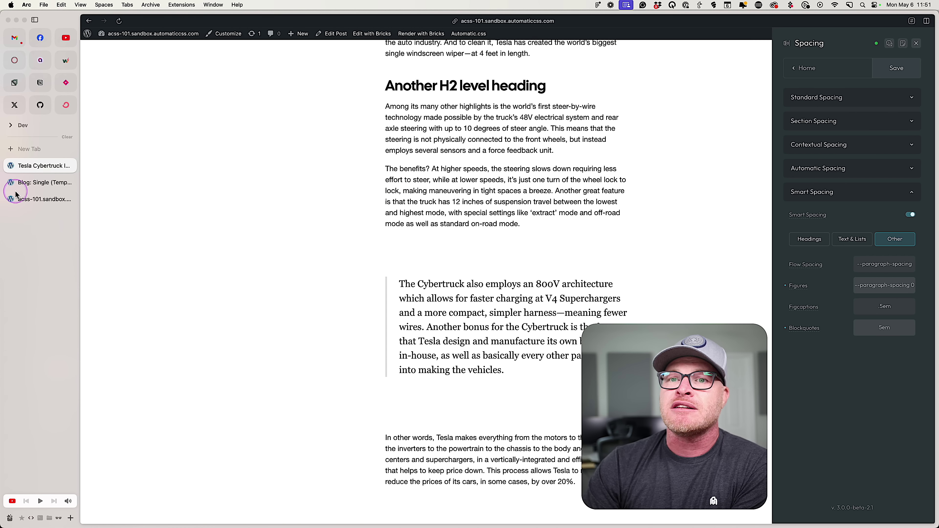
pyautogui.click(171, 70)
pyautogui.moveTo(158, 34)
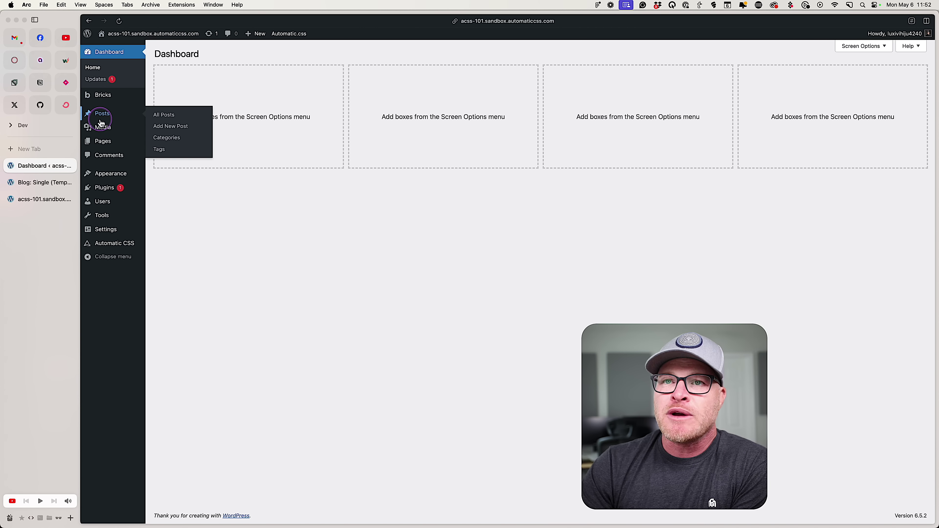
pyautogui.click(117, 144)
pyautogui.click(270, 125)
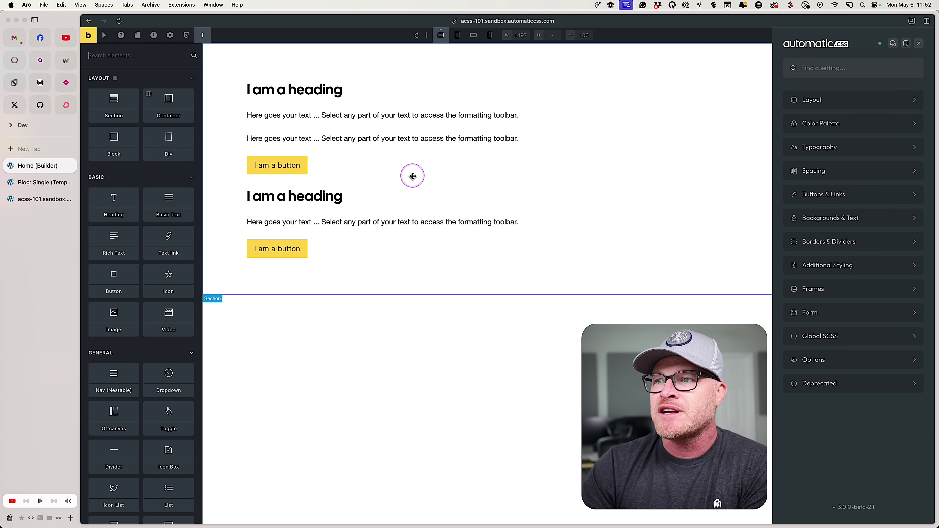
pyautogui.click(413, 174)
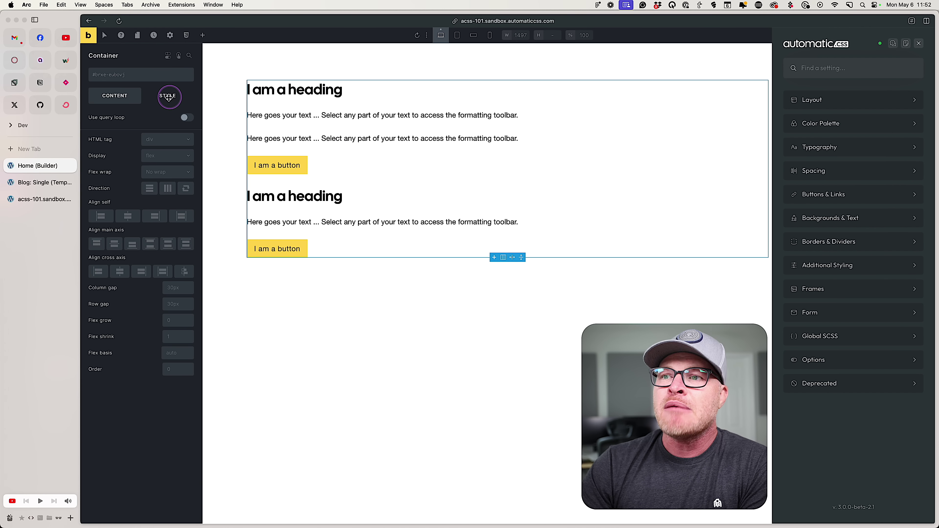
# Add the gap--none utility class to the container holding the headings, text and buttons.
pyautogui.click(124, 76)
pyautogui.write('gap')
pyautogui.click(122, 181)
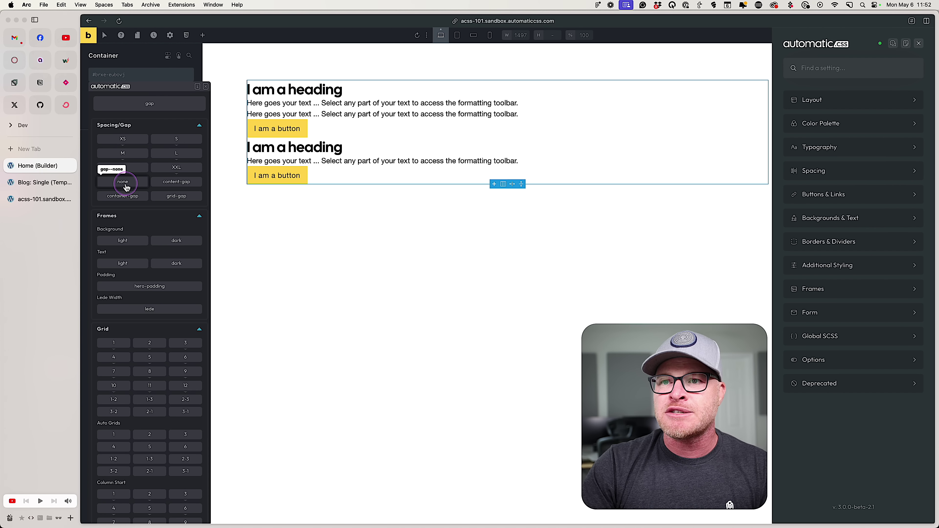
pyautogui.click(206, 87)
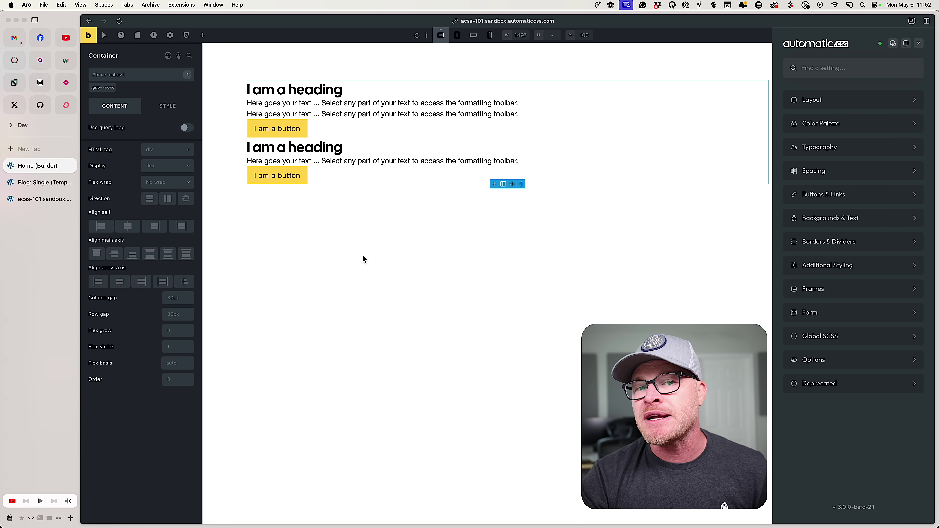
# Add a Rich Text element to the section below the existing container and open its content for editing.
pyautogui.click(361, 256)
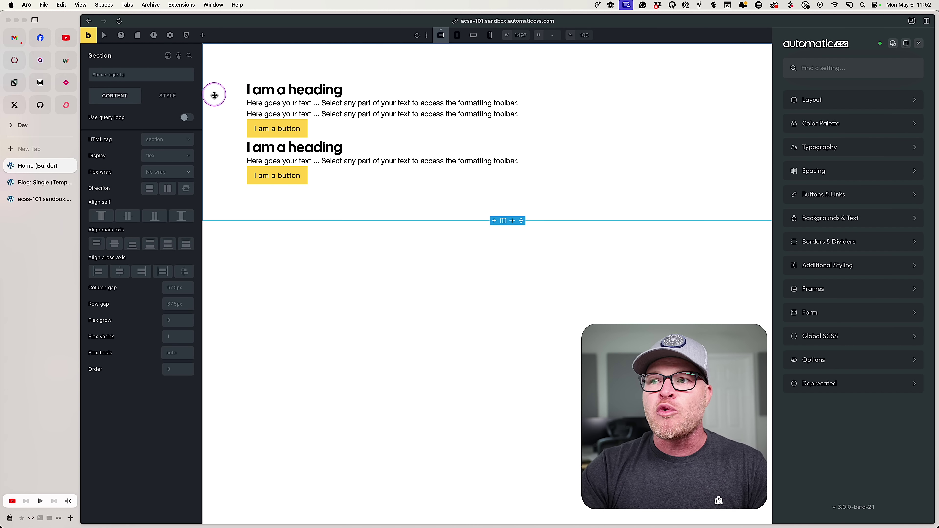
pyautogui.click(203, 36)
pyautogui.write('rich')
pyautogui.press('Return')
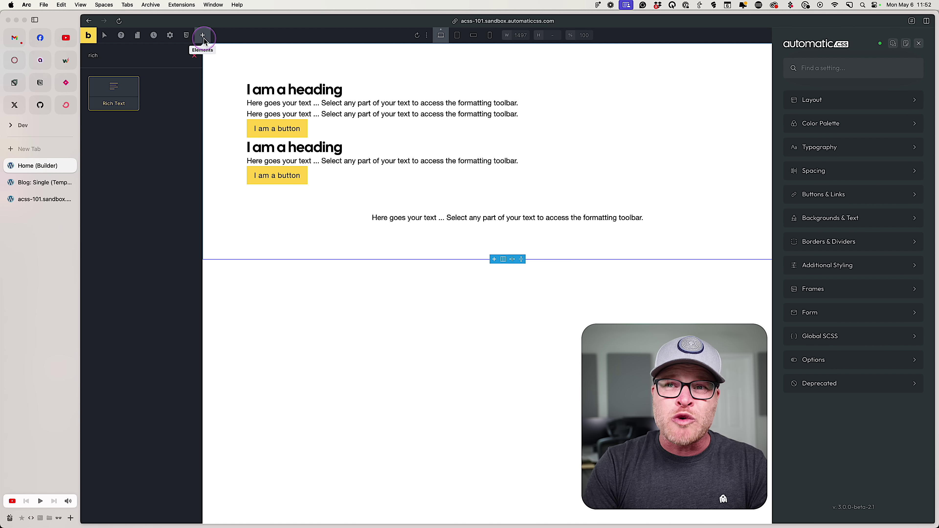
pyautogui.click(435, 267)
pyautogui.click(436, 217)
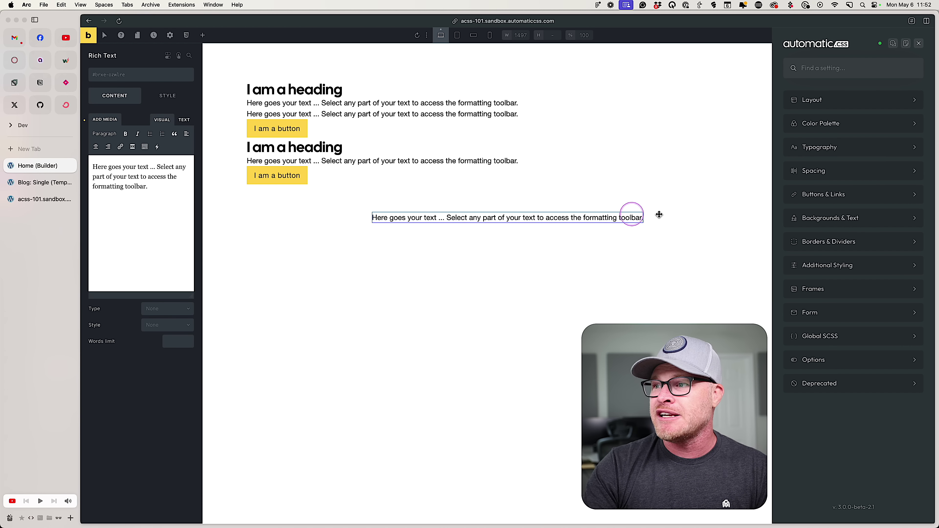
# Wrap the new Rich Text element in its own container and reselect the text element.
pyautogui.click(919, 42)
pyautogui.rightClick(850, 111)
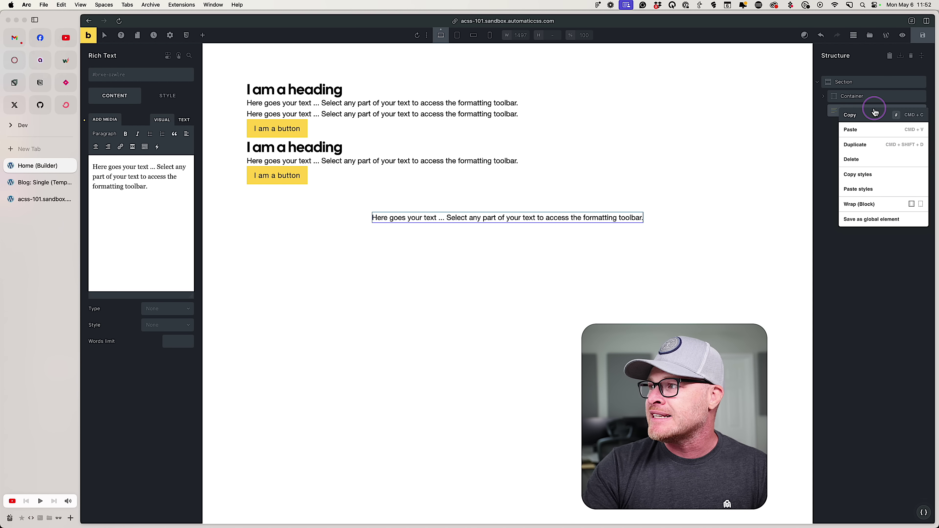
pyautogui.click(912, 204)
pyautogui.click(392, 217)
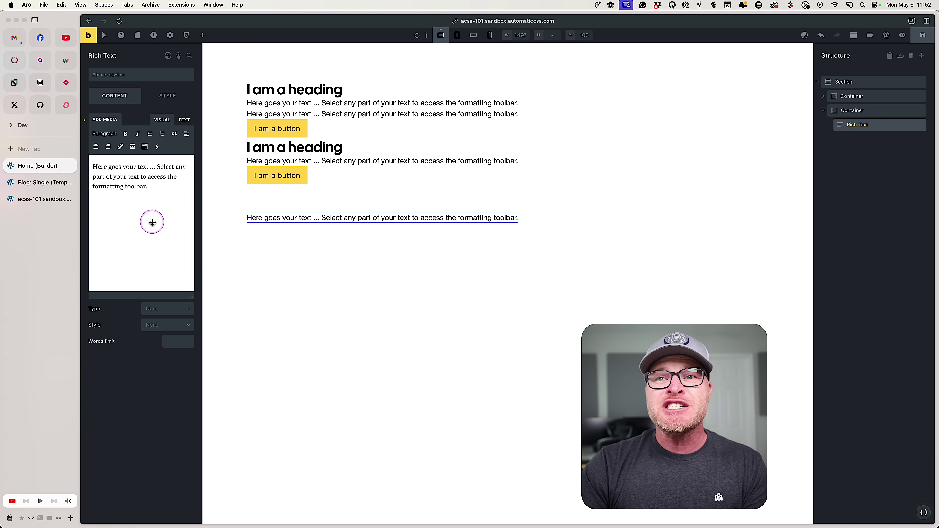
pyautogui.click(152, 221)
pyautogui.press('super+a')
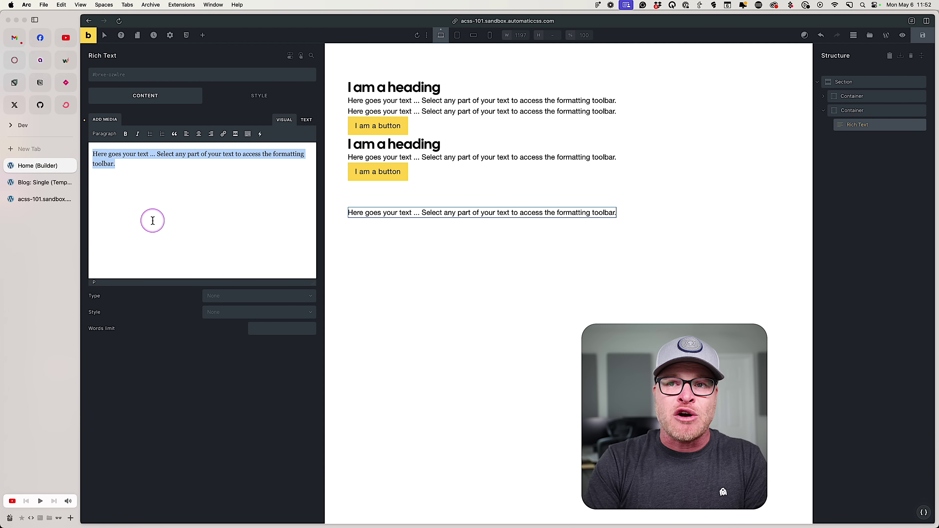
pyautogui.write('A heading')
pyautogui.press('Return')
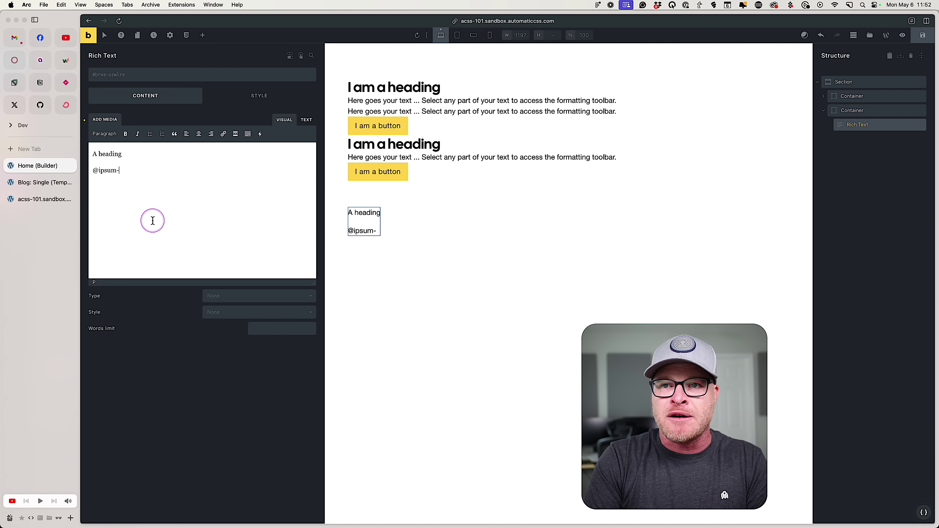
pyautogui.write('@ipsum-')
pyautogui.moveTo(125, 154); pyautogui.dragTo(63, 152)
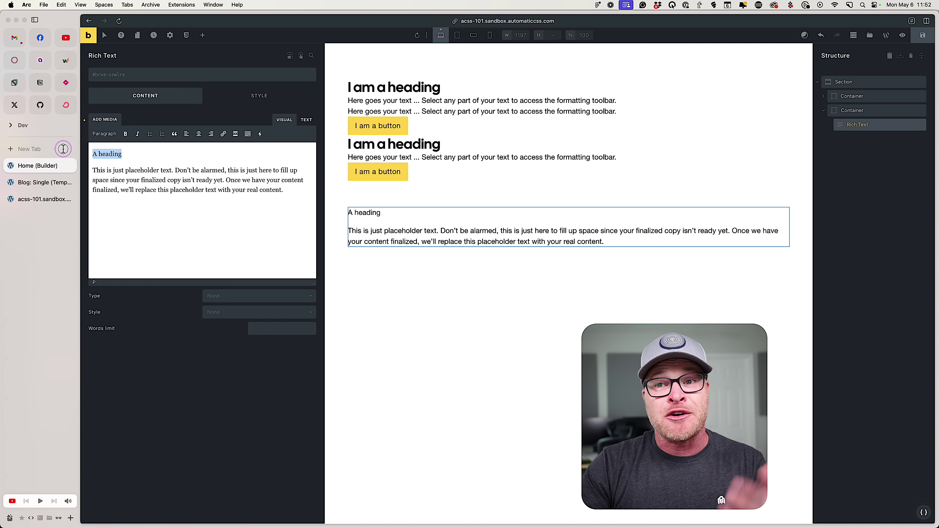
pyautogui.click(101, 133)
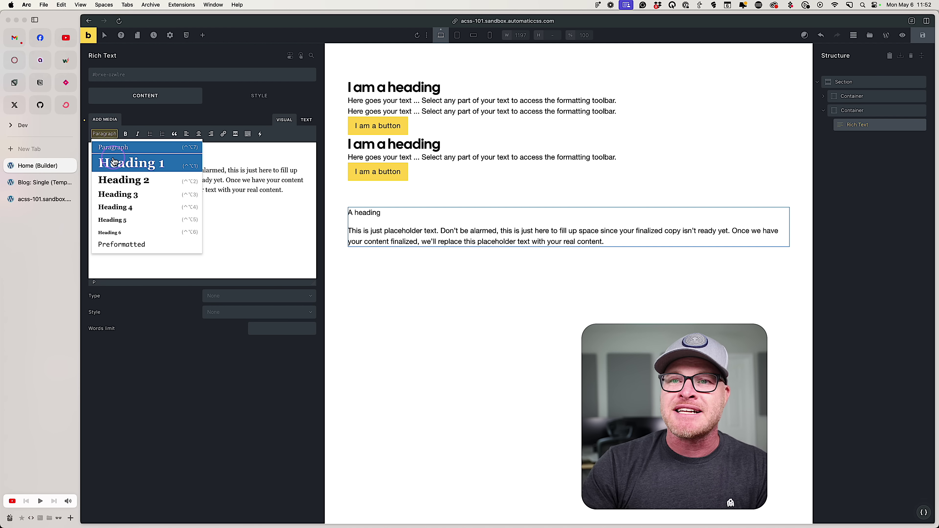
pyautogui.click(118, 180)
# Copy the heading and placeholder paragraph and paste them twice more at the end of the Rich Text.
pyautogui.click(291, 205)
pyautogui.moveTo(293, 201); pyautogui.dragTo(69, 150)
pyautogui.press('cmd+c')
pyautogui.click(200, 187)
pyautogui.press('super+v')
pyautogui.press('super+v')
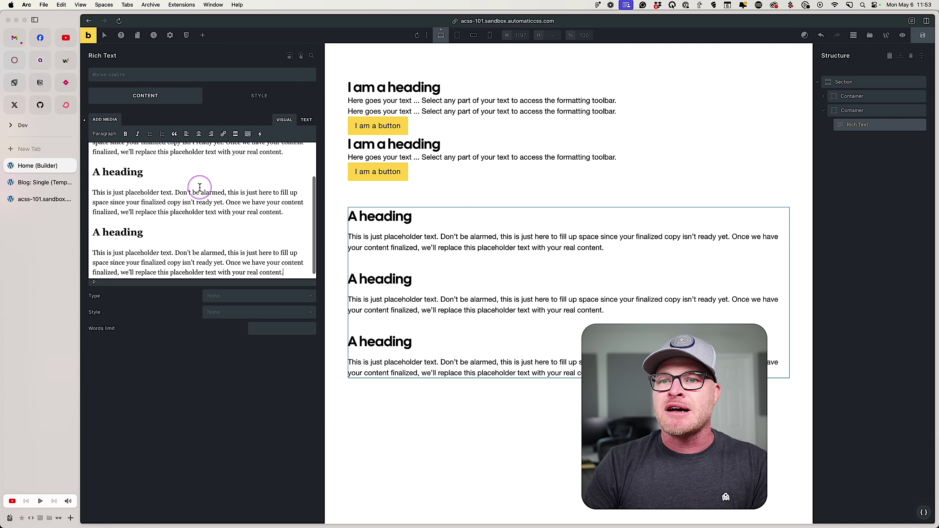
pyautogui.click(286, 213)
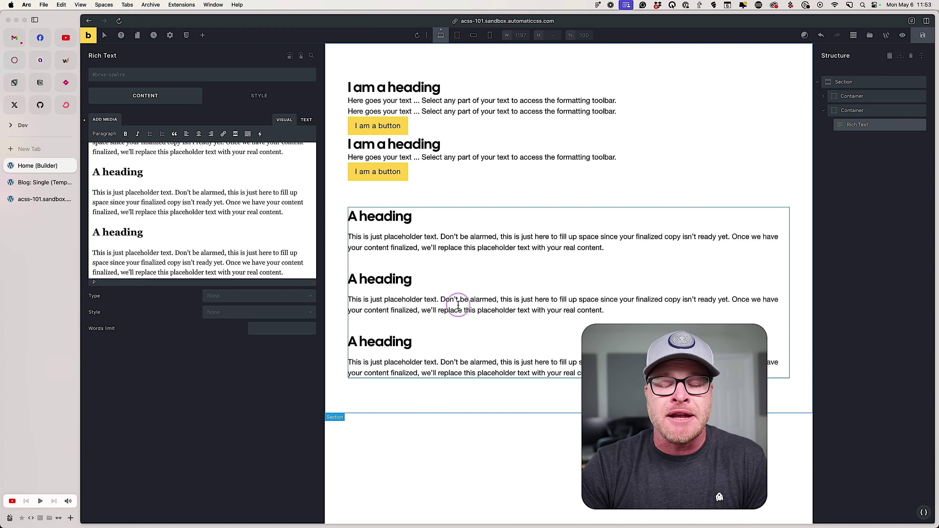
pyautogui.click(177, 96)
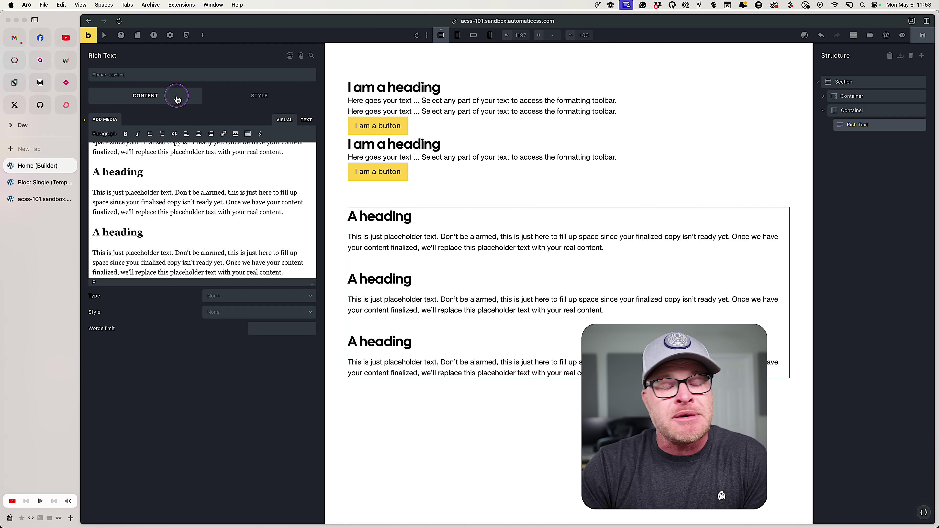
pyautogui.click(220, 213)
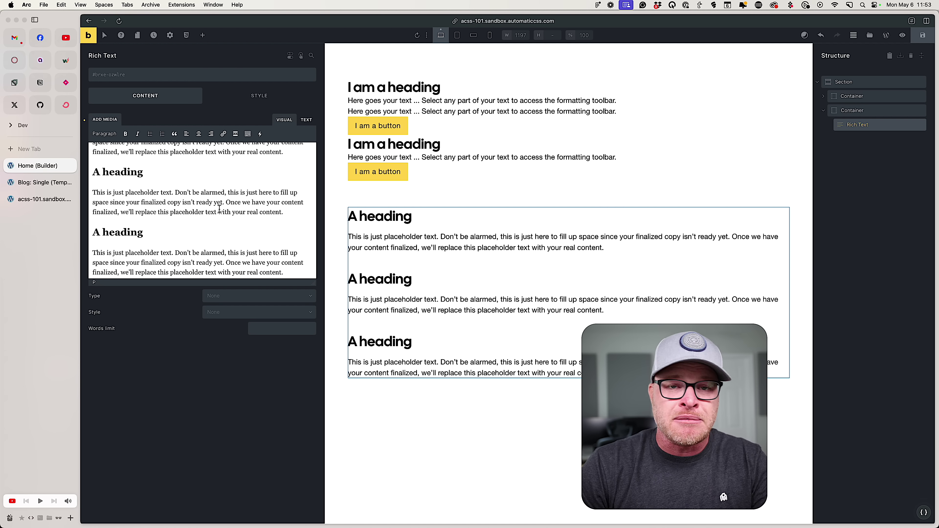
pyautogui.click(220, 210)
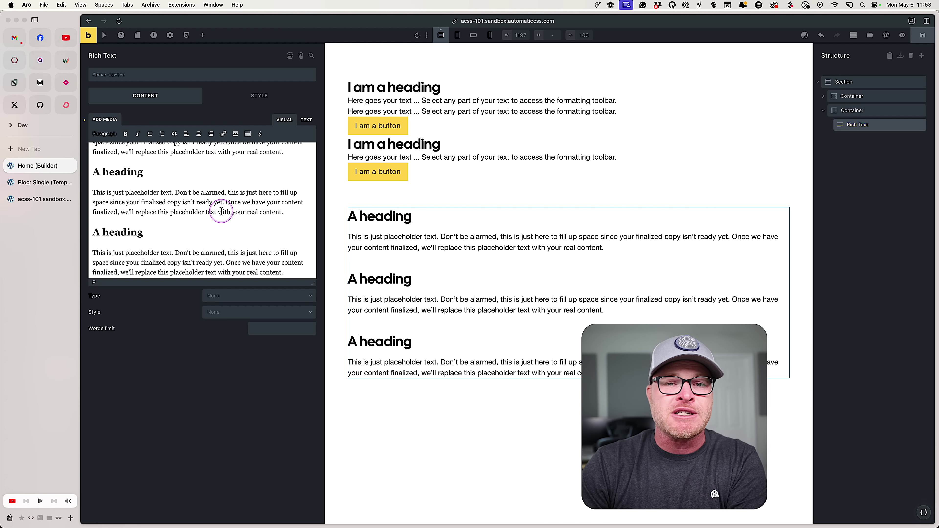
pyautogui.click(221, 212)
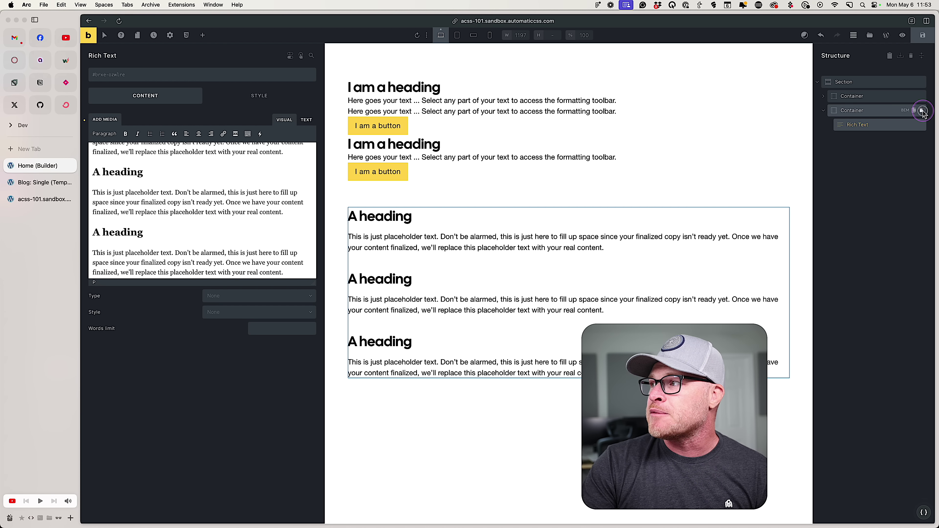
# Delete the container holding the Rich Text element and select the remaining container.
pyautogui.click(921, 111)
pyautogui.click(850, 96)
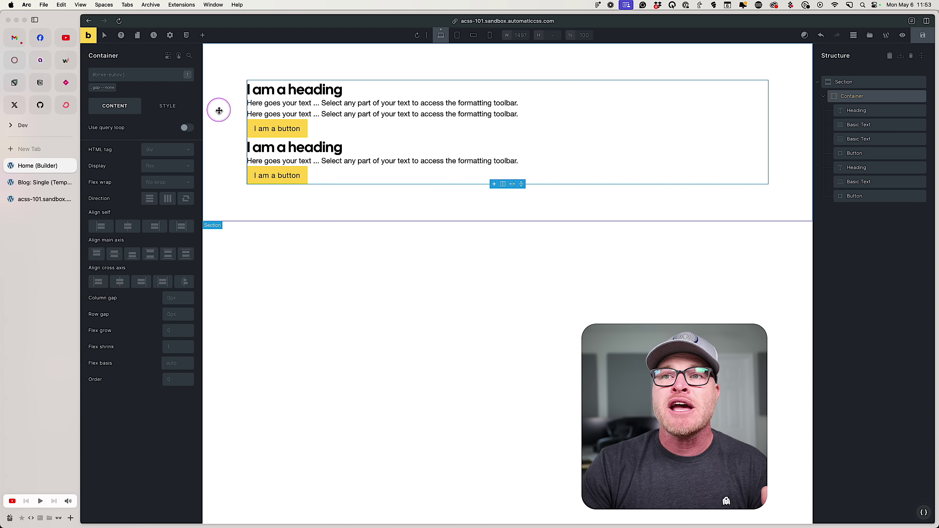
# Apply the smart-spacing class to the container to check its effect on the elements, and remove the class again.
pyautogui.click(133, 83)
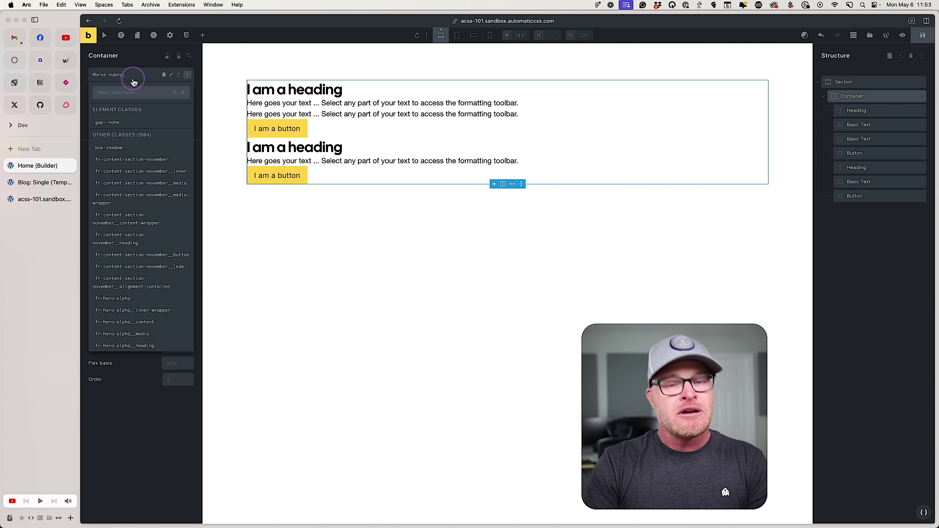
pyautogui.write('sma')
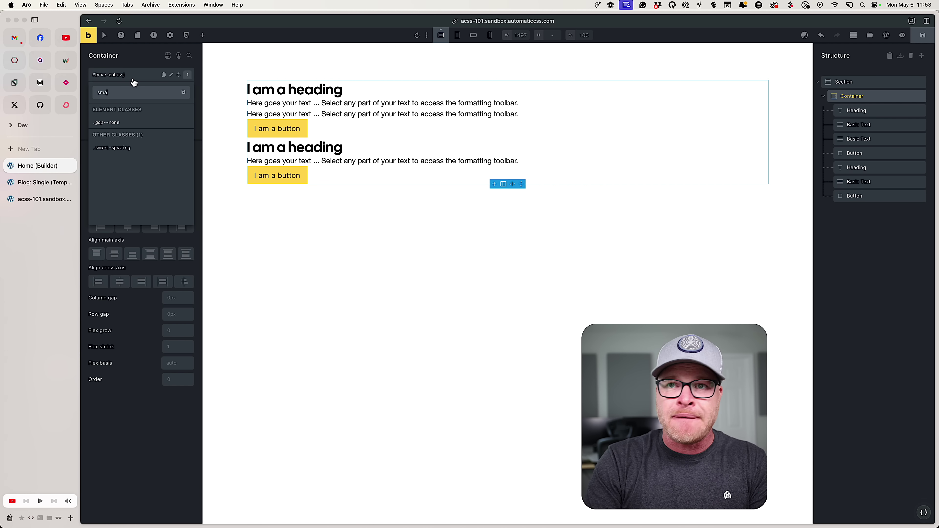
pyautogui.write('rt-spacing')
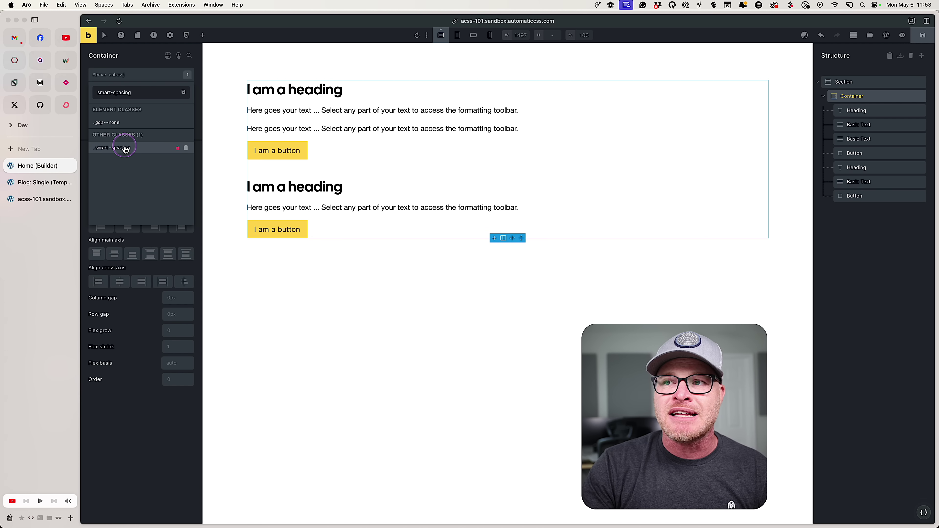
pyautogui.click(122, 148)
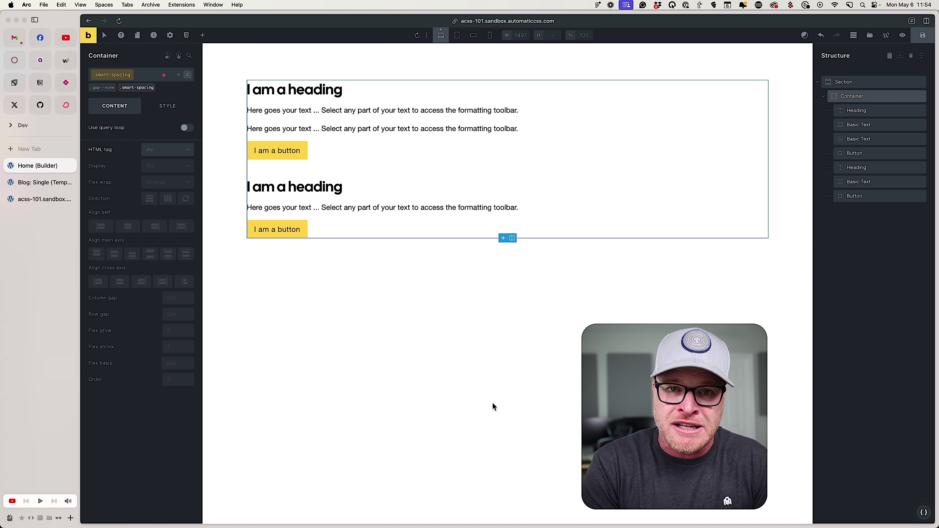
pyautogui.click(367, 174)
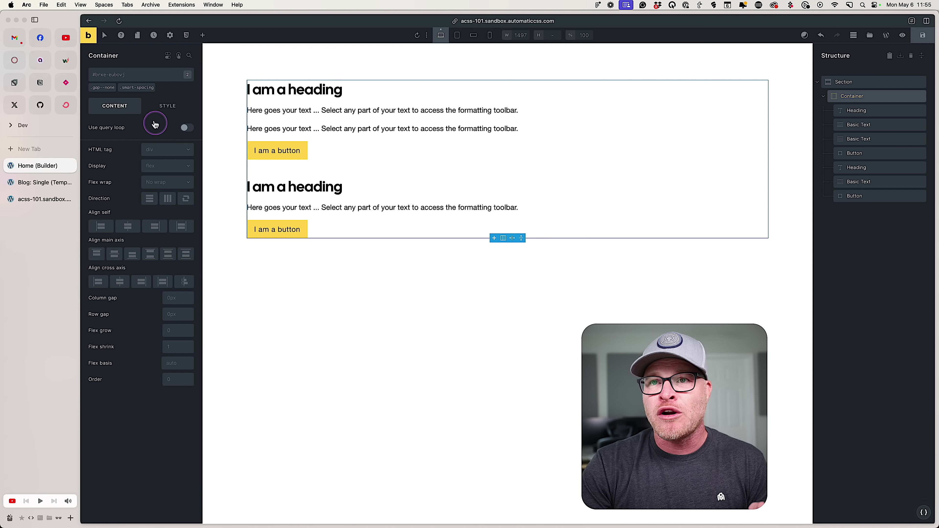
pyautogui.click(155, 87)
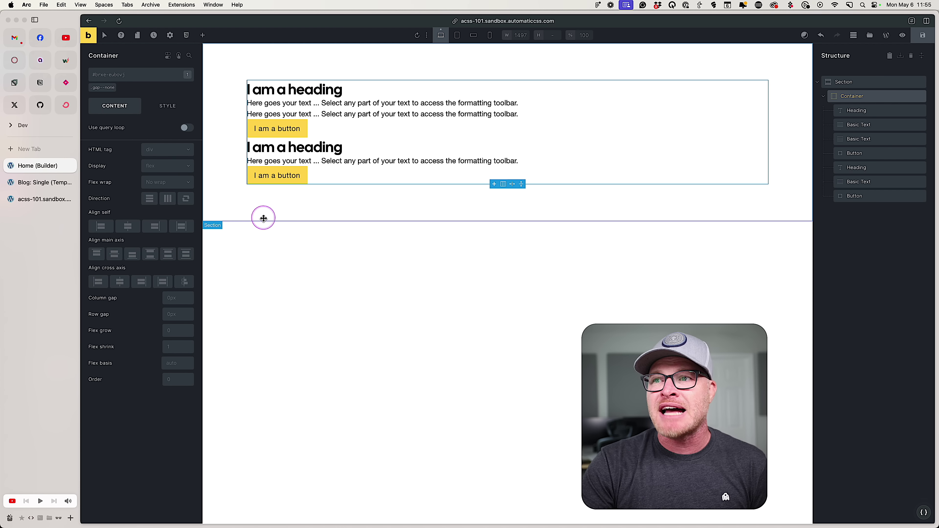
# Review the Automatic.css Smart Spacing values for Headings, Text & Lists and Other.
pyautogui.click(924, 513)
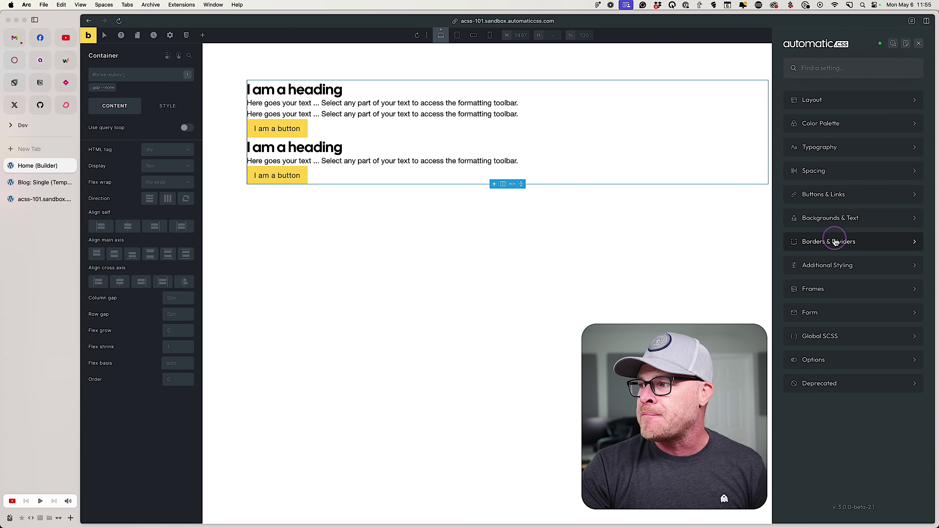
pyautogui.click(834, 172)
pyautogui.click(829, 193)
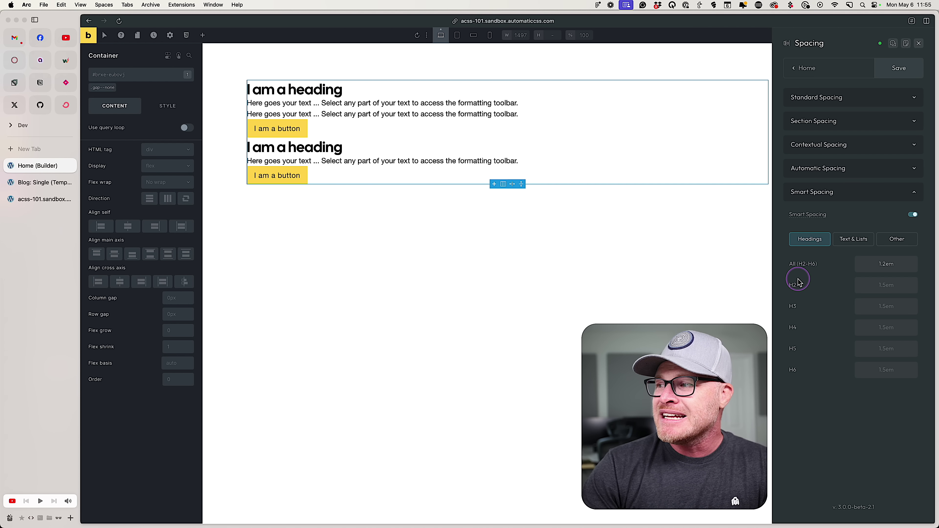
pyautogui.click(853, 239)
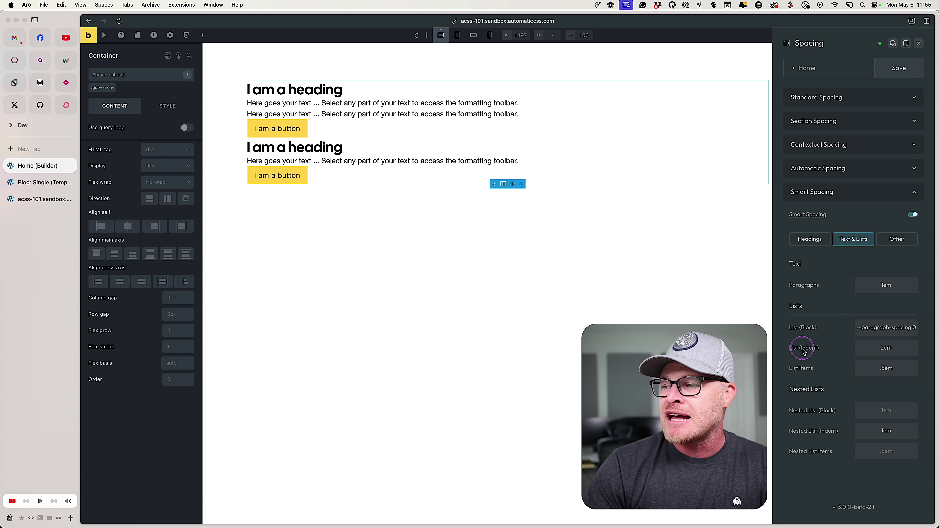
pyautogui.click(895, 241)
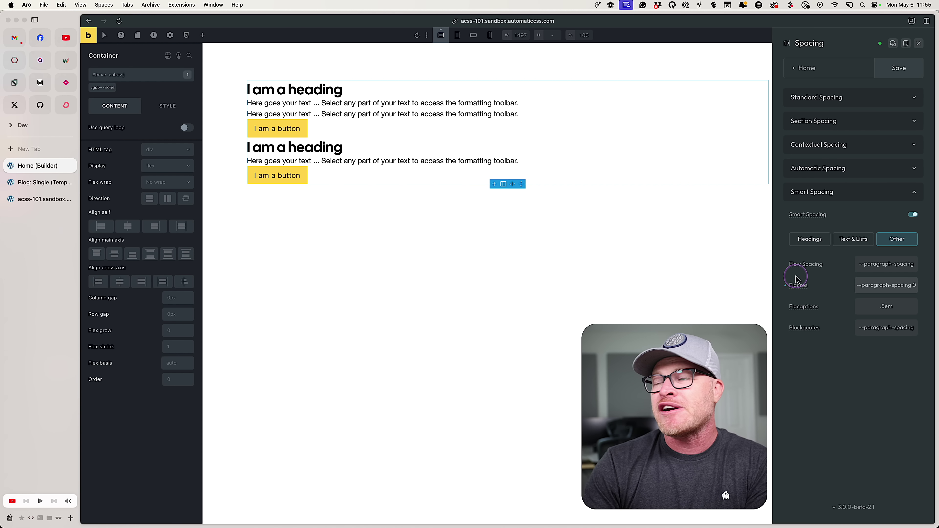
# Select the second heading in the container and show its style settings.
pyautogui.click(280, 89)
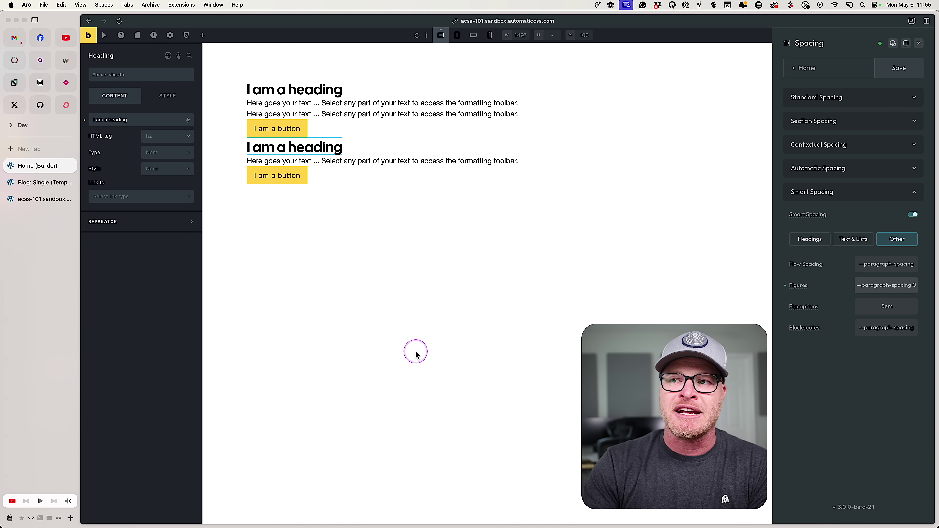
pyautogui.click(173, 96)
pyautogui.click(196, 246)
pyautogui.click(170, 389)
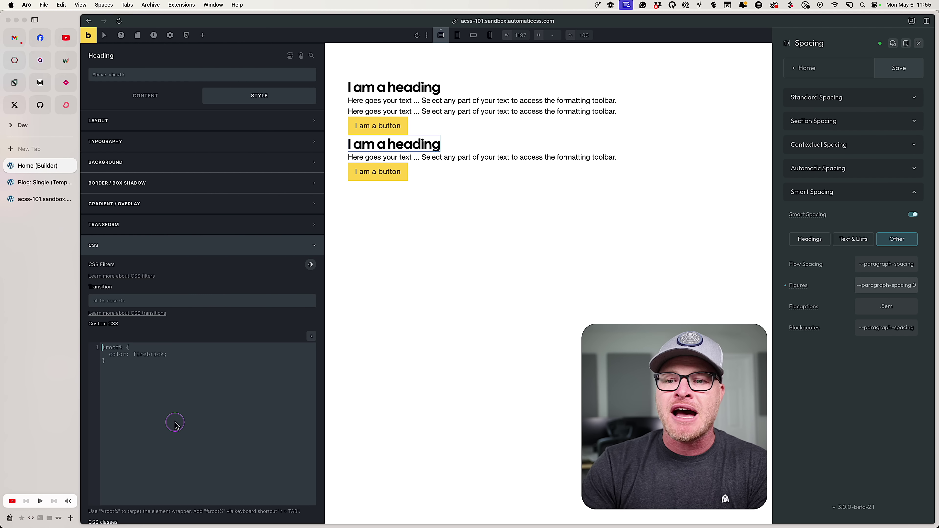
pyautogui.click(217, 410)
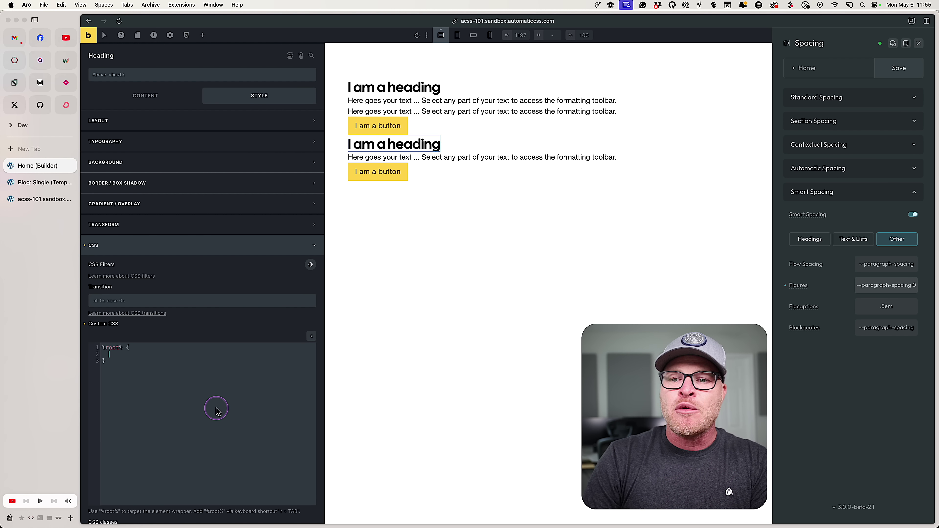
pyautogui.press('super+v')
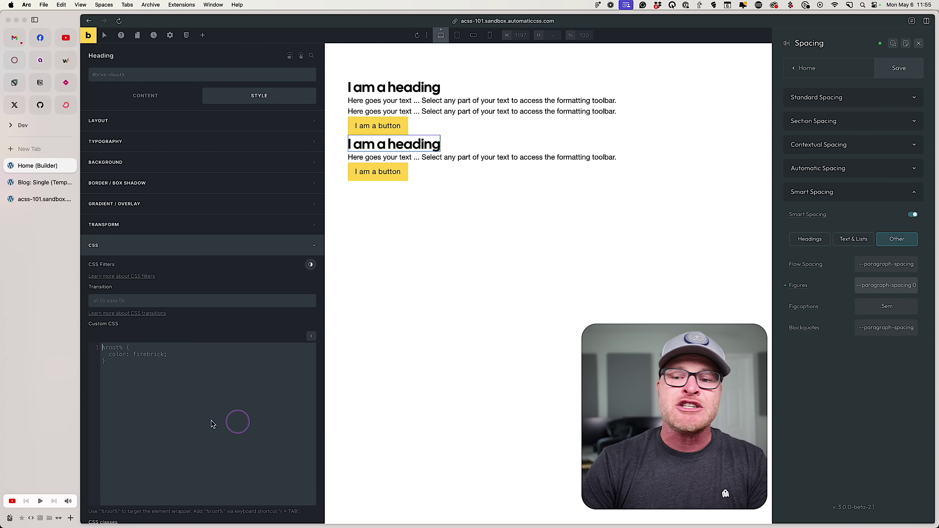
# Set the second heading's top margin to the --heading-spacing variable.
pyautogui.click(176, 121)
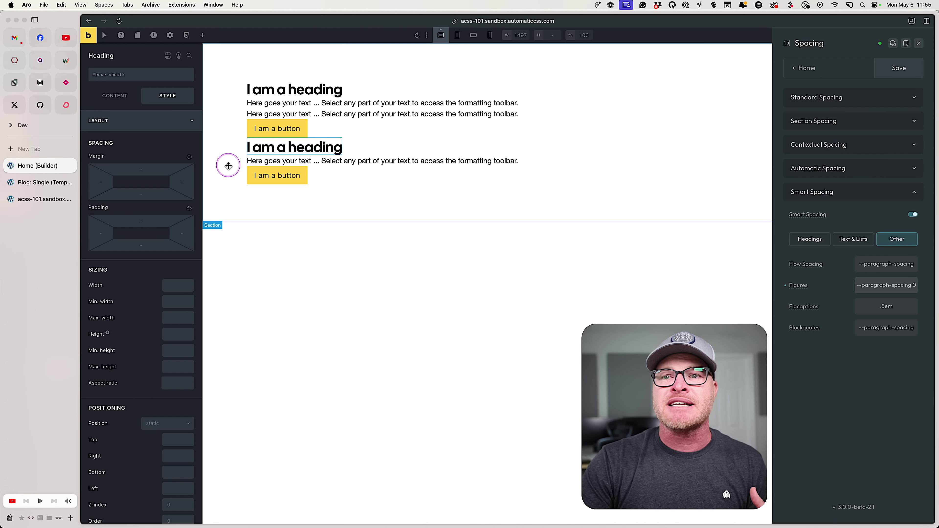
pyautogui.click(166, 169)
pyautogui.write('--heading-spacing')
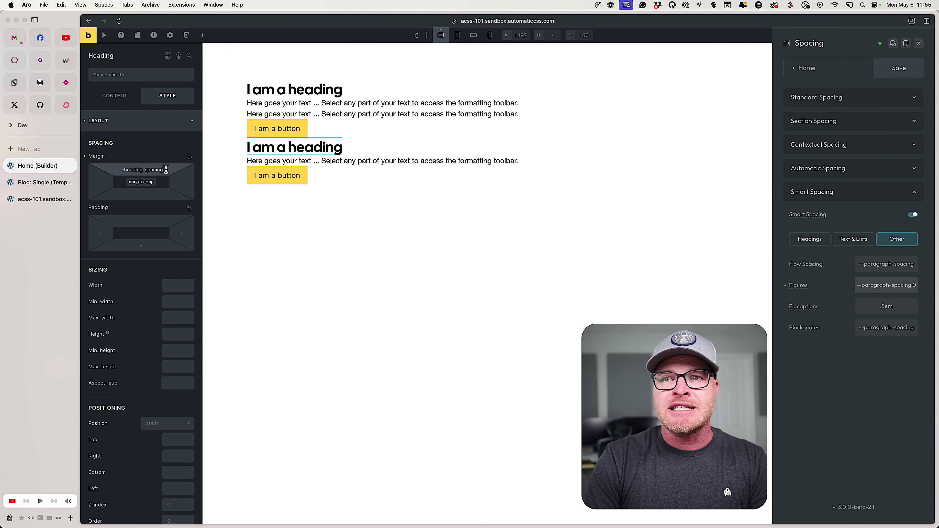
pyautogui.press('Return')
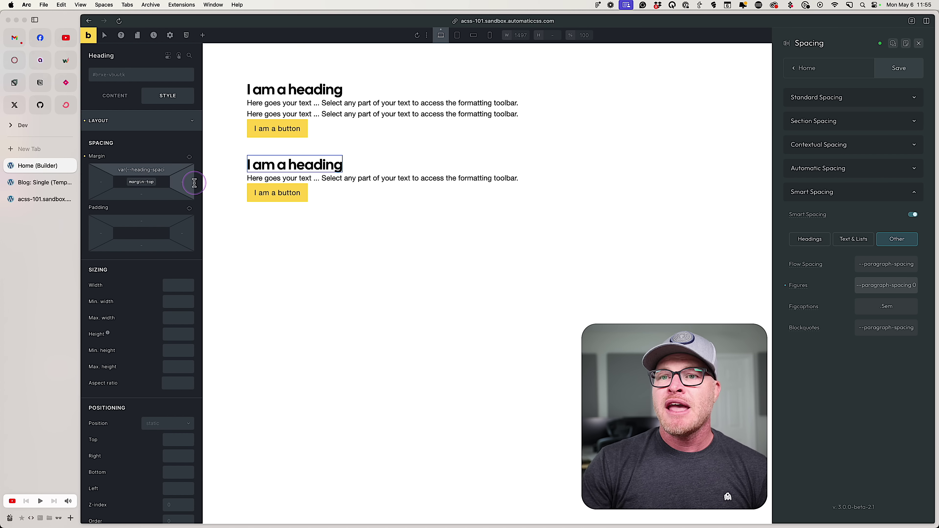
# Change the second heading's top margin to the H2-specific variable, var(--h2-spacing).
pyautogui.click(346, 166)
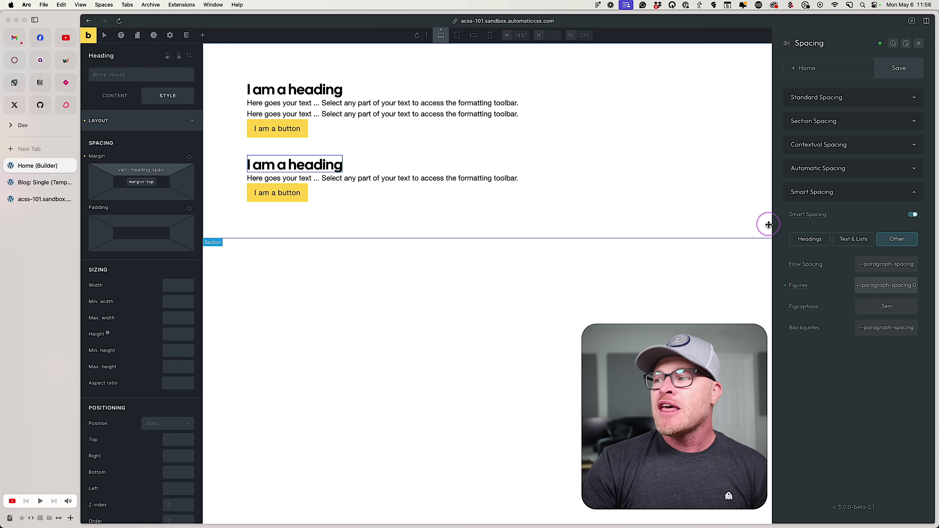
pyautogui.click(812, 239)
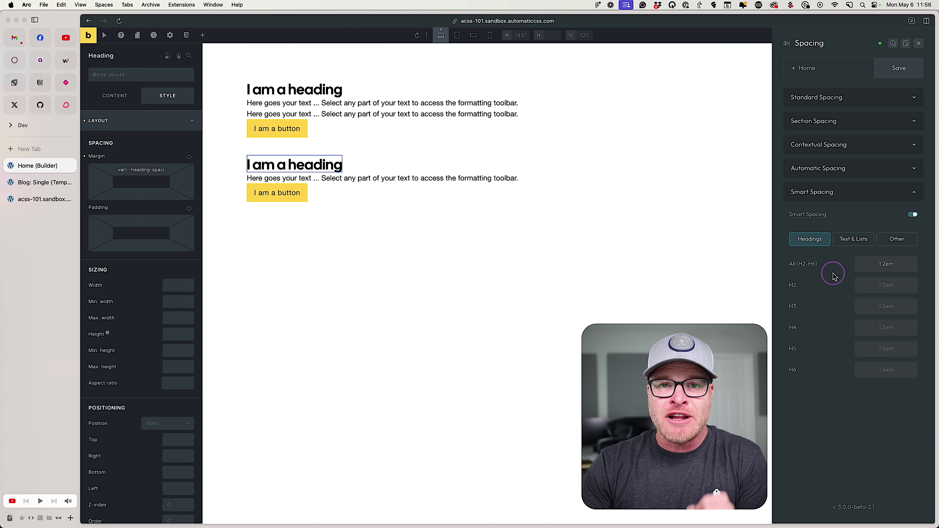
pyautogui.doubleClick(144, 170)
pyautogui.write('h2')
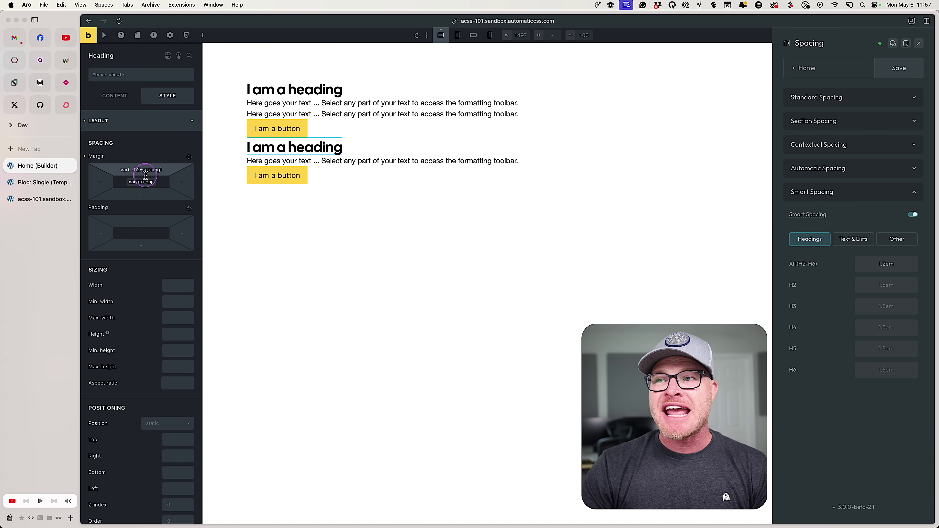
# Close the Automatic.css settings in the builder and open the page's front end in a new browser tab.
pyautogui.moveTo(924, 55)
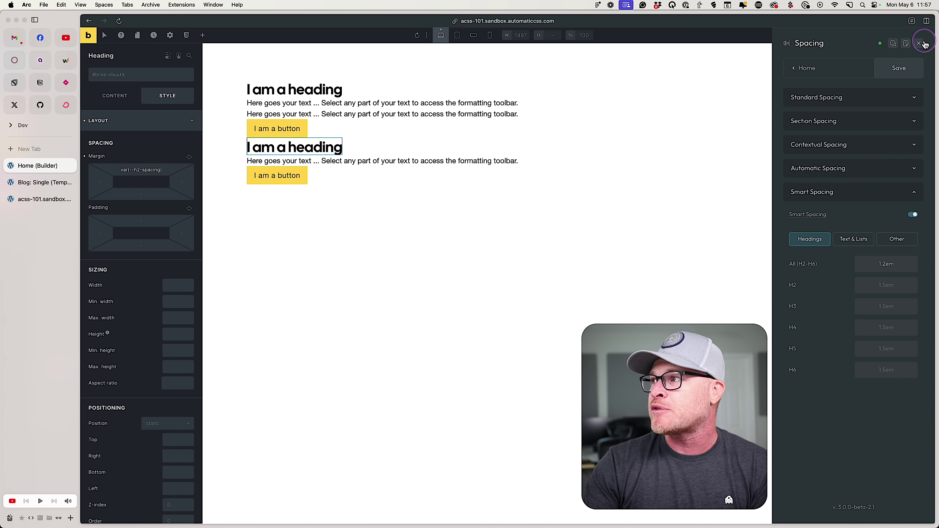
pyautogui.click(888, 96)
pyautogui.rightClick(889, 95)
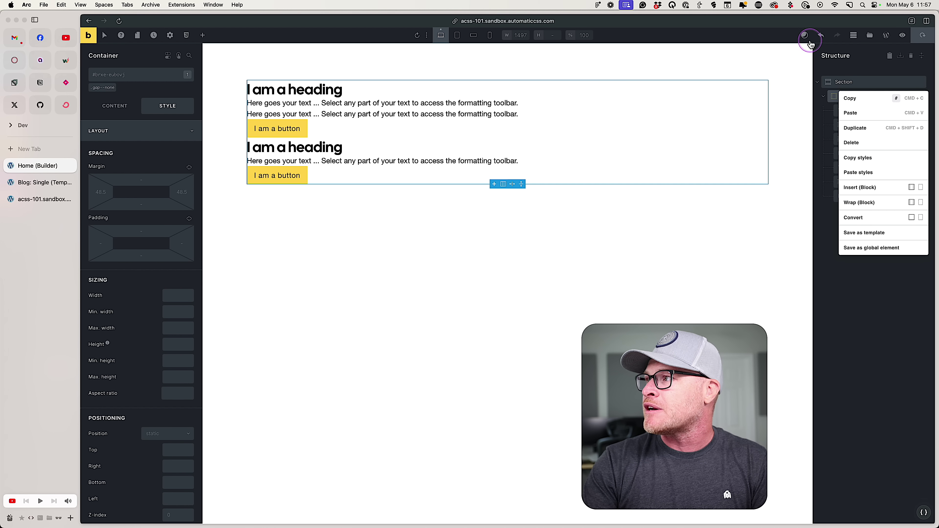
pyautogui.click(470, 314)
pyautogui.click(90, 42)
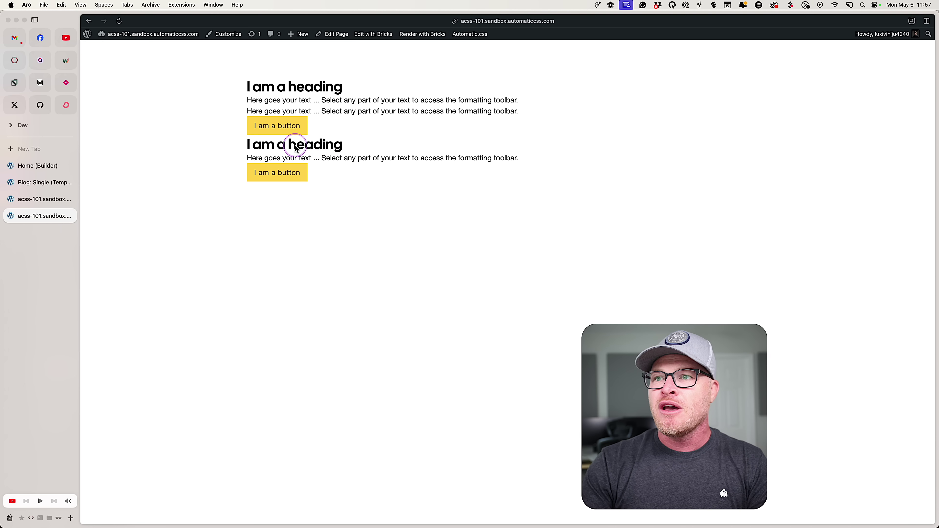
# Set the H2 spacing to 5em in the Smart Spacing heading settings on the page's front end.
pyautogui.click(470, 34)
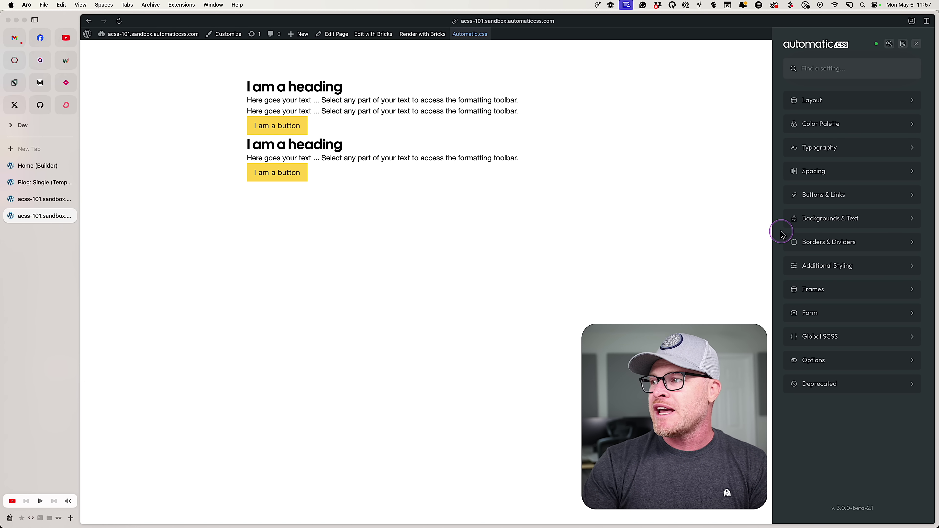
pyautogui.click(819, 172)
pyautogui.click(825, 194)
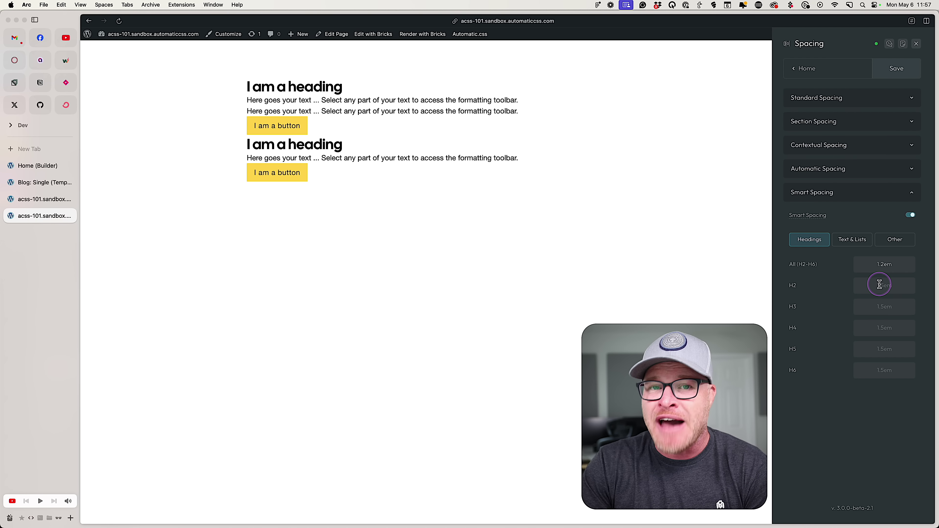
pyautogui.write('5em')
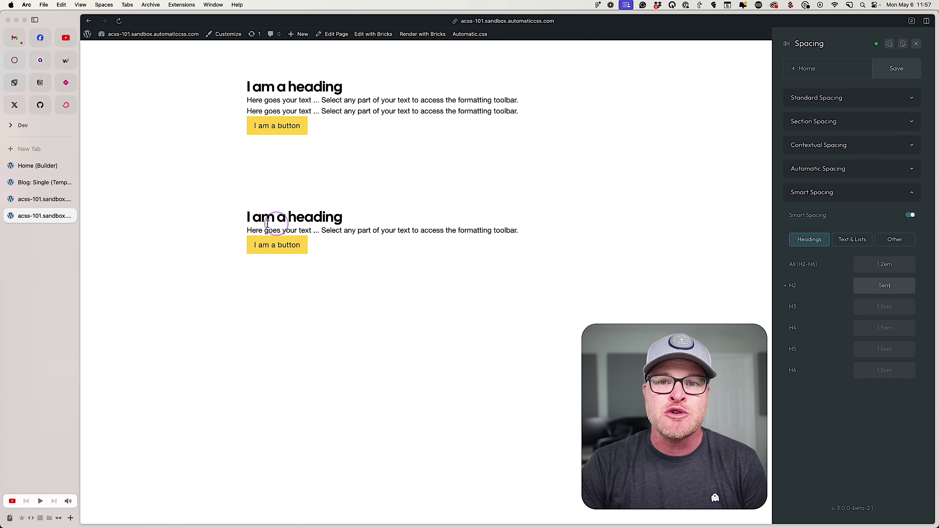
# Check the other front-end tab for comparison, and reopen the unspaced page in the Bricks builder.
pyautogui.click(45, 199)
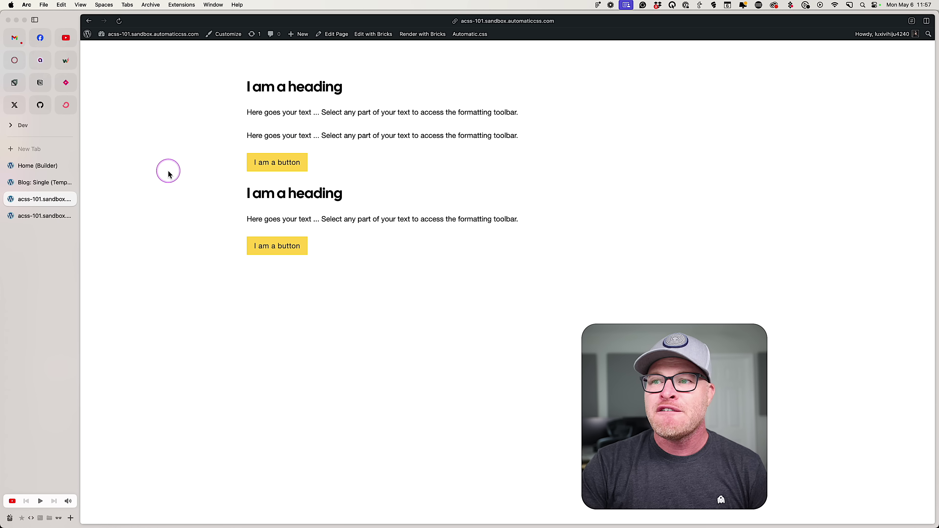
pyautogui.click(38, 218)
pyautogui.click(371, 34)
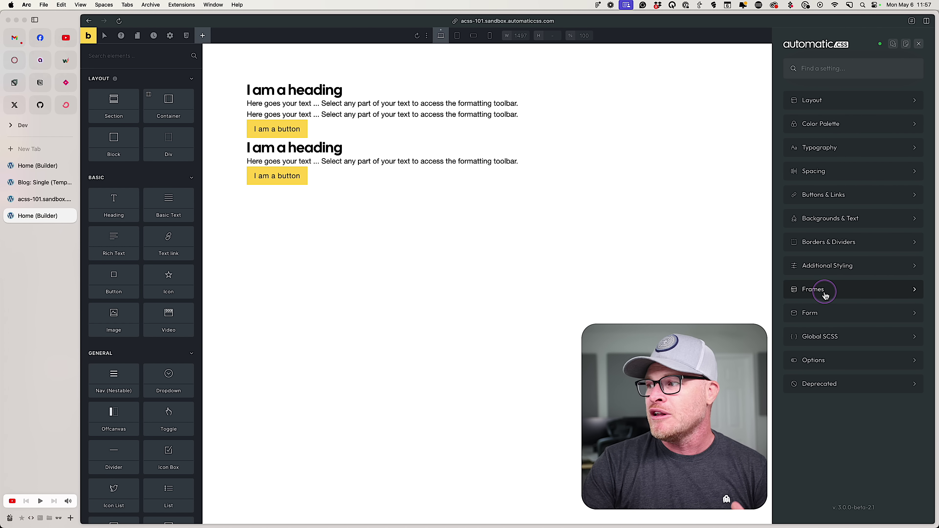
# Examine the Text & Lists values in the Automatic.css Smart Spacing settings.
pyautogui.click(837, 174)
pyautogui.click(843, 193)
pyautogui.click(865, 246)
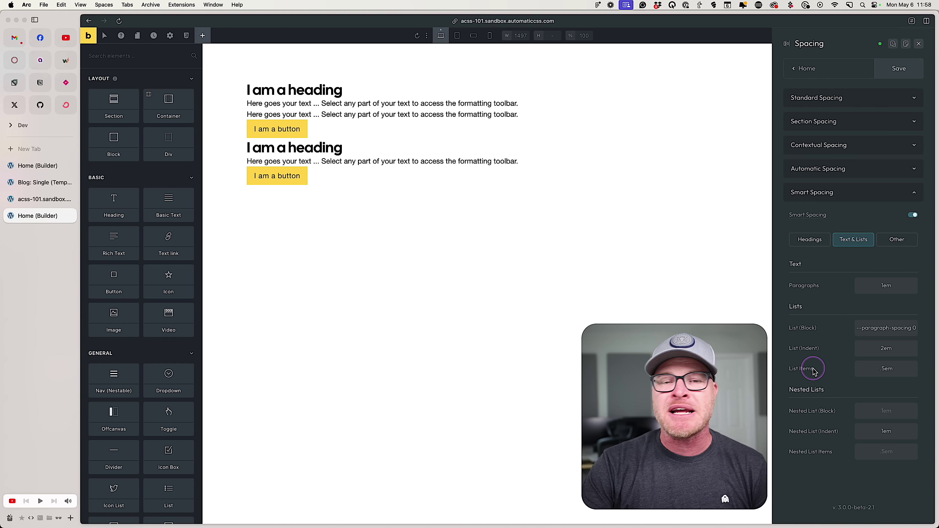
pyautogui.click(893, 247)
# Apply the p-spacing variable to the first button's top margin, and replace it with the h-spacing variable.
pyautogui.moveTo(310, 154); pyautogui.dragTo(273, 125)
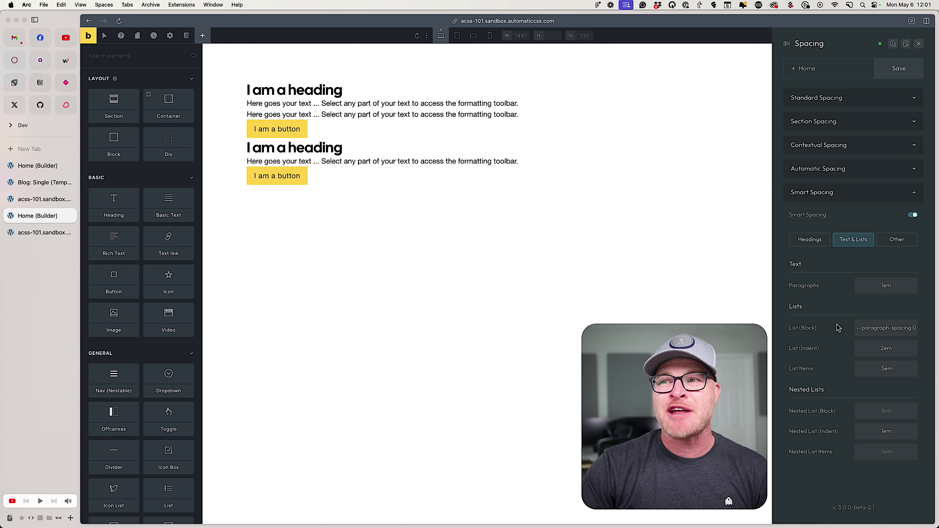
pyautogui.click(279, 129)
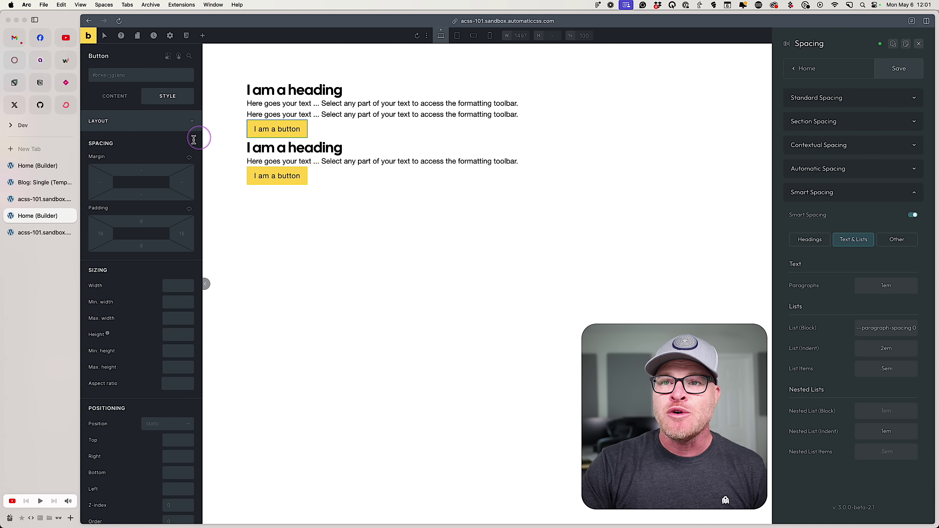
pyautogui.rightClick(144, 172)
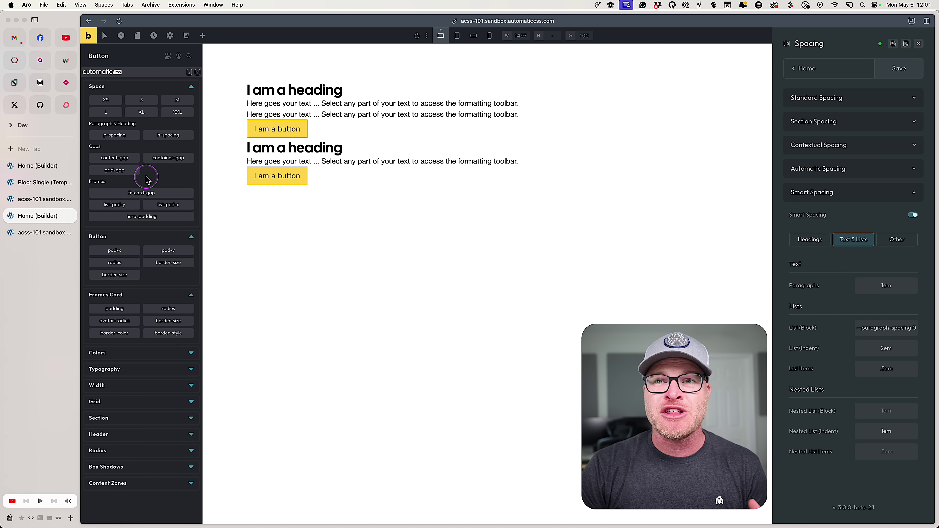
pyautogui.click(115, 137)
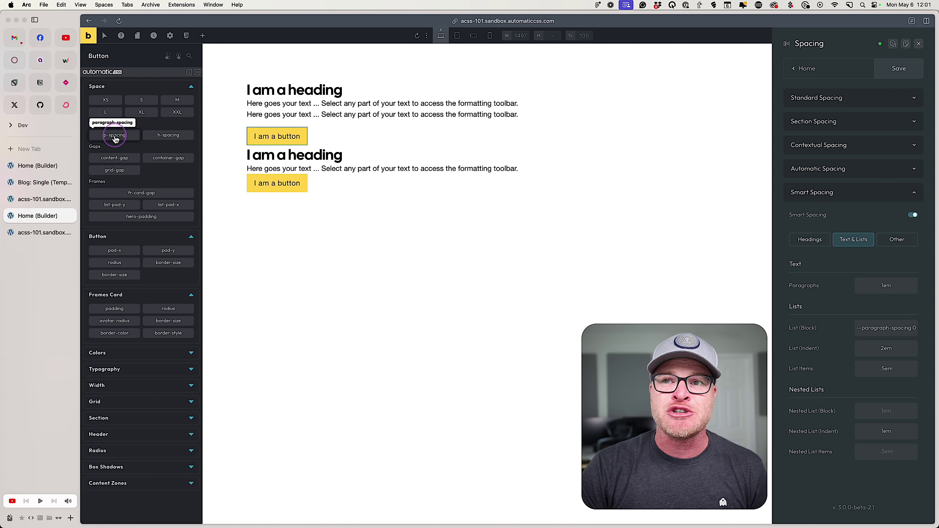
pyautogui.click(169, 136)
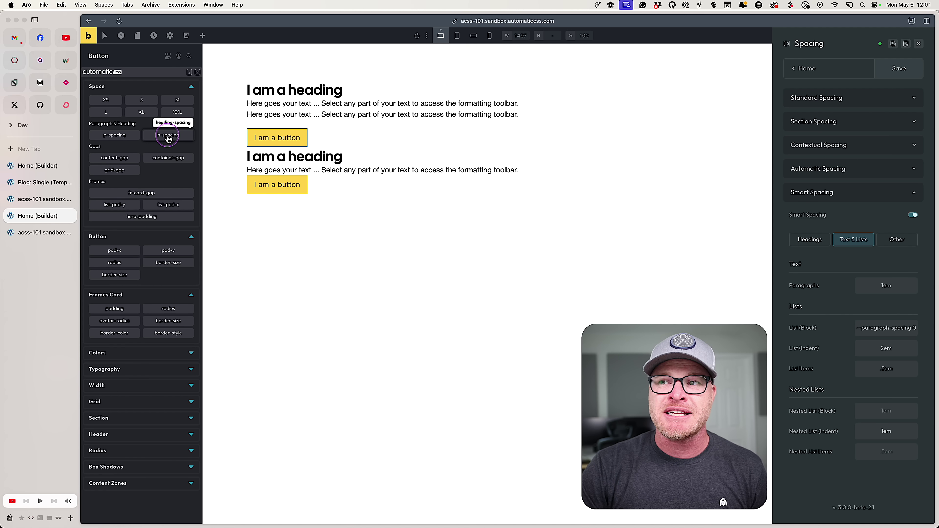